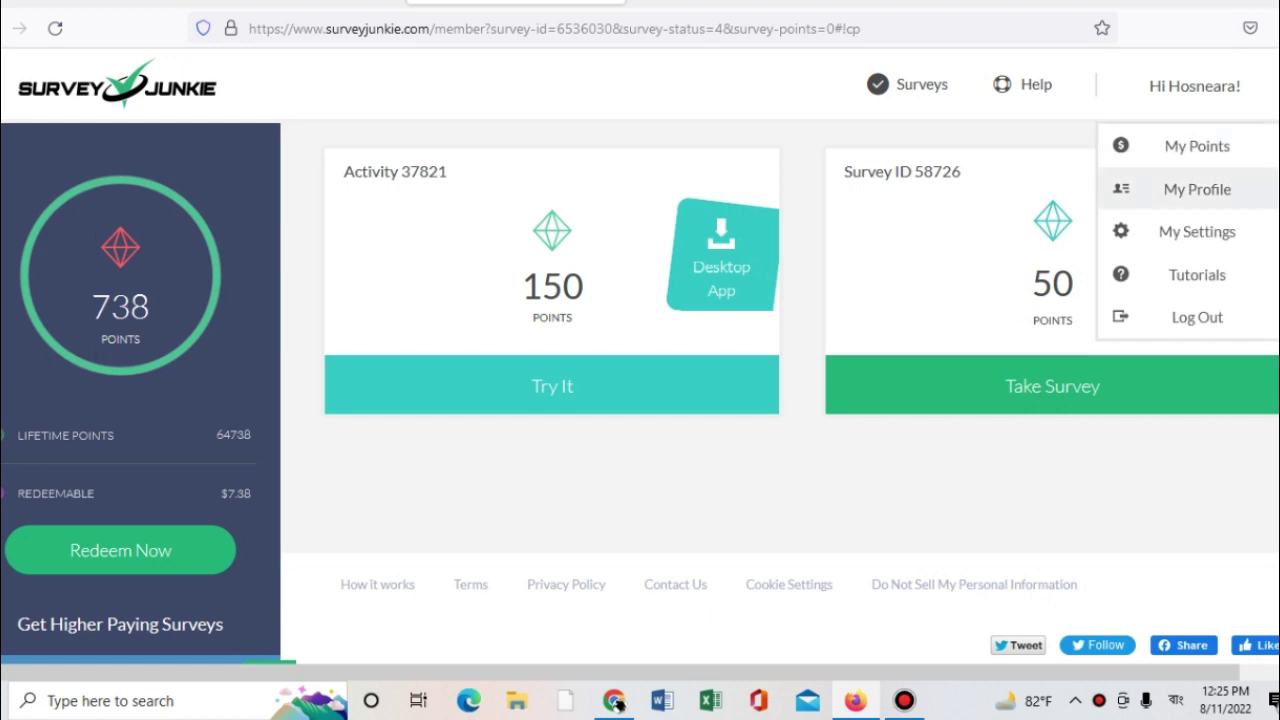
Step: Go to the My Profiles page and open the General Profile survey for updating
click(1197, 189)
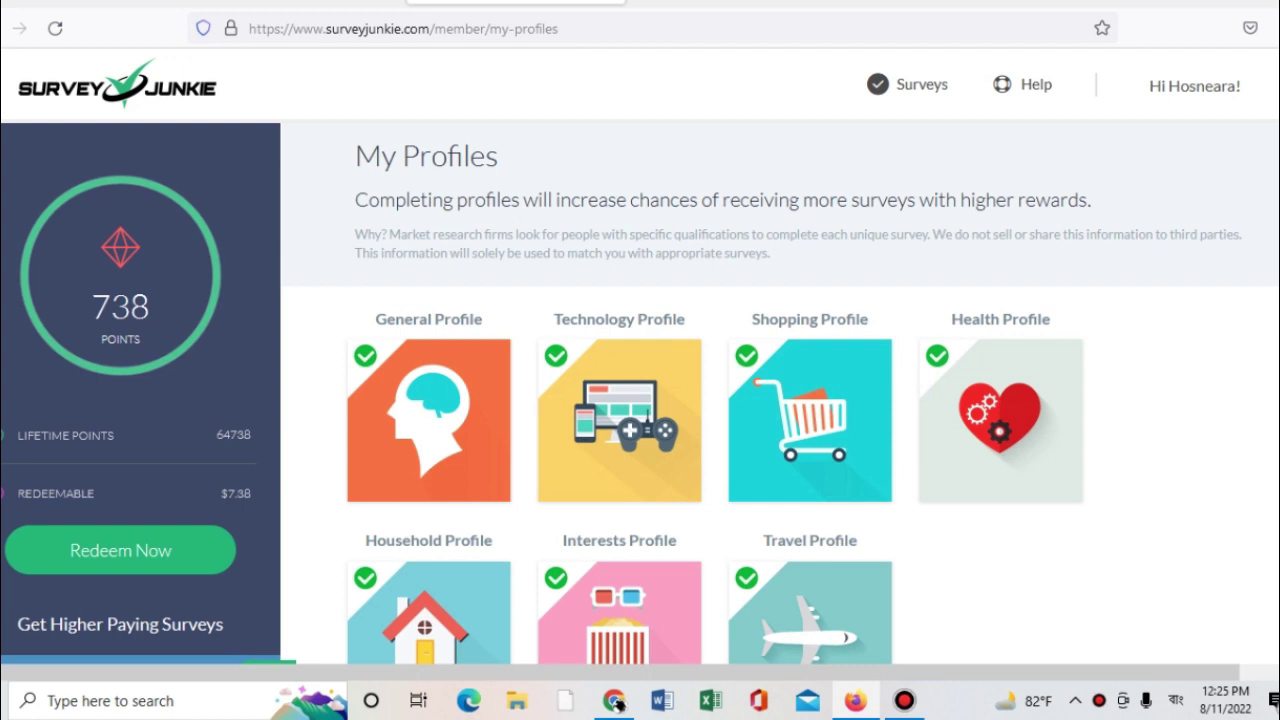
scroll(640, 395, down, 1)
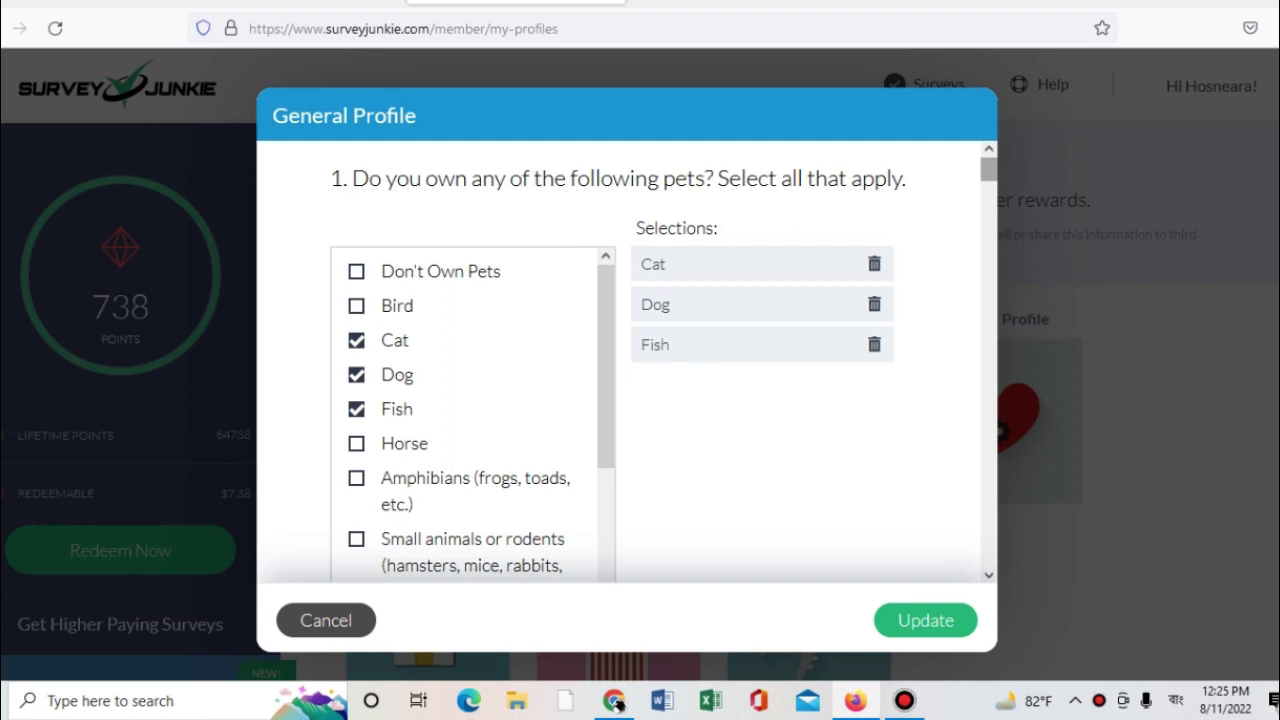
key(Escape)
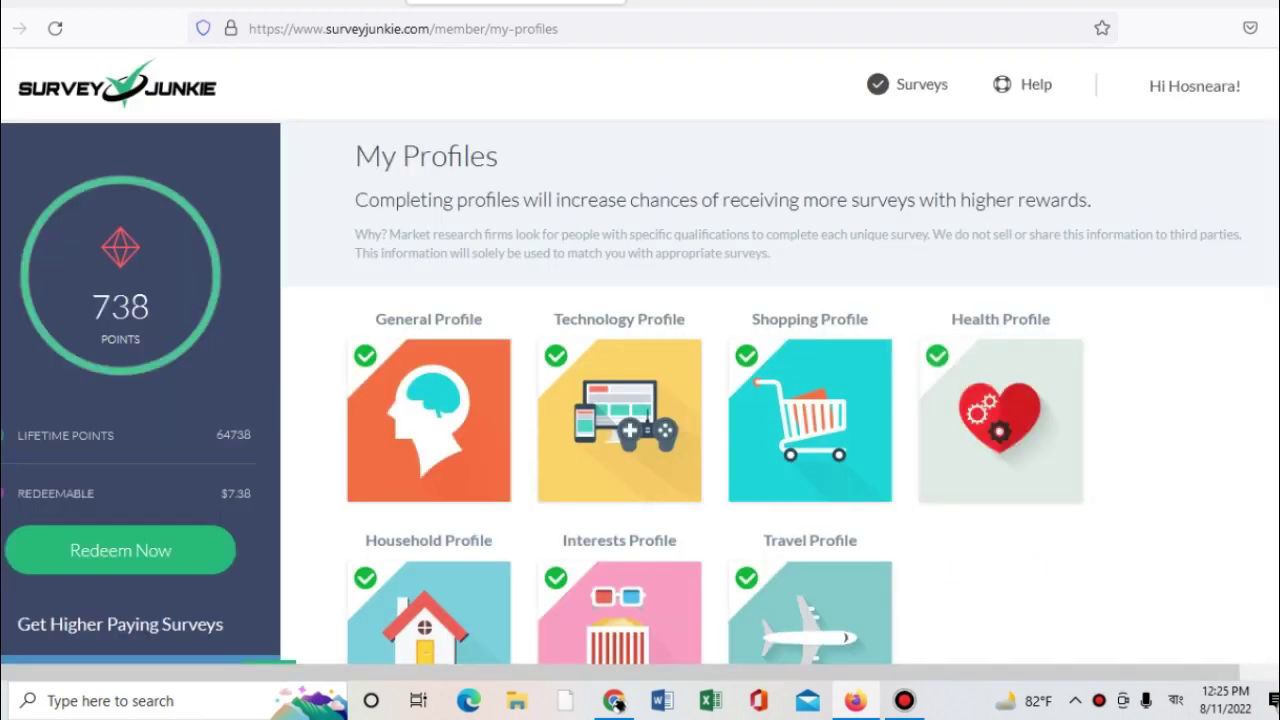
scroll(640, 392, down, 1)
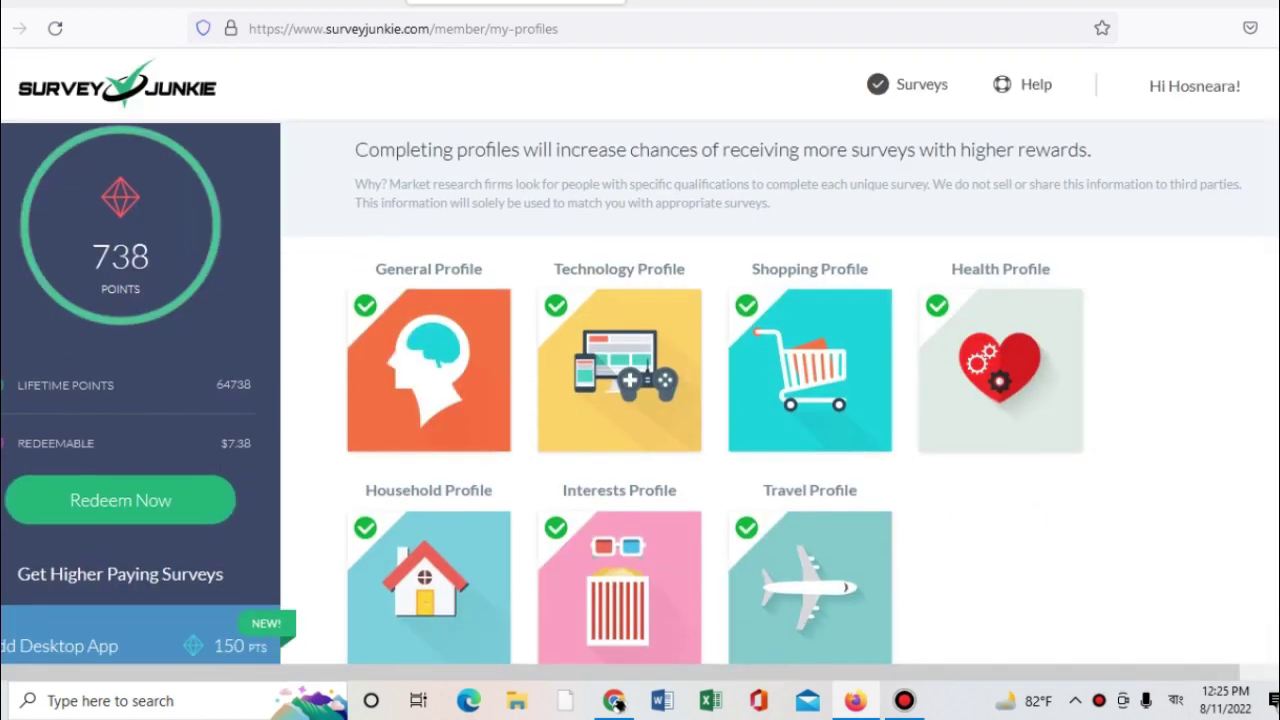
mouse_move(429, 367)
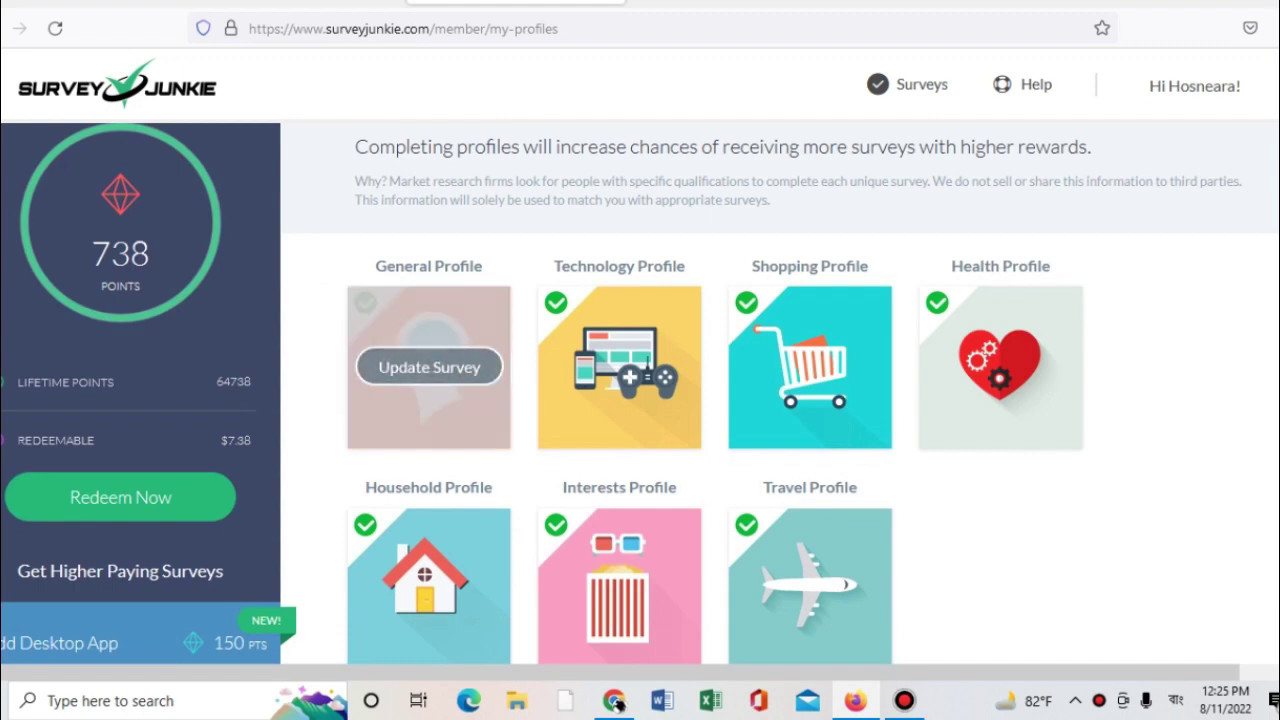
click(429, 367)
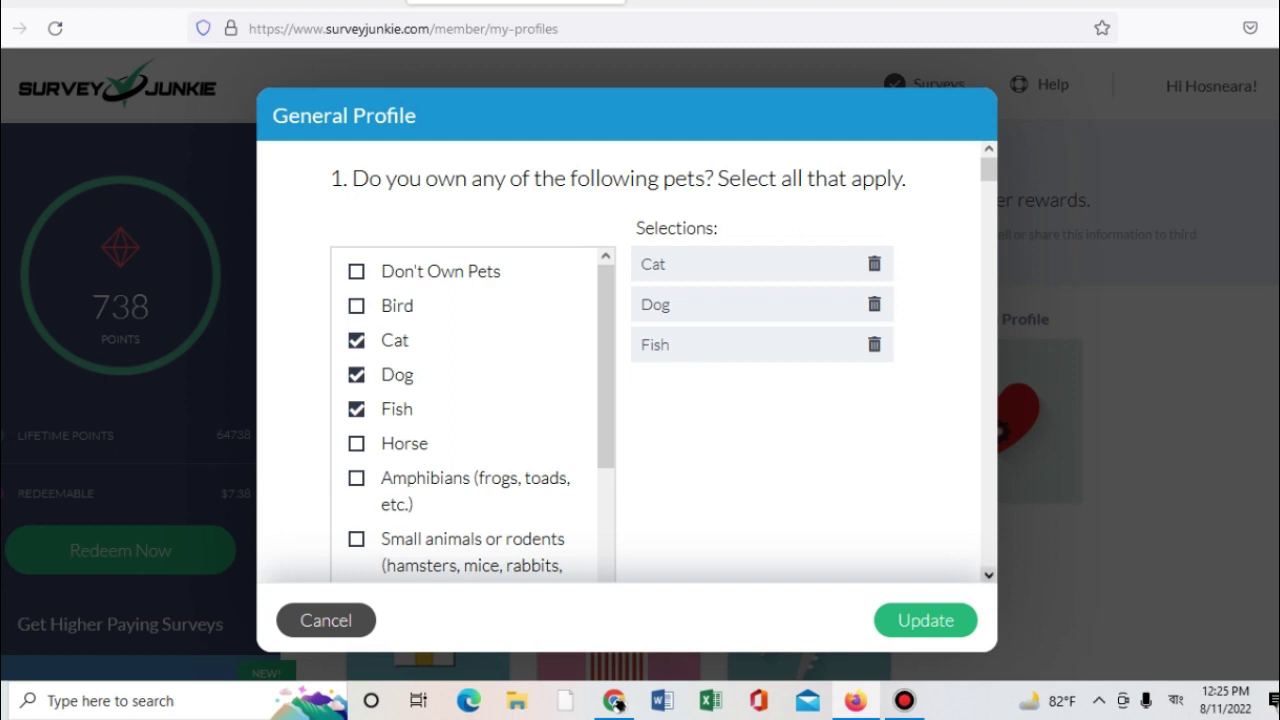
Step: Review the General Profile questions on pet ownership and the share of household grocery shopping
click(989, 575)
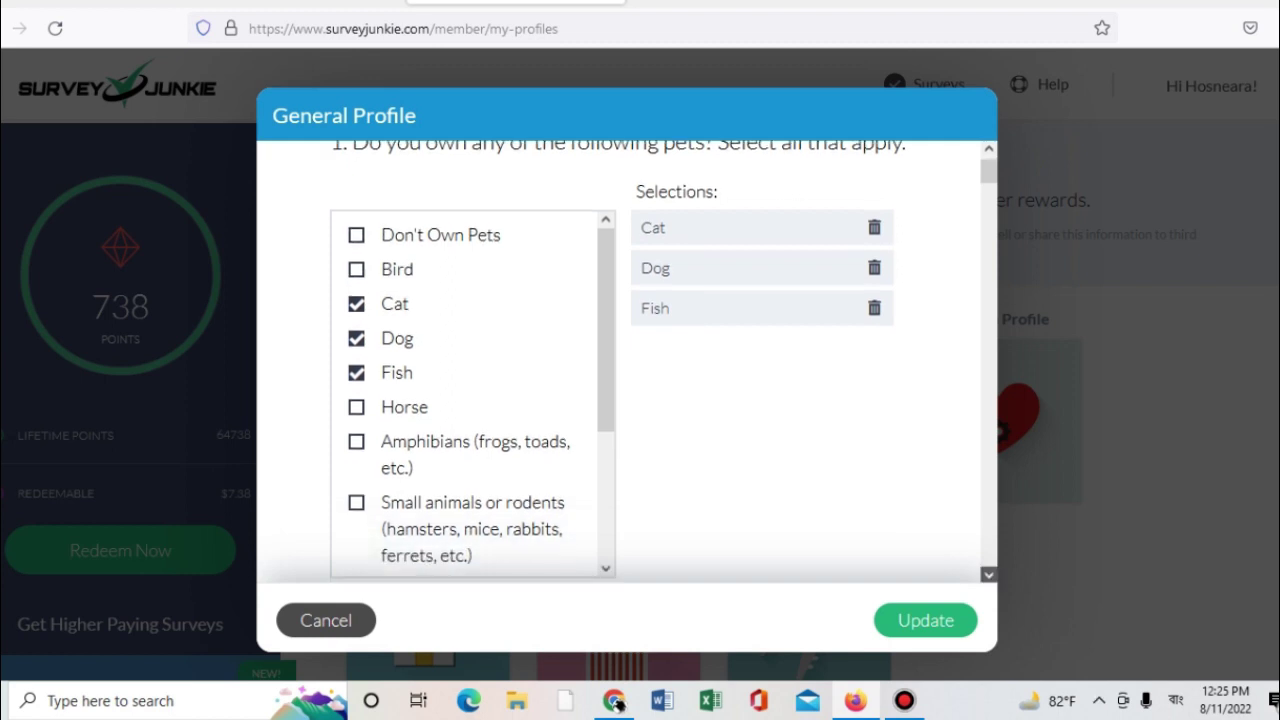
click(989, 575)
click(989, 575)
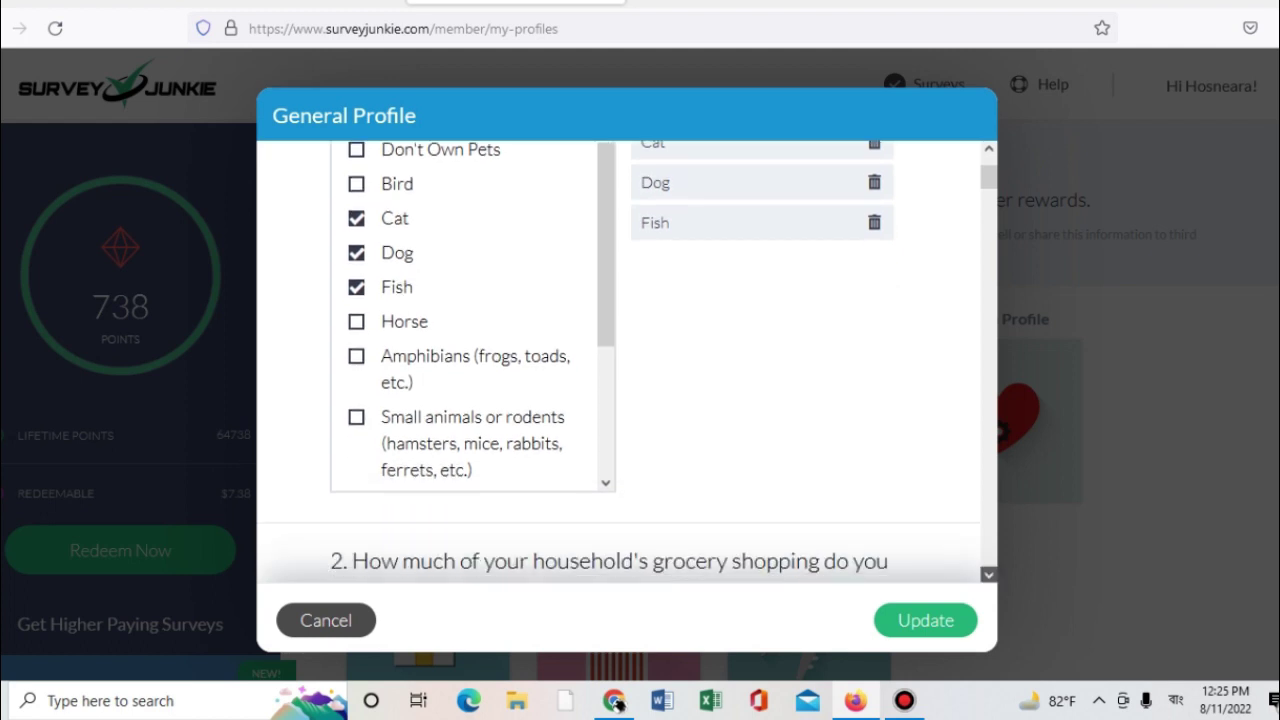
click(989, 575)
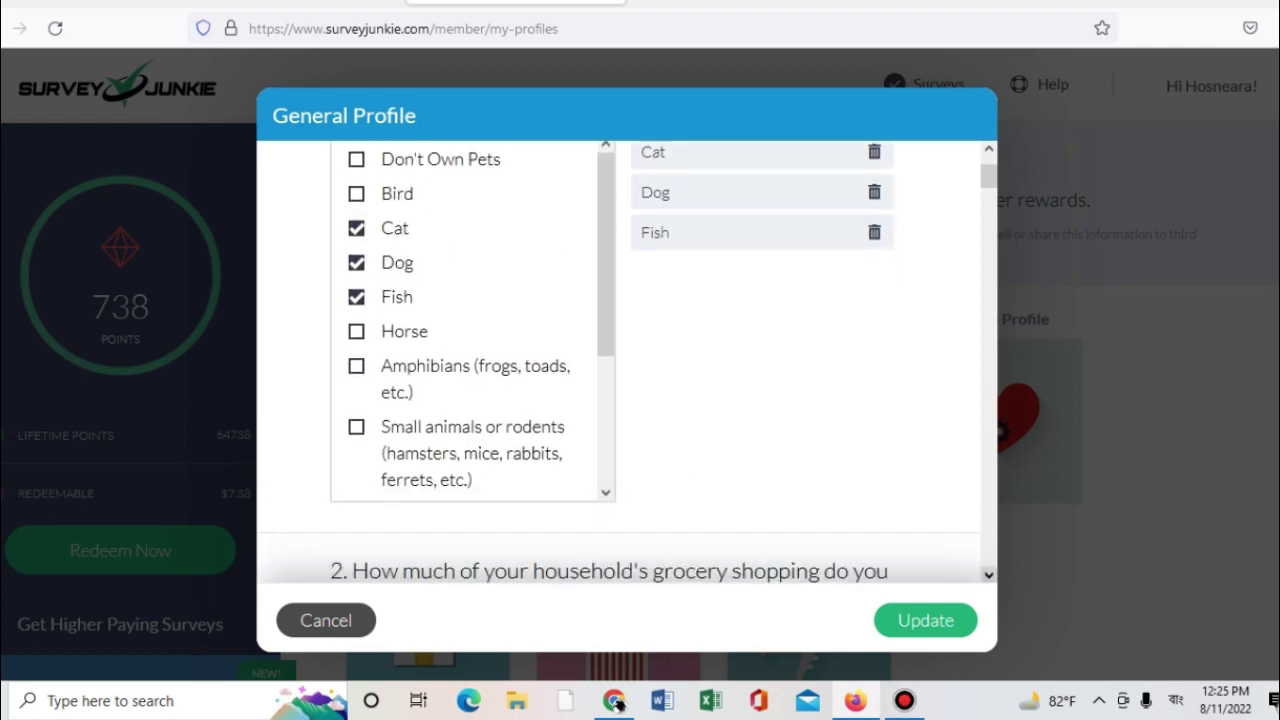
click(989, 575)
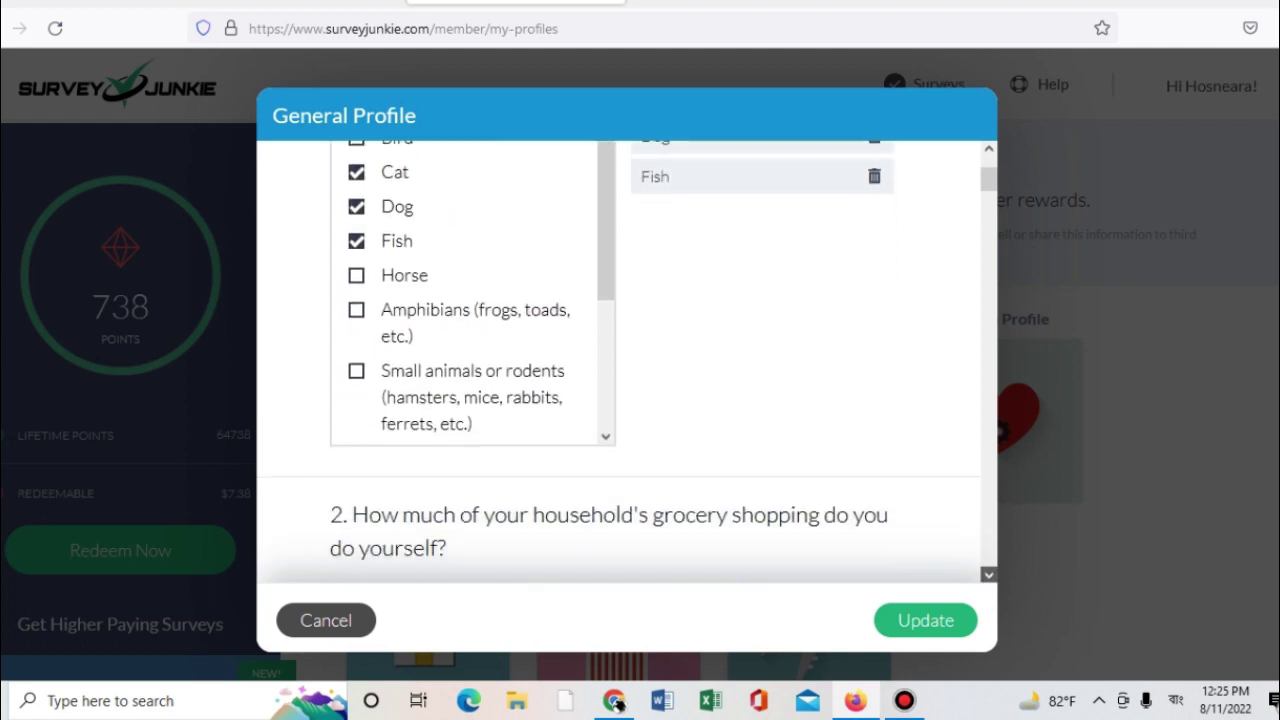
click(989, 575)
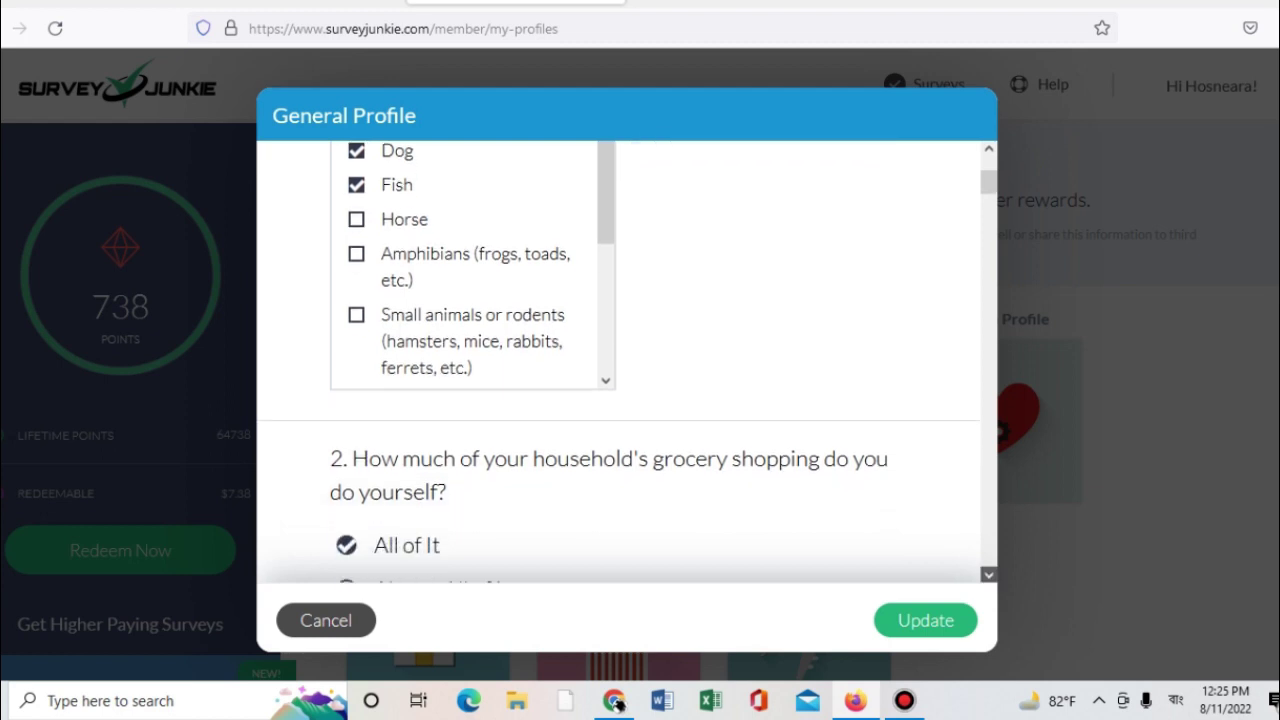
click(989, 575)
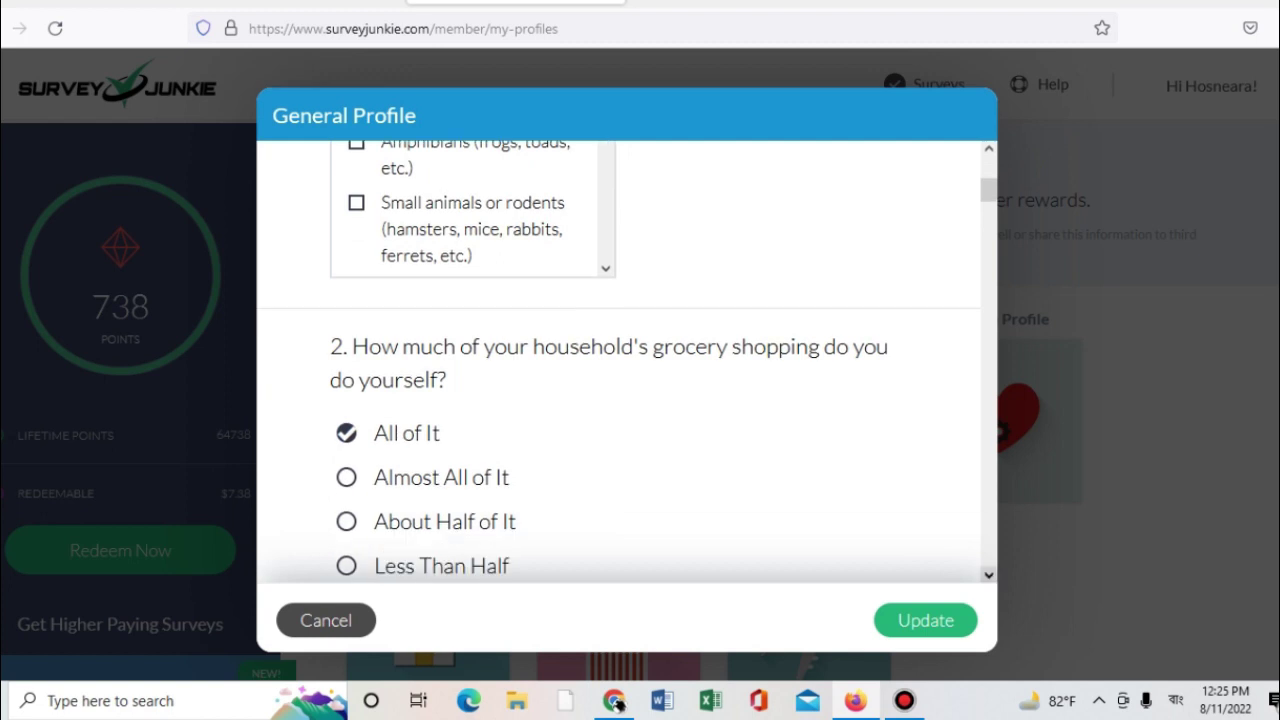
click(989, 575)
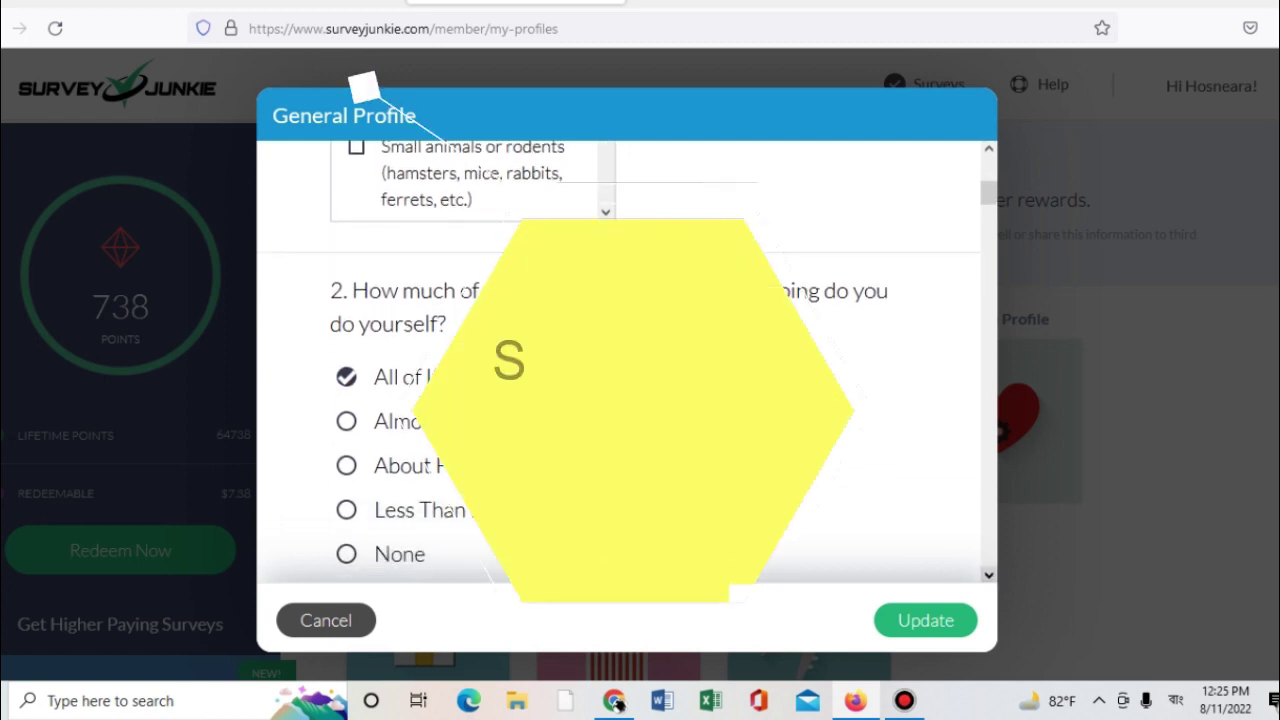
click(989, 575)
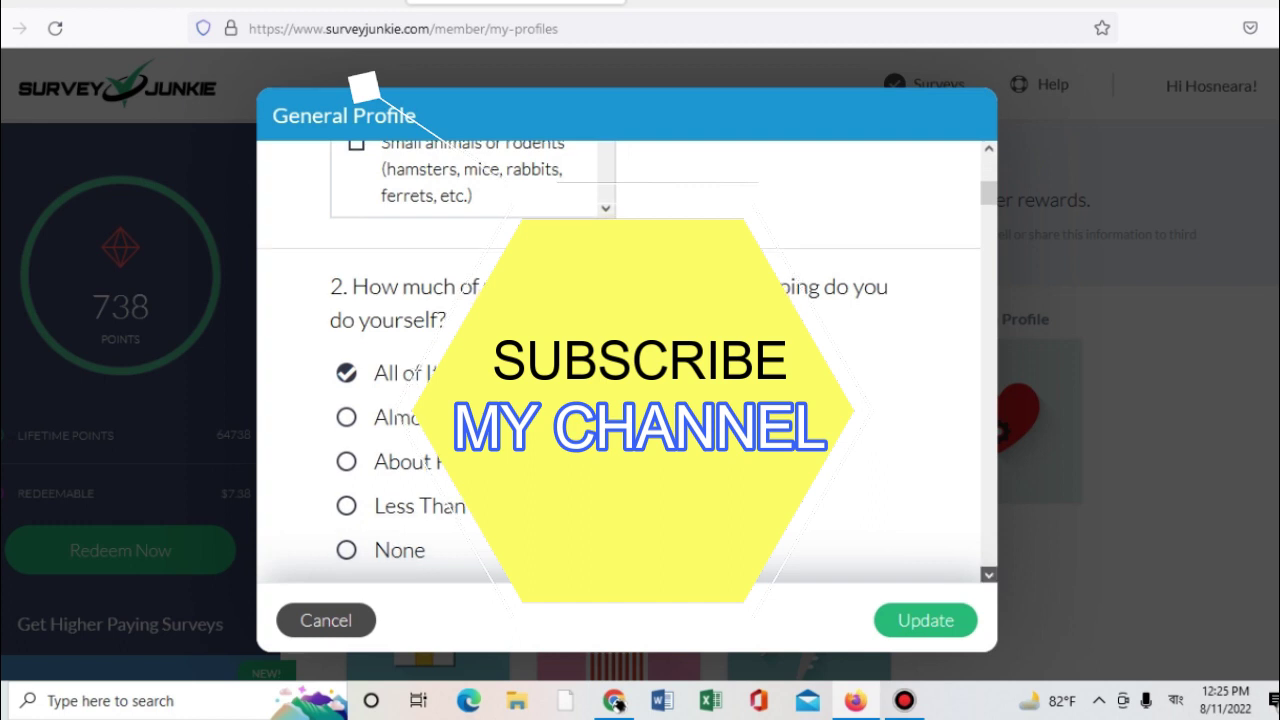
click(989, 575)
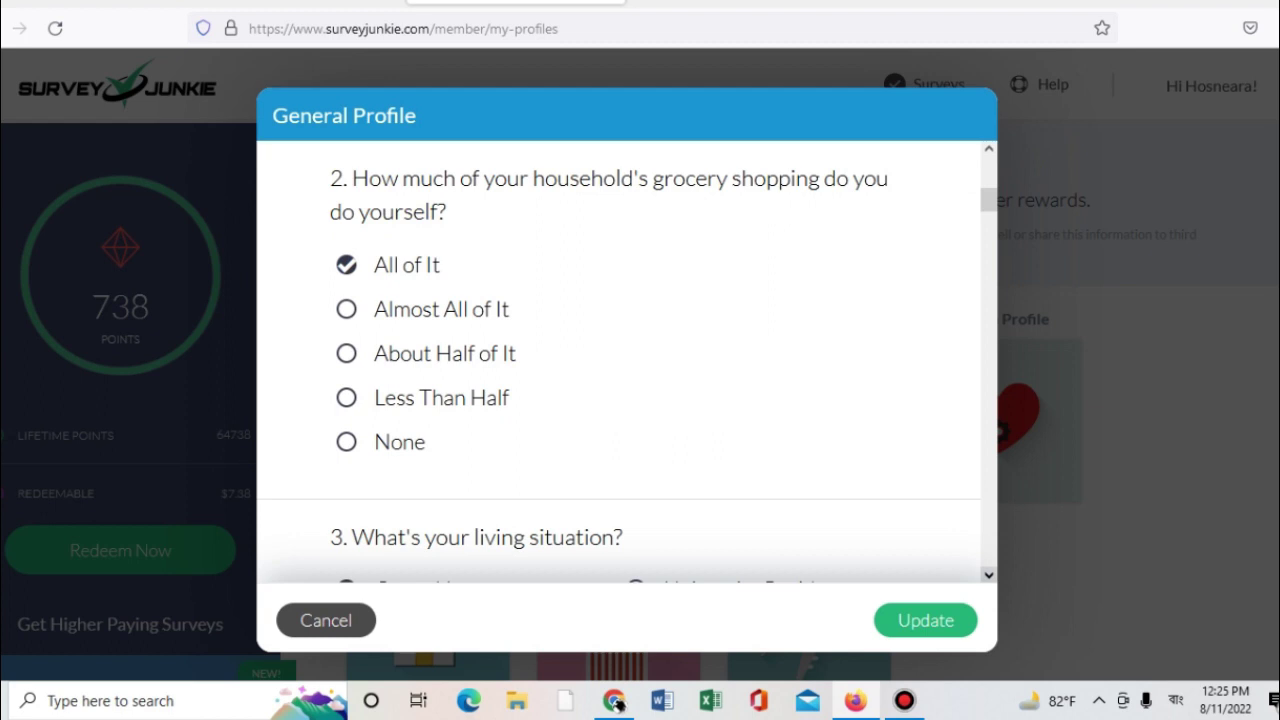
Step: Review the General Profile questions on living situation and marital status
click(989, 575)
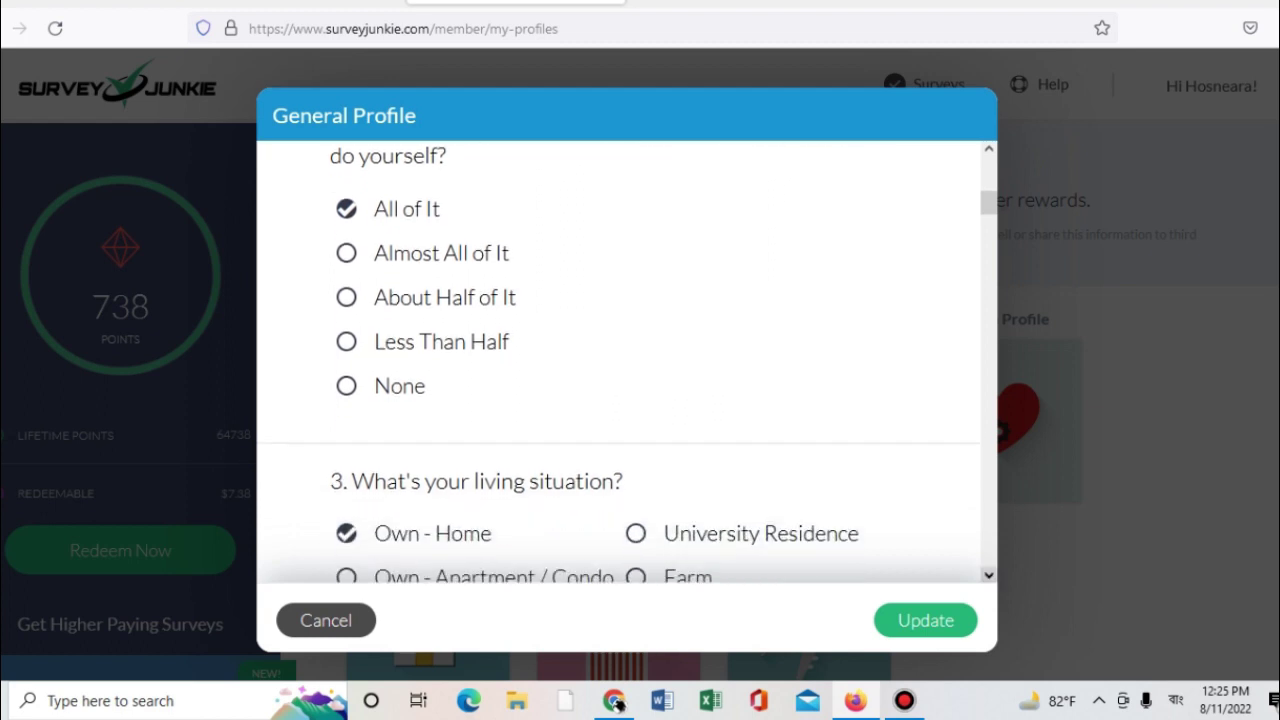
click(989, 575)
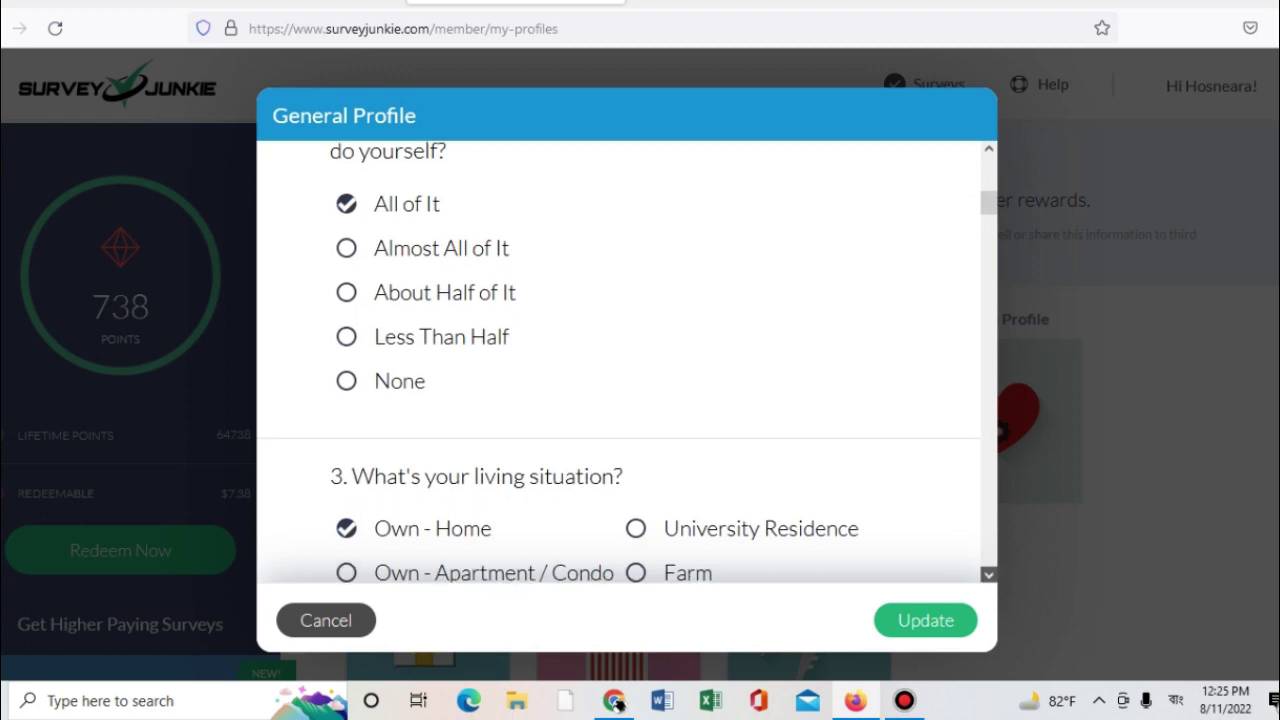
click(989, 575)
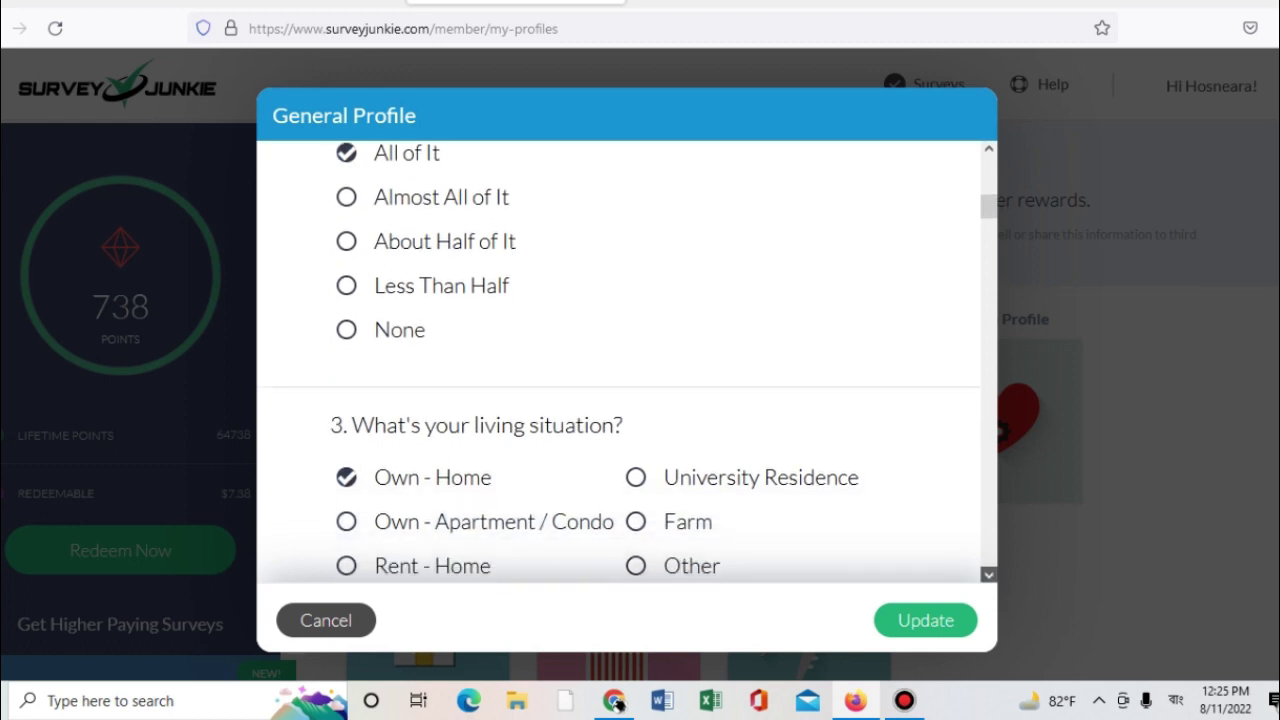
click(989, 575)
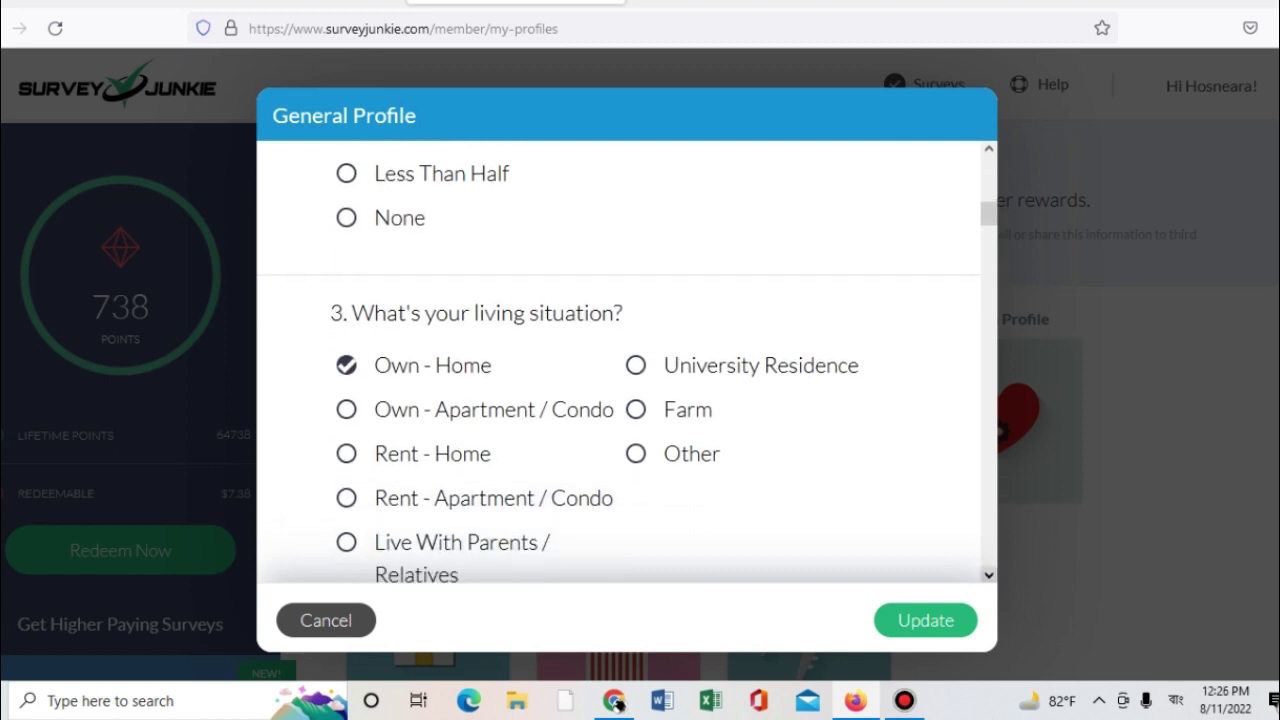
click(989, 575)
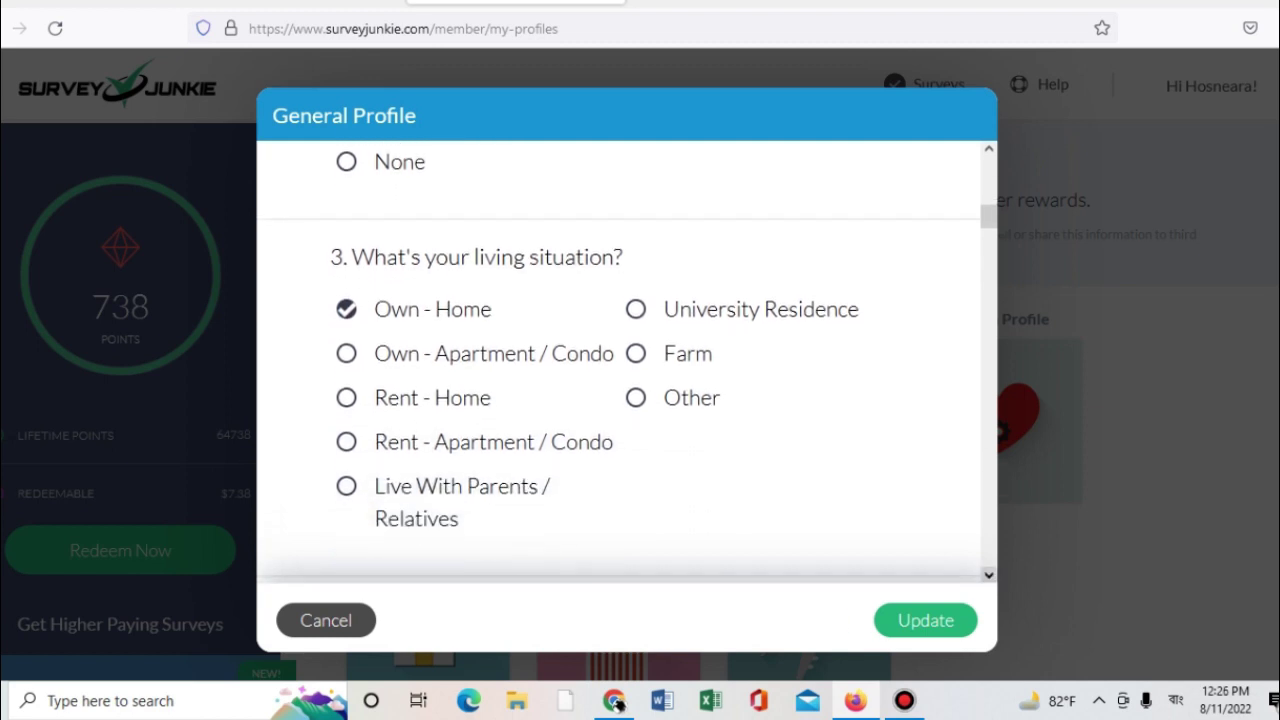
click(989, 575)
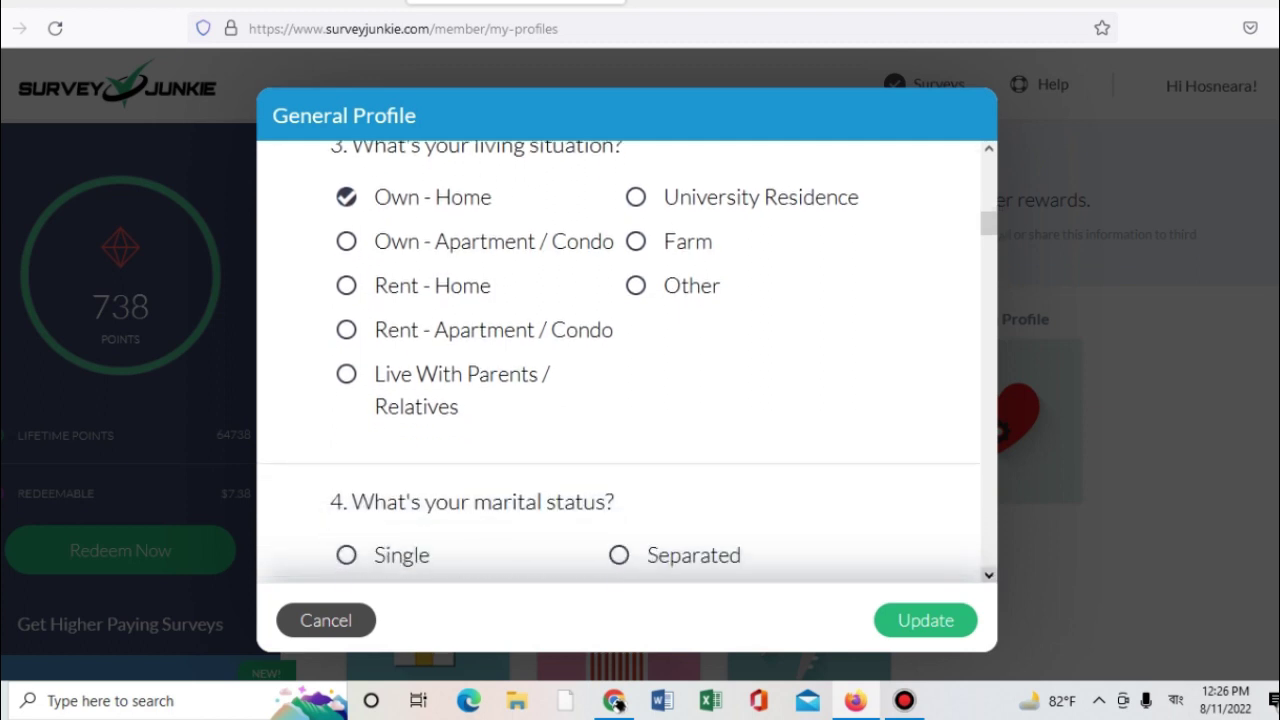
click(989, 575)
click(989, 575)
click(989, 575)
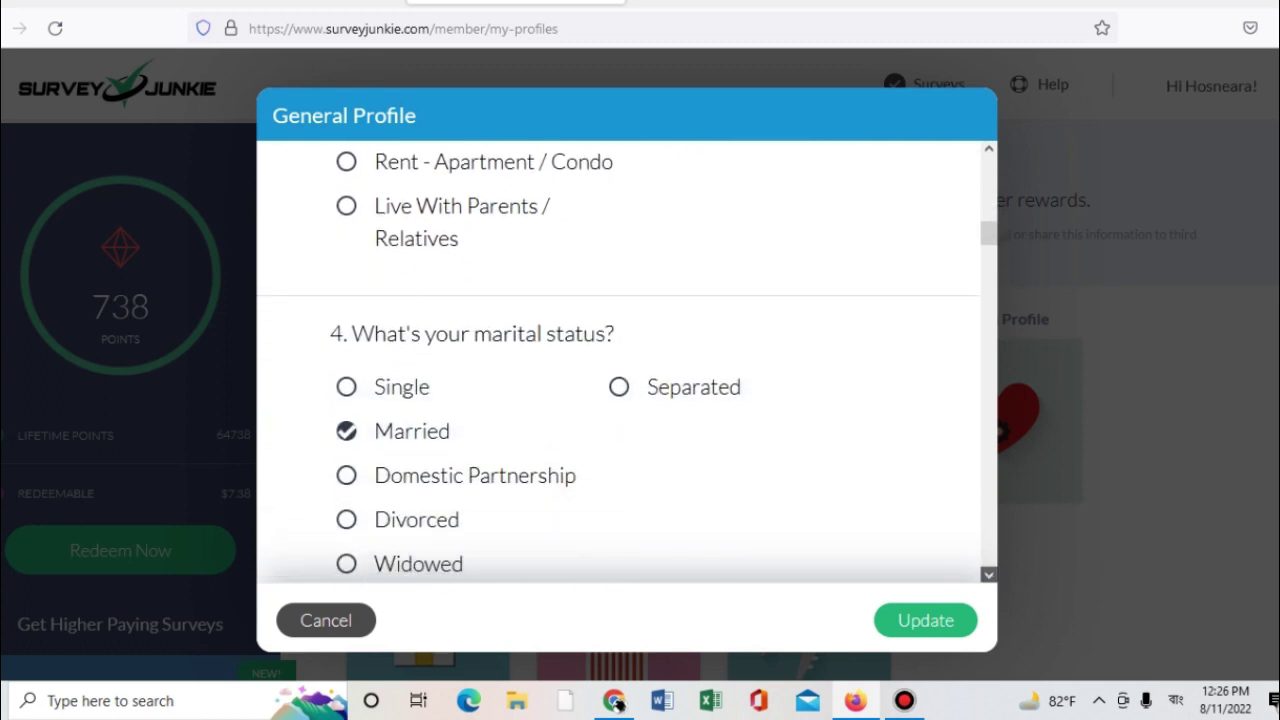
Step: Review the General Profile questions on race and on speaking Spanish
click(989, 575)
click(989, 575)
click(989, 575)
click(989, 575)
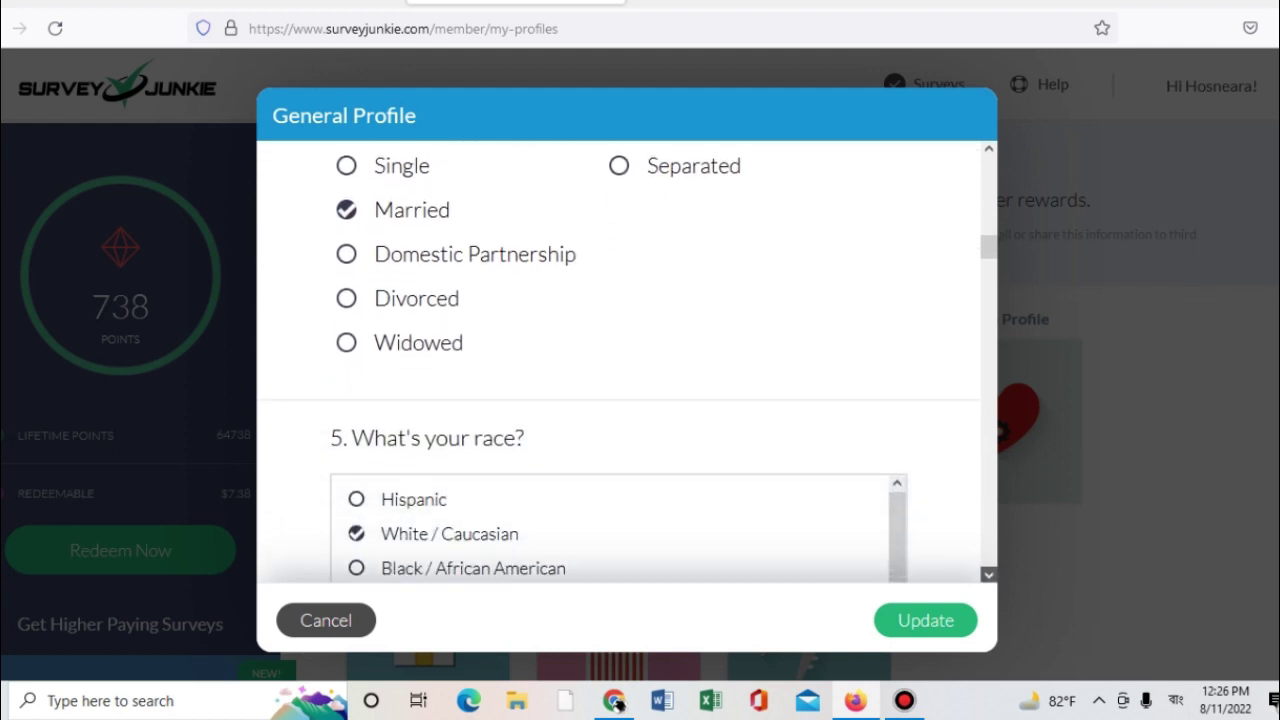
click(989, 575)
click(989, 575)
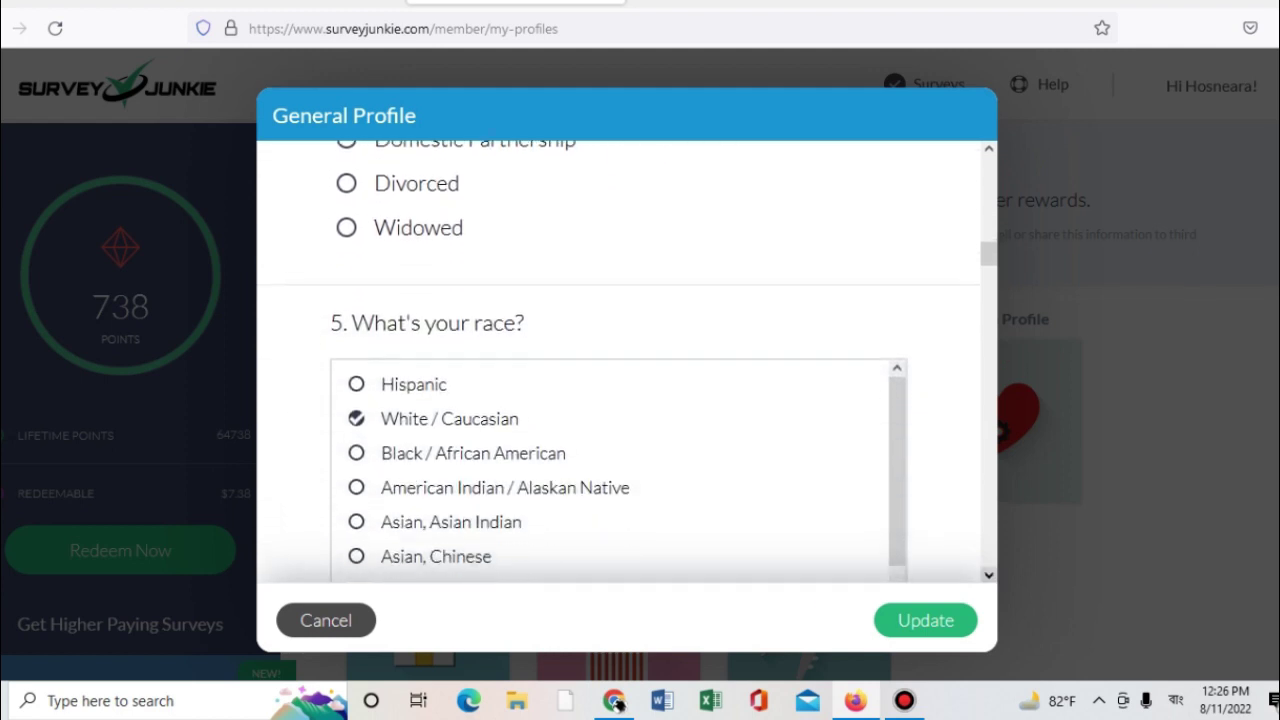
click(989, 575)
click(989, 575)
click(989, 575)
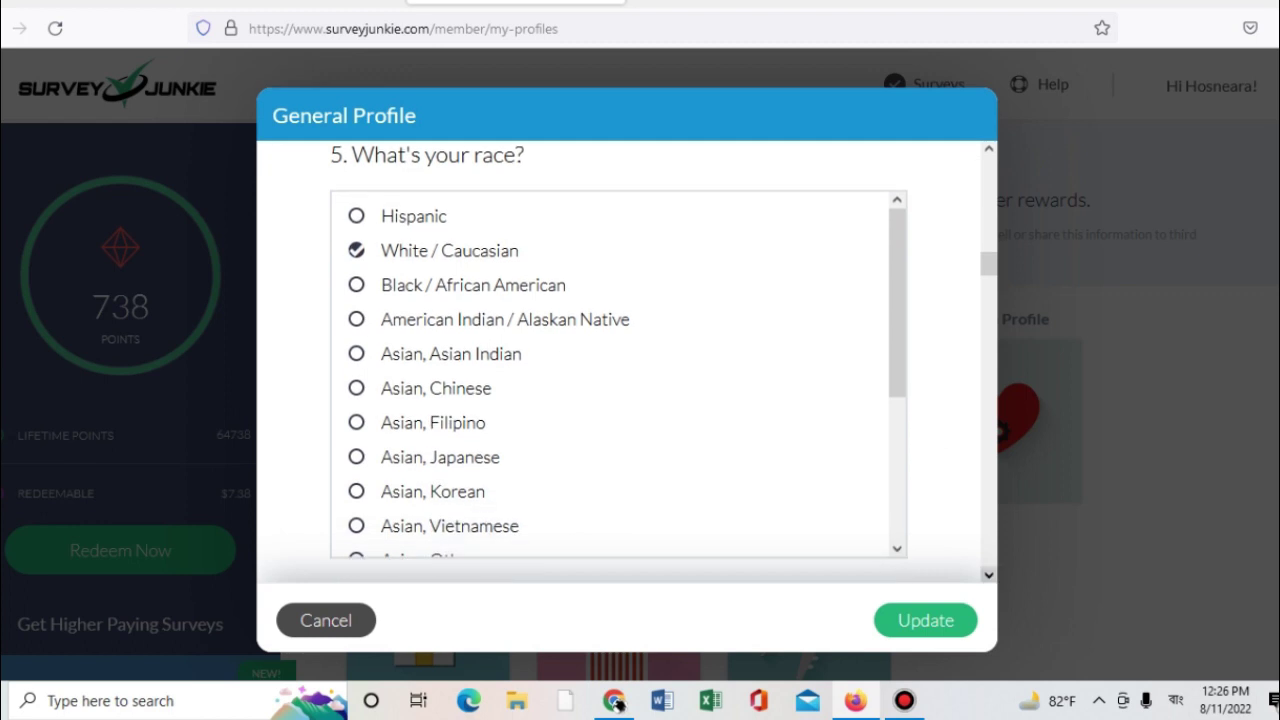
click(989, 575)
click(989, 575)
click(989, 575)
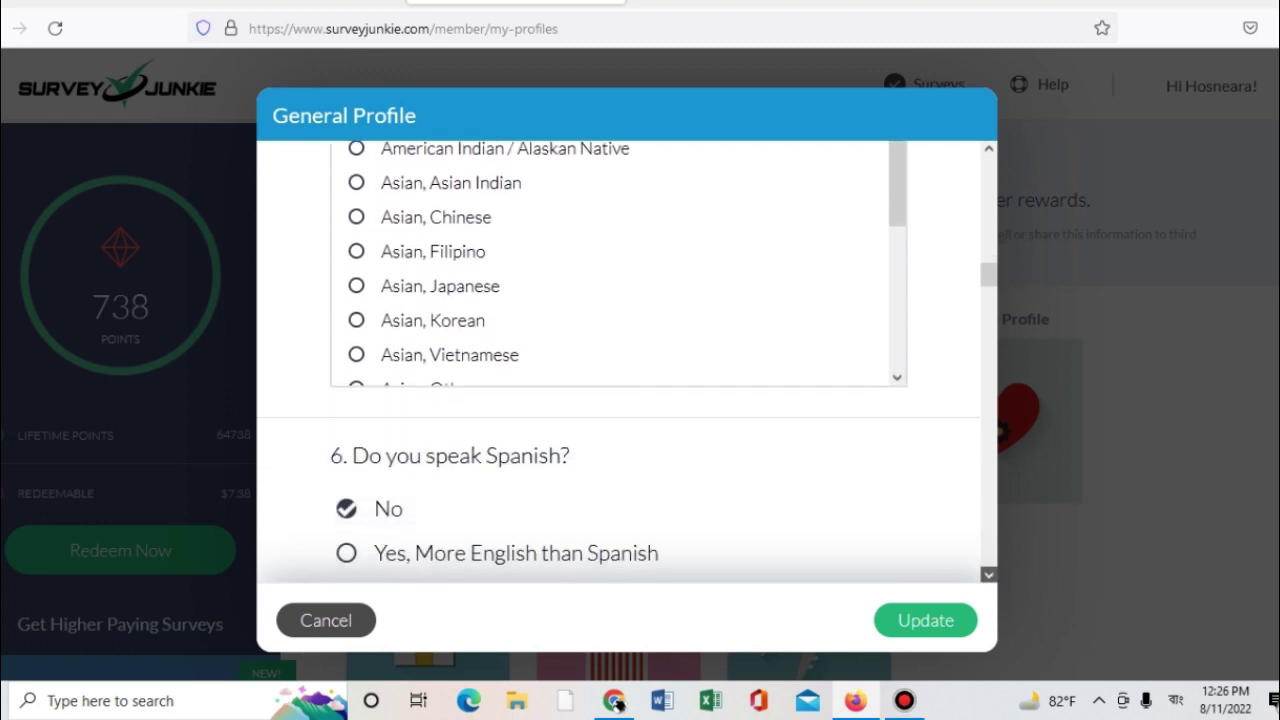
click(989, 575)
click(989, 575)
click(989, 575)
click(989, 575)
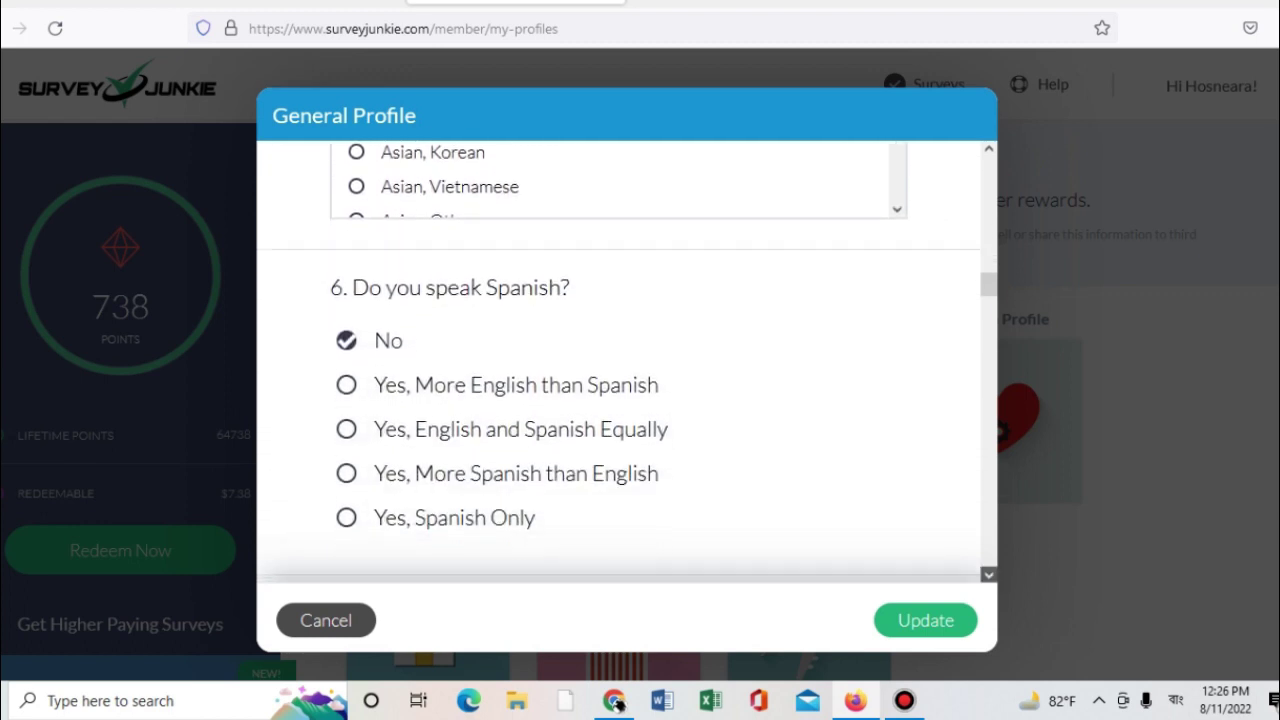
Step: Review the General Profile questions on Hispanic, Latino or Spanish origin and on children in the household
click(989, 575)
click(989, 575)
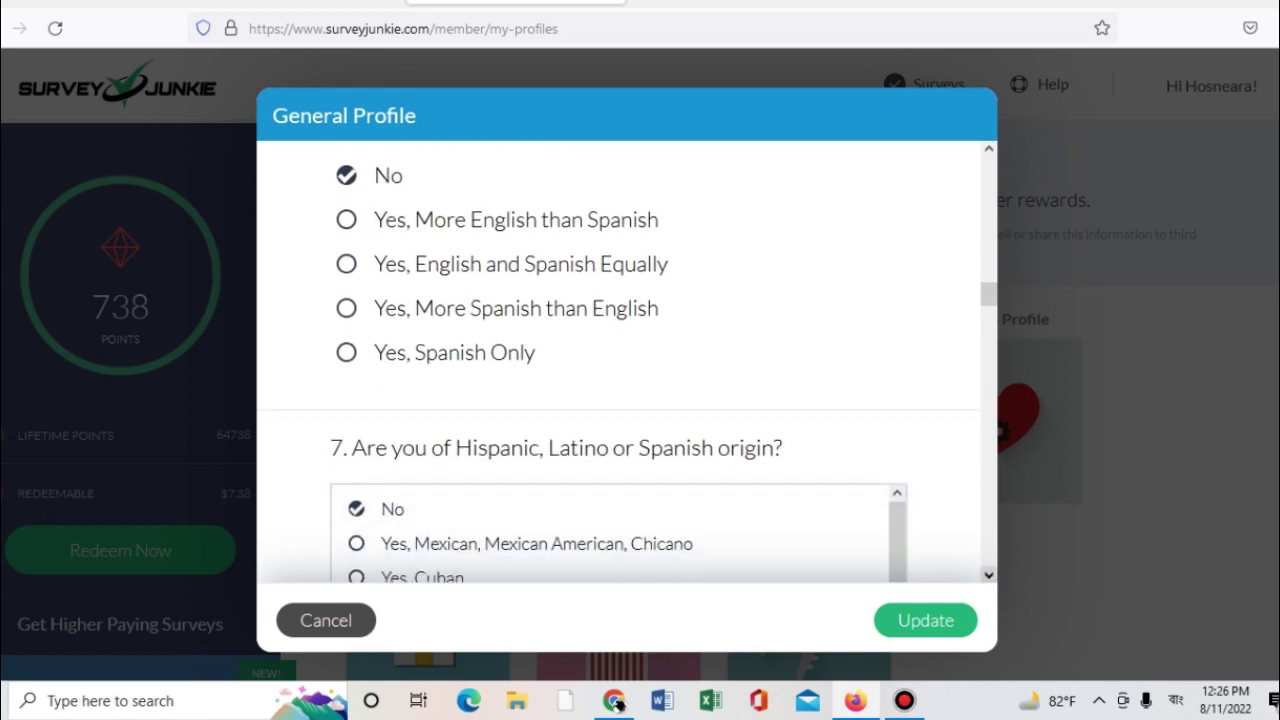
click(989, 575)
click(989, 575)
click(989, 575)
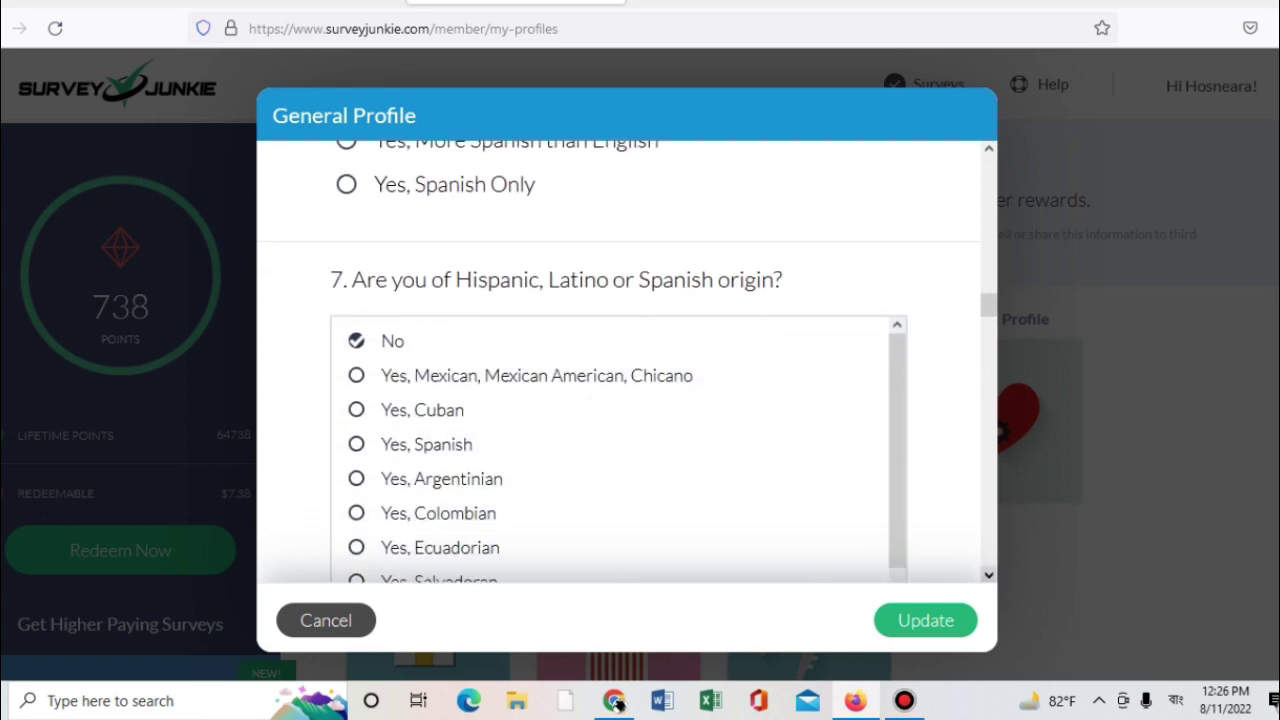
click(989, 575)
click(989, 575)
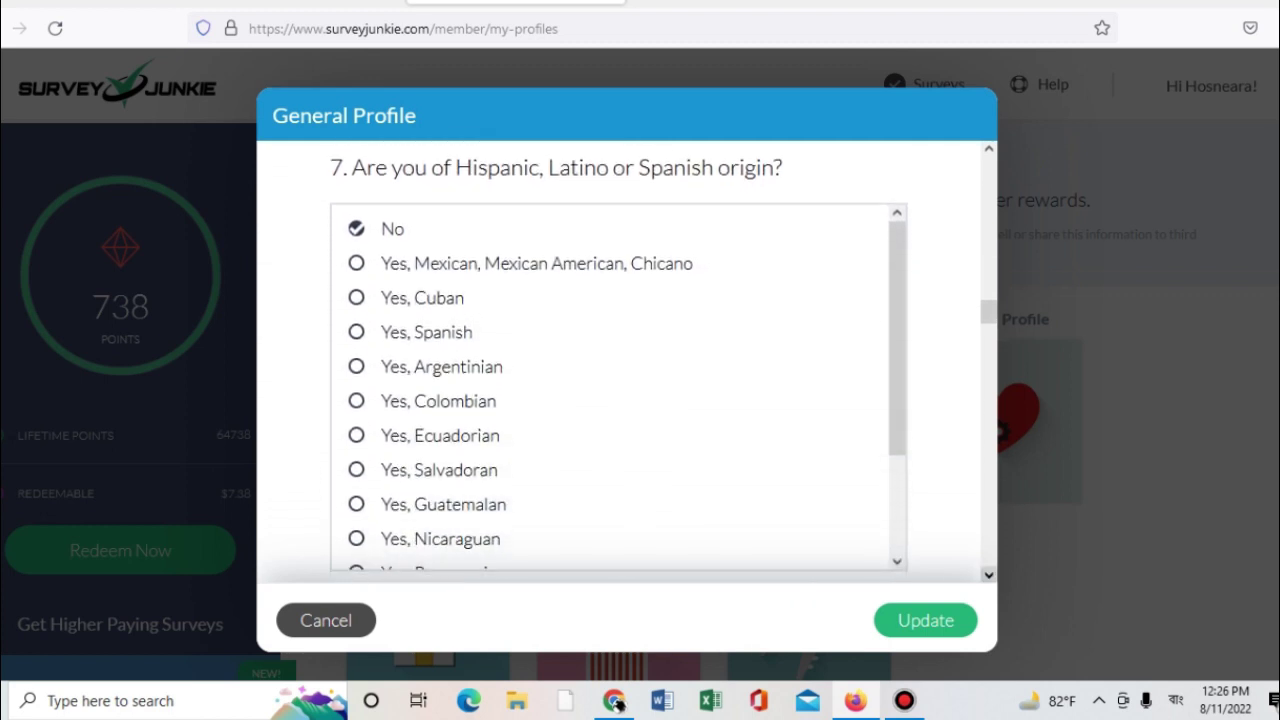
click(989, 575)
click(989, 575)
click(989, 575)
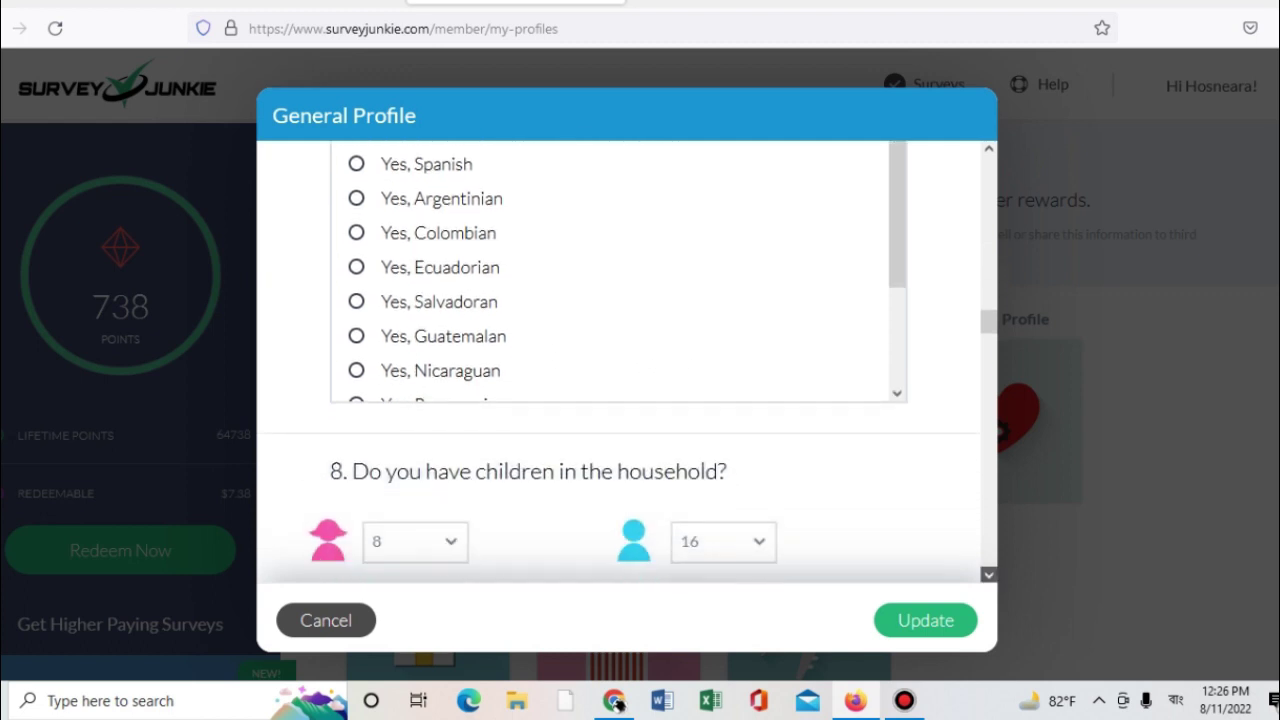
click(989, 575)
click(989, 575)
click(989, 575)
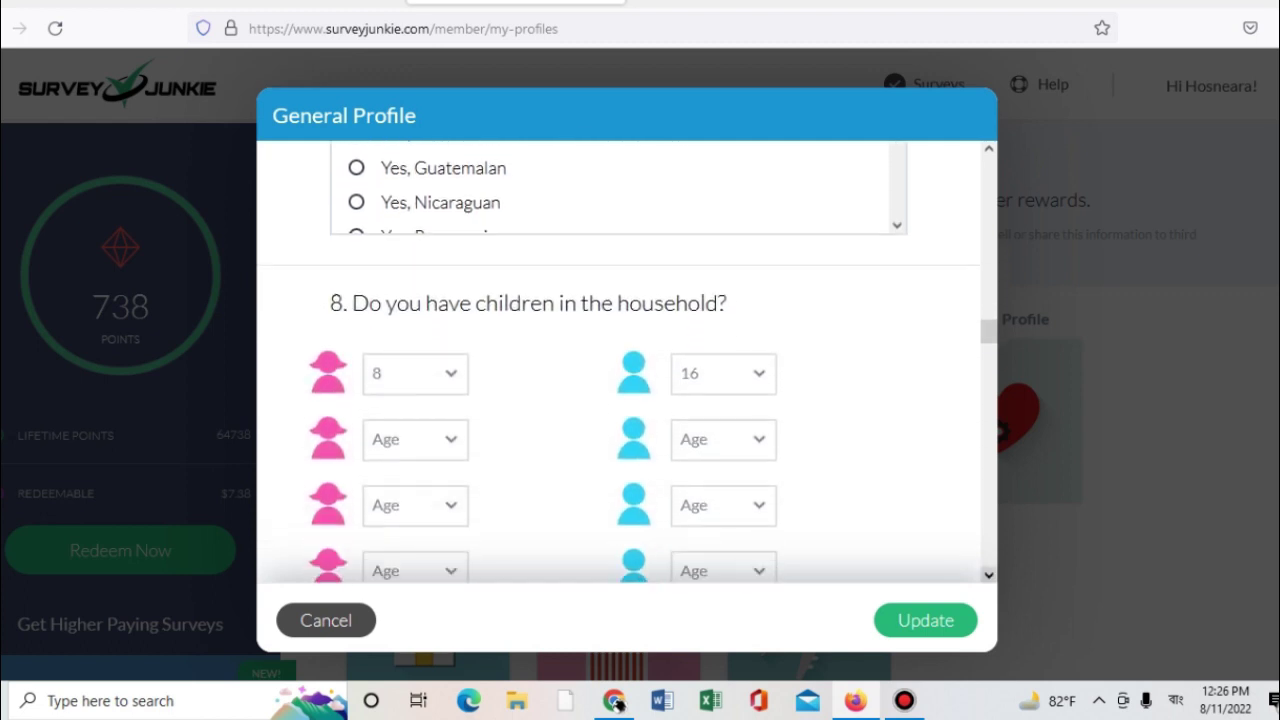
click(989, 575)
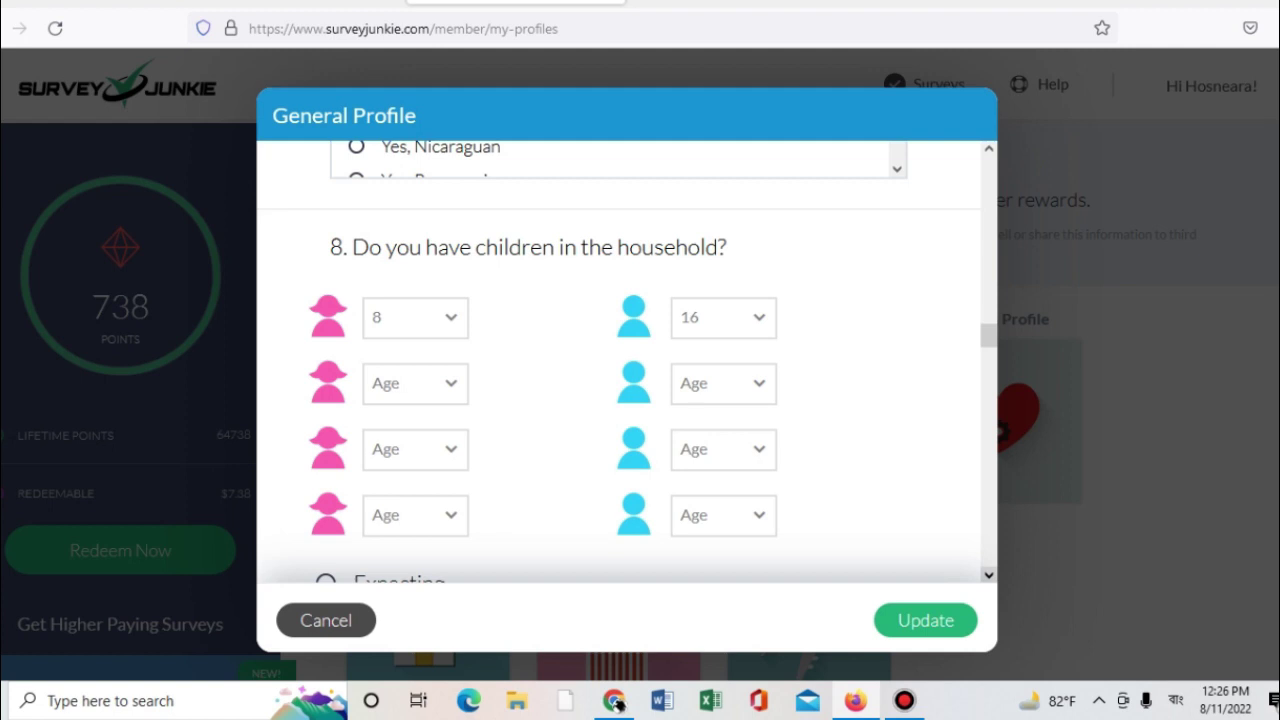
click(989, 575)
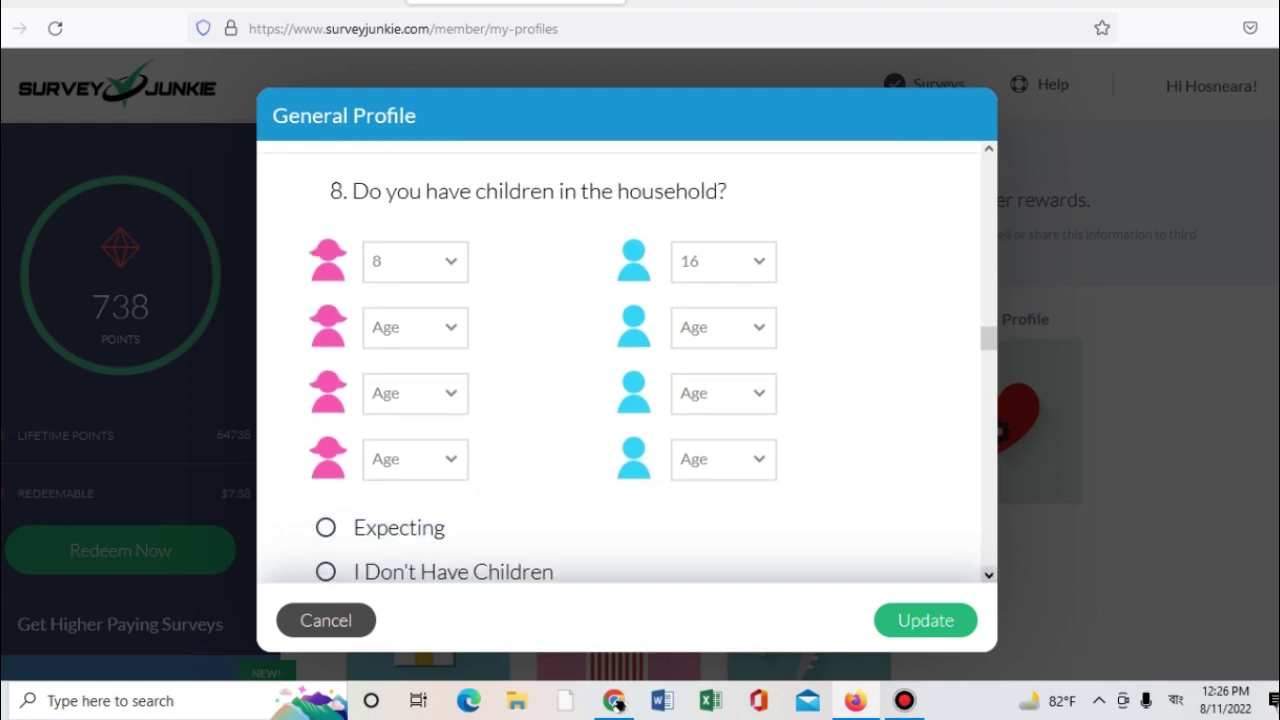
click(989, 575)
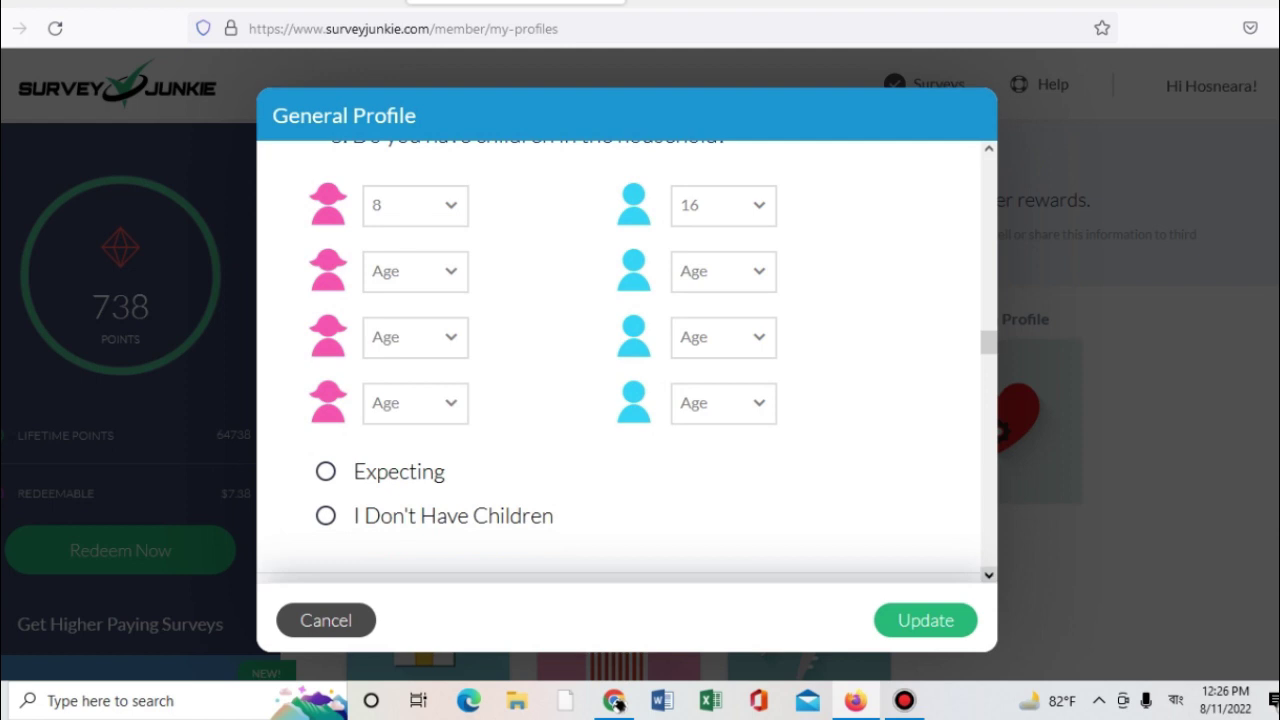
Step: Review the remaining General Profile options on children in the household and the question on the highest level of education received
click(989, 575)
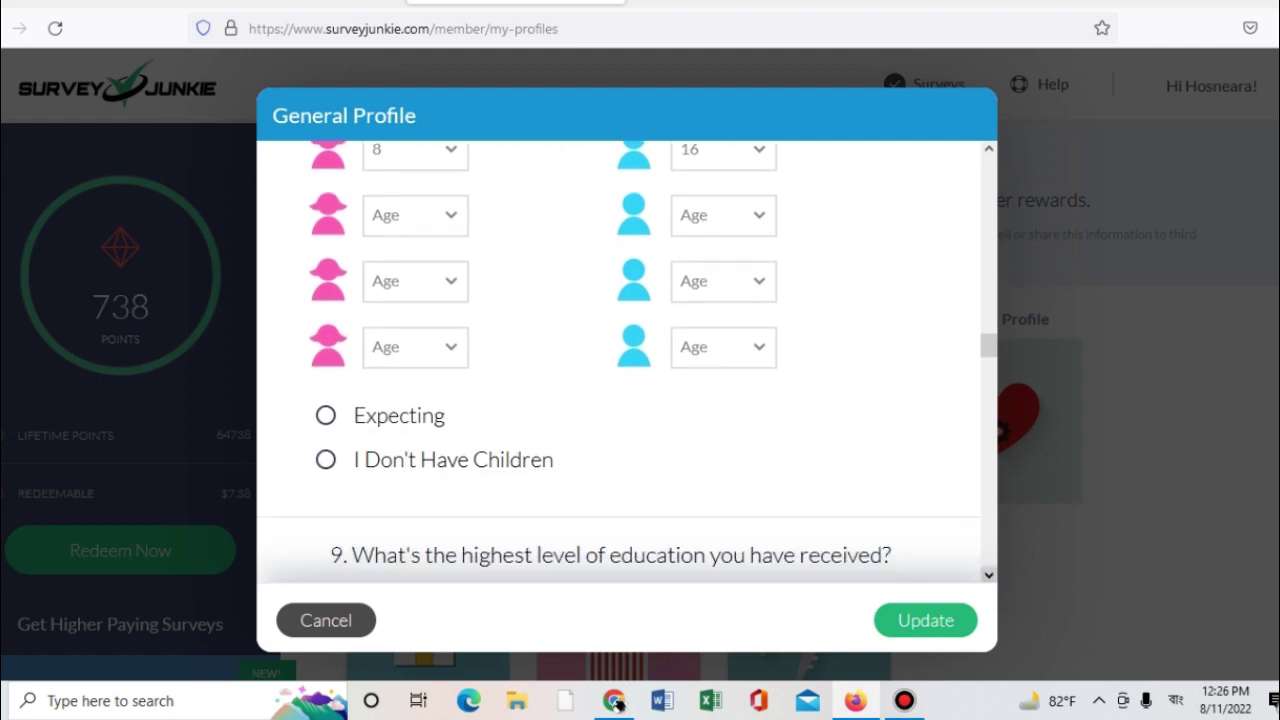
click(989, 575)
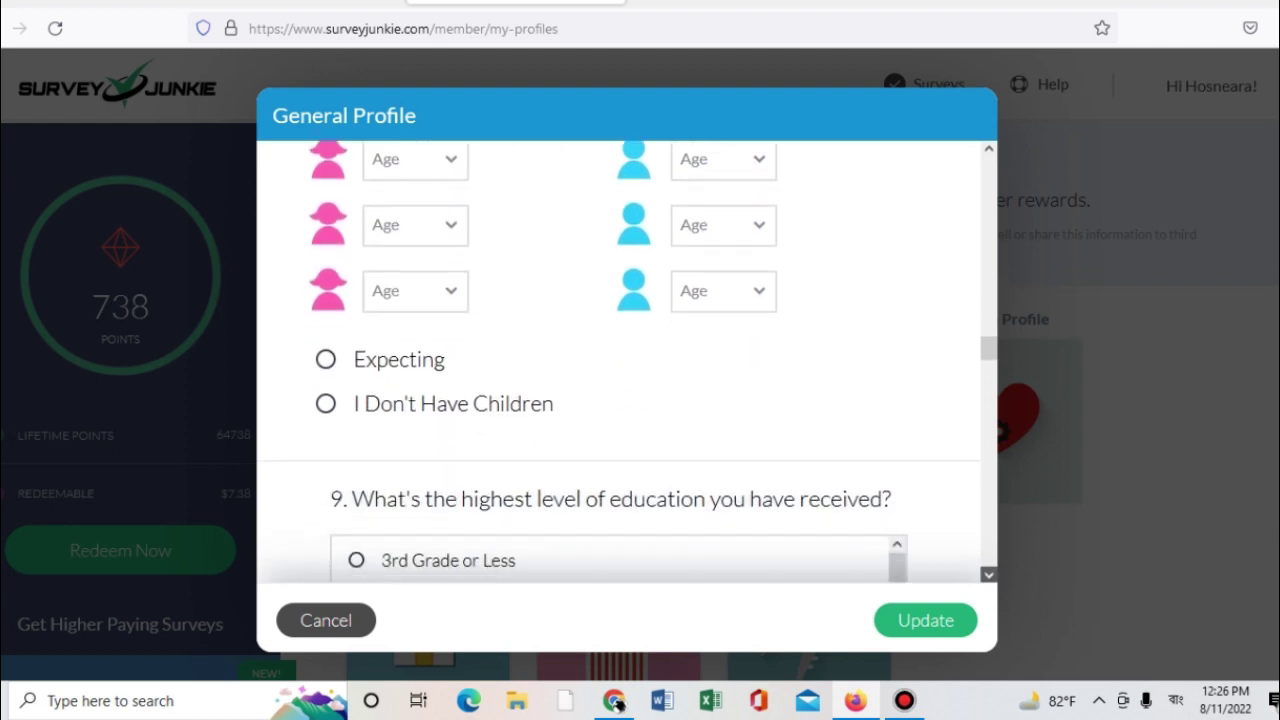
click(989, 575)
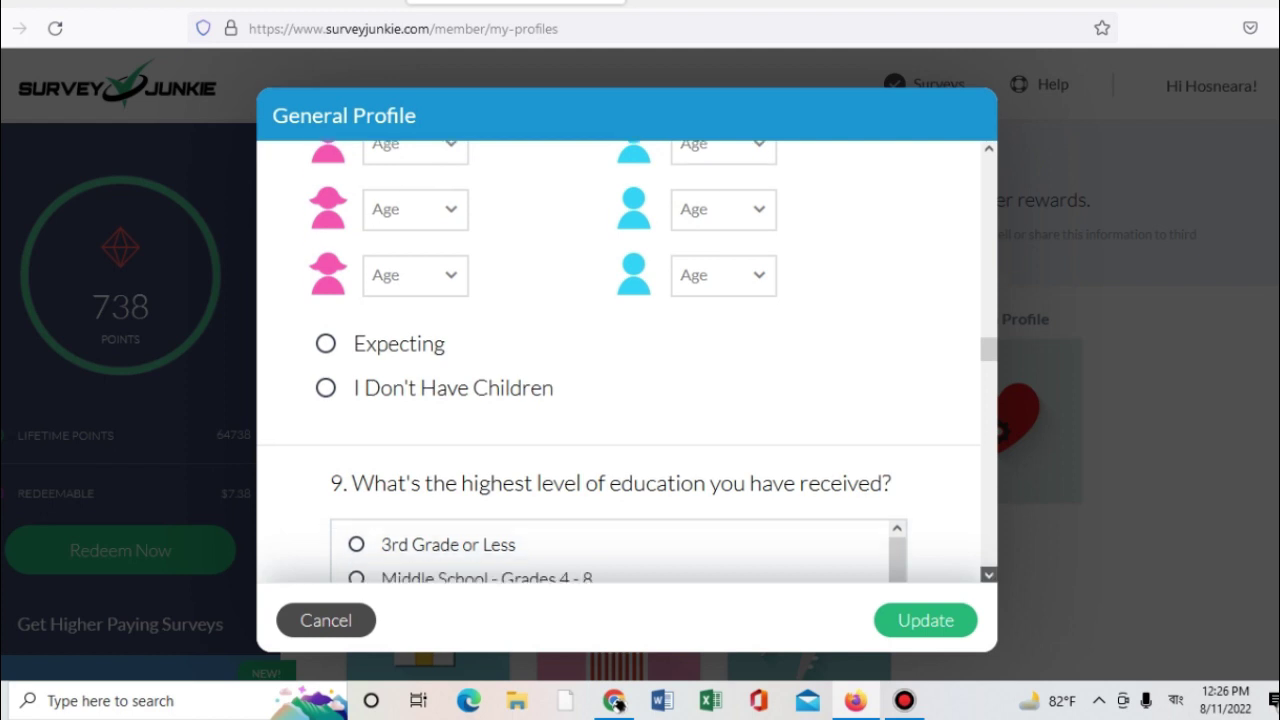
click(989, 575)
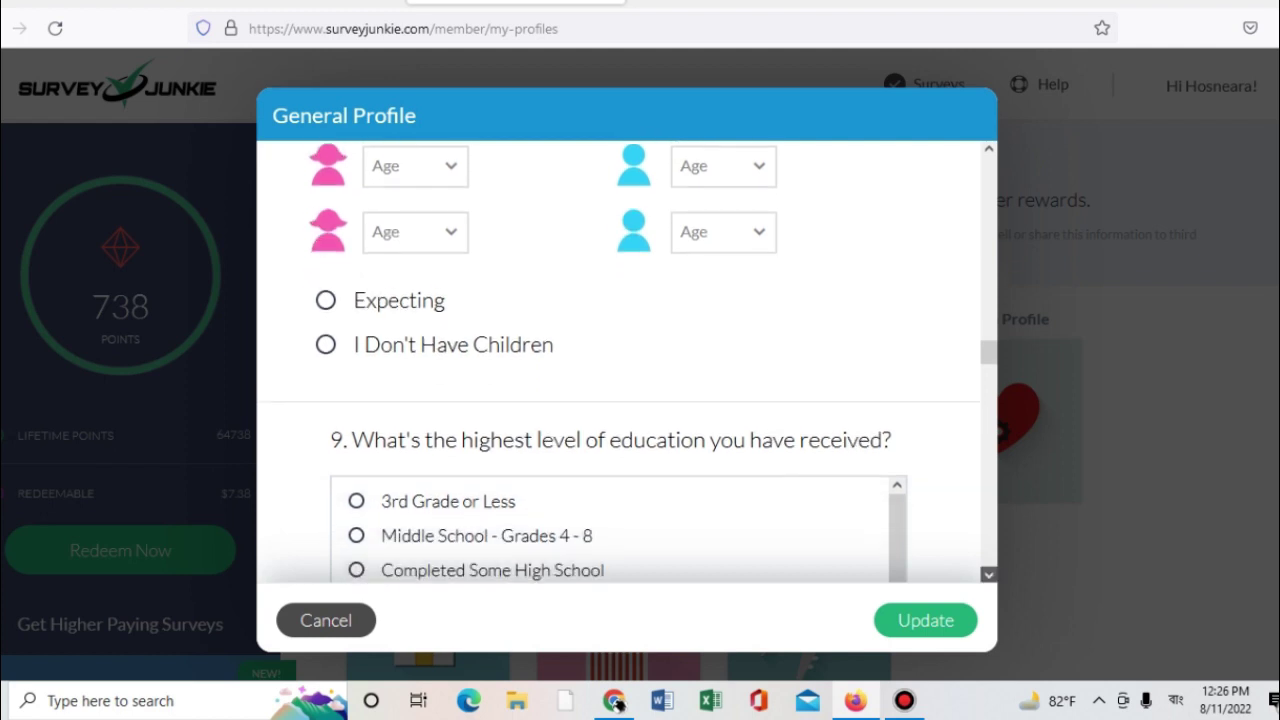
click(989, 575)
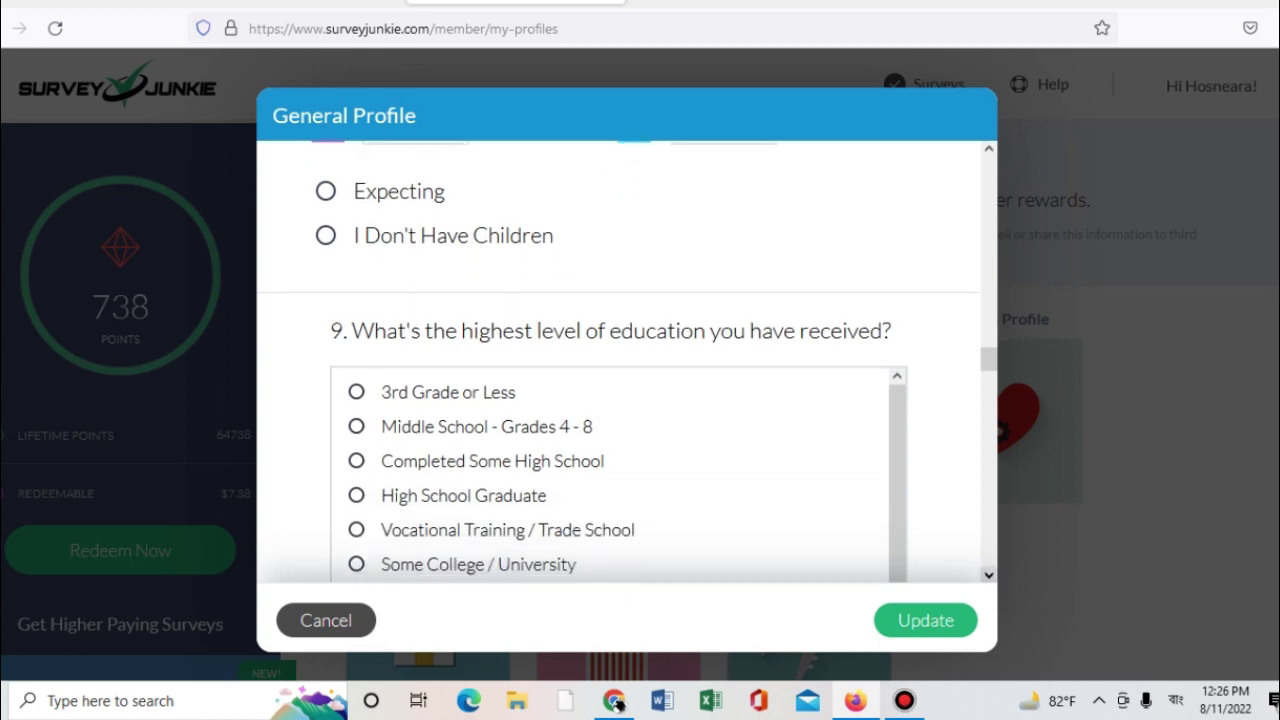
click(989, 575)
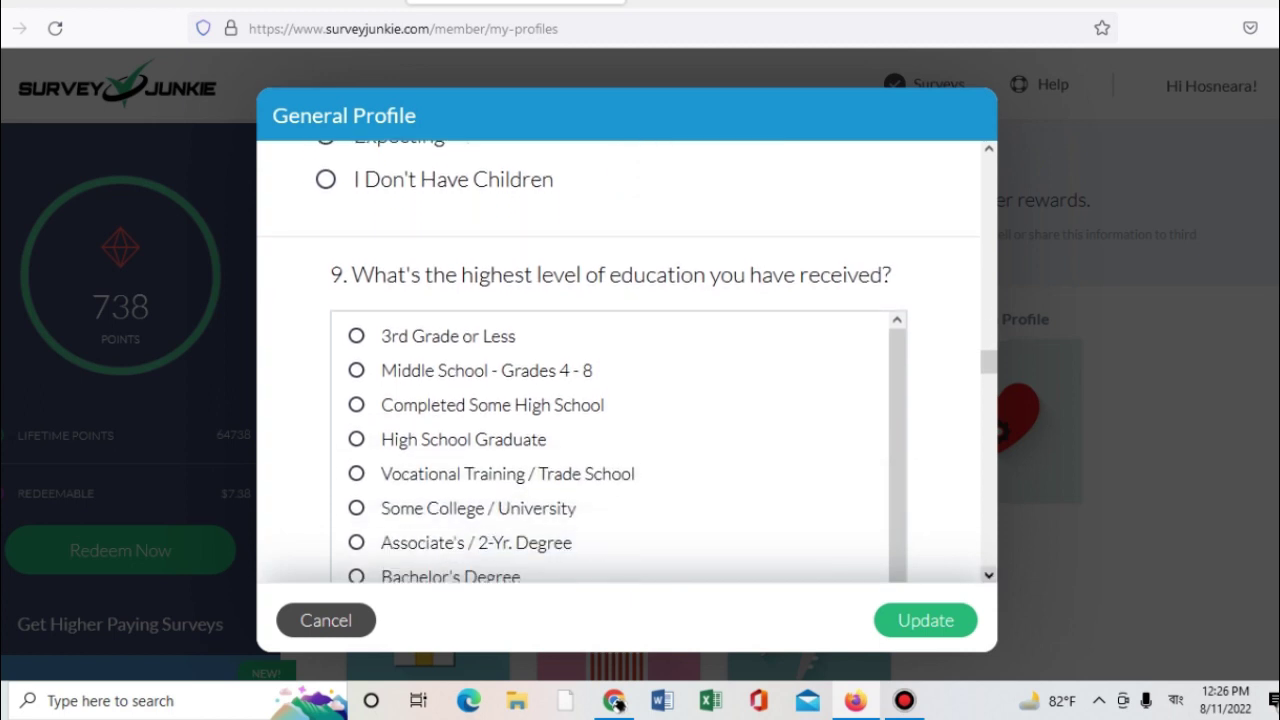
click(989, 575)
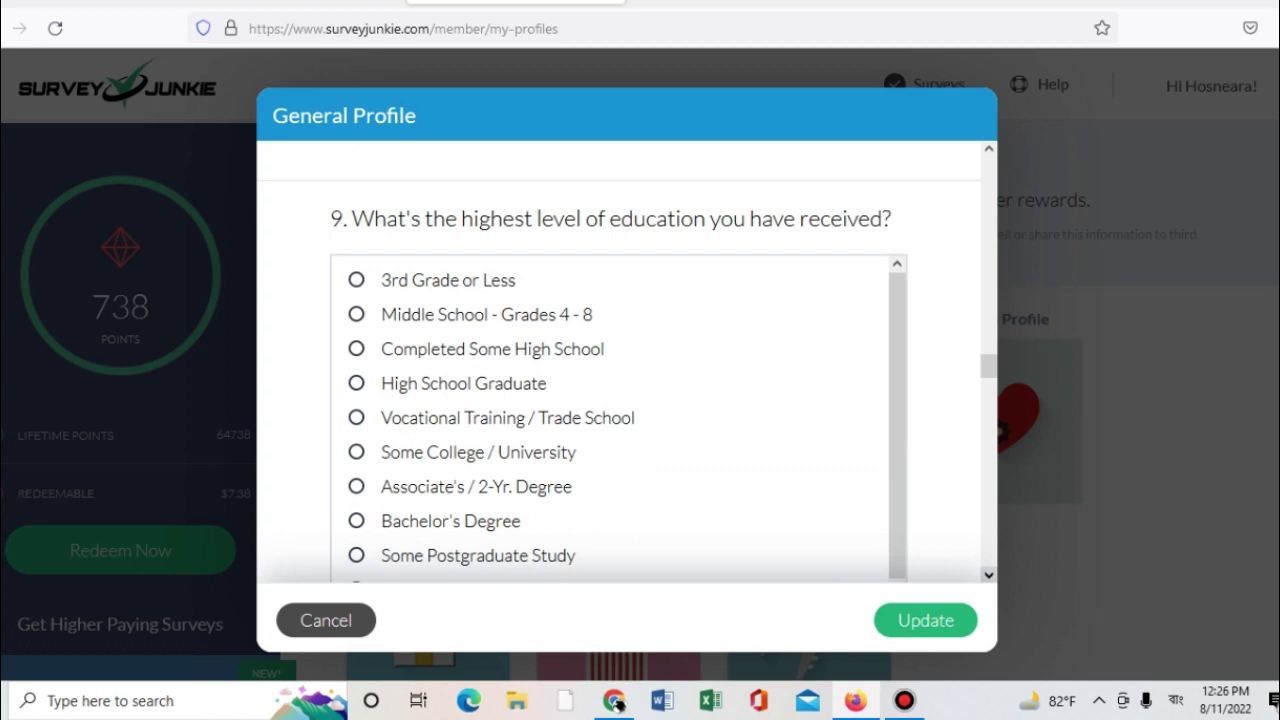
click(989, 575)
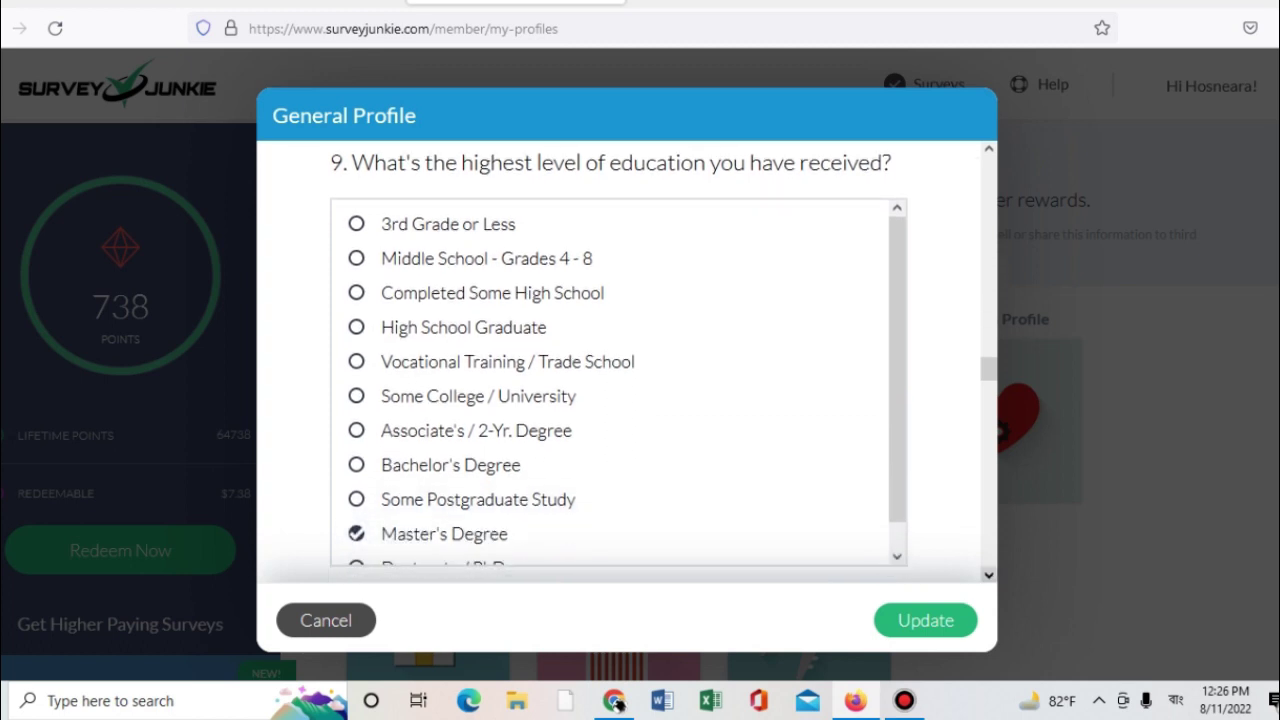
click(989, 575)
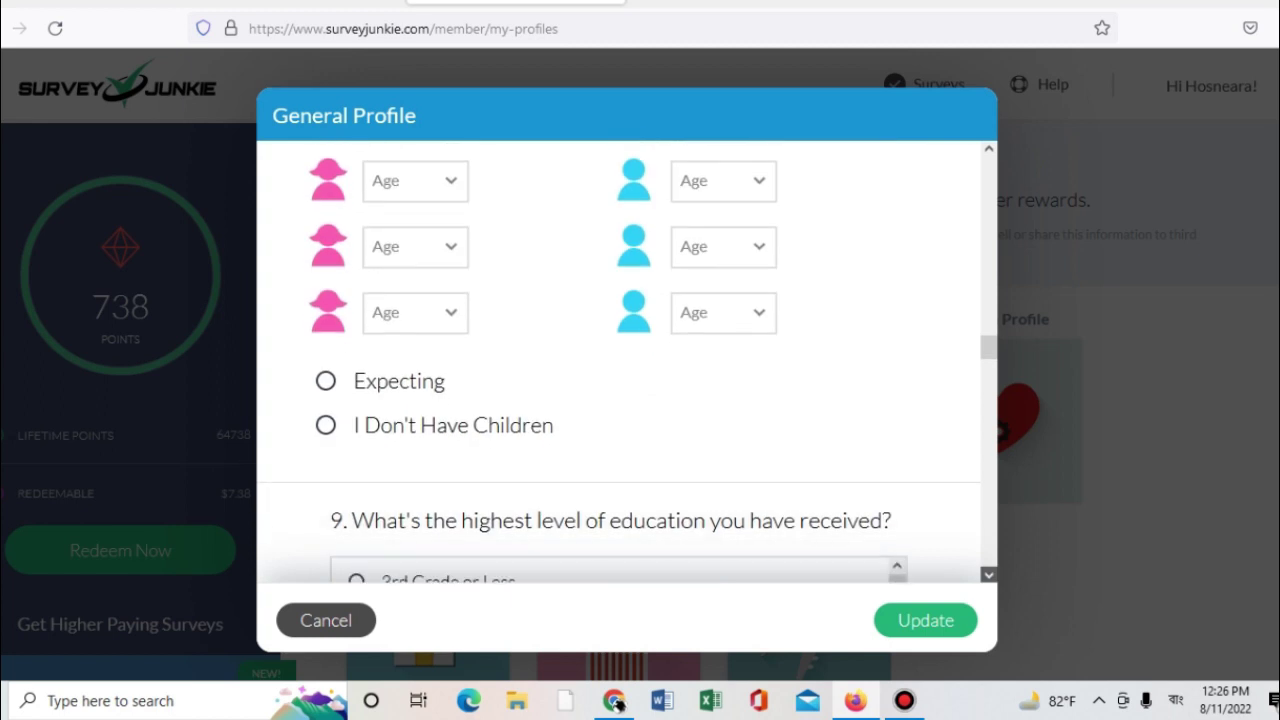
click(989, 575)
click(989, 575)
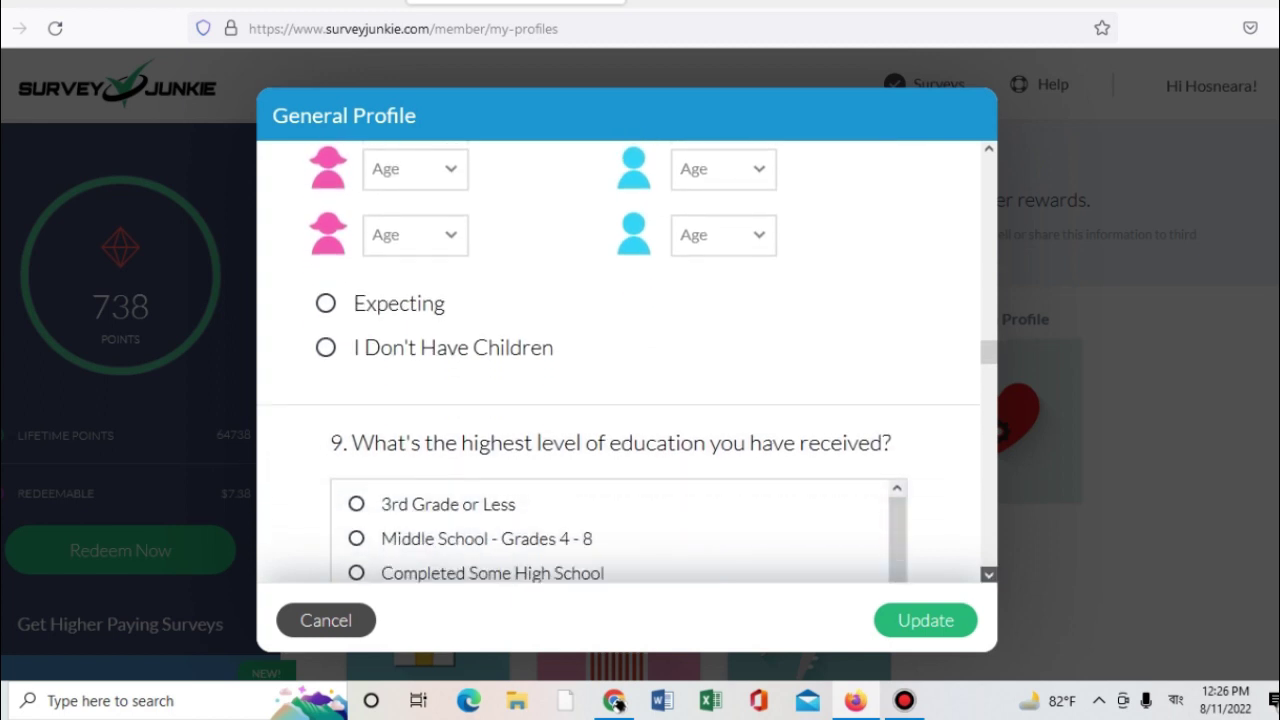
click(989, 575)
click(989, 575)
click(989, 575)
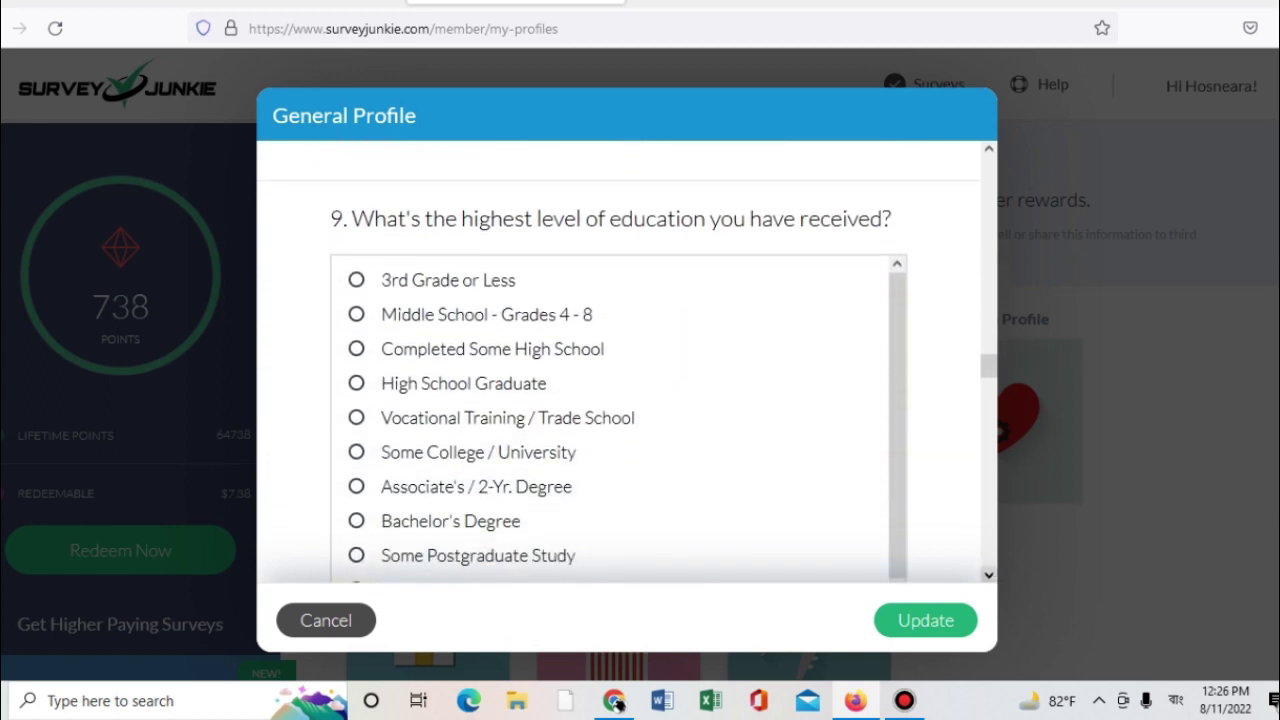
click(989, 575)
click(989, 575)
key(Down)
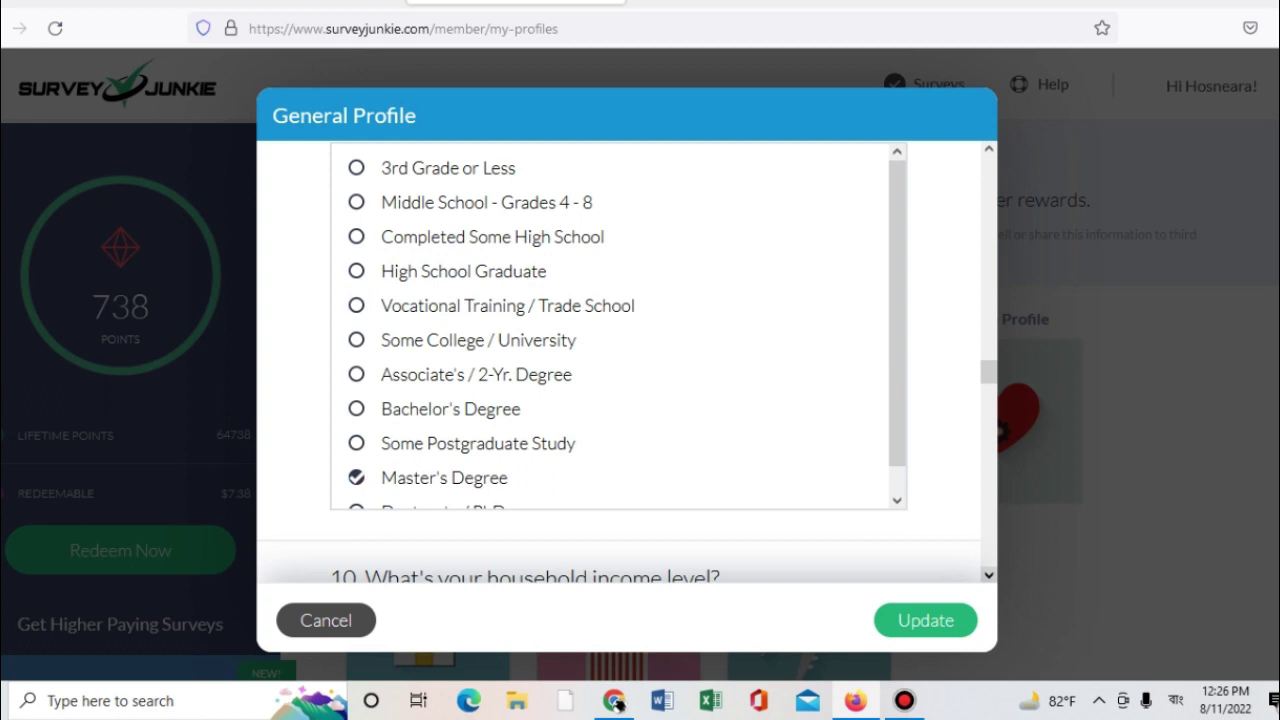
Step: Review the General Profile question on household income level, including the income ranges further down its list
key(Down)
key(Down)
key(Down)
key(Down)
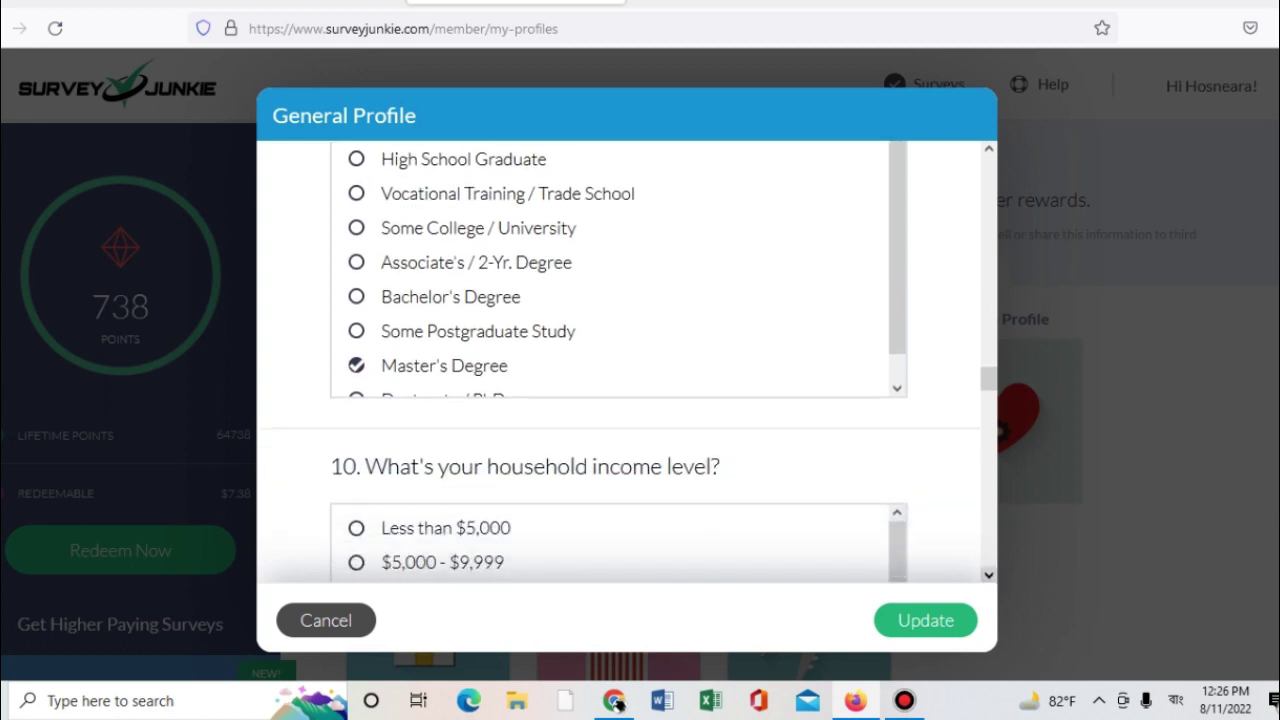
key(Down)
key(Down)
key(Down)
key(Down)
key(Down)
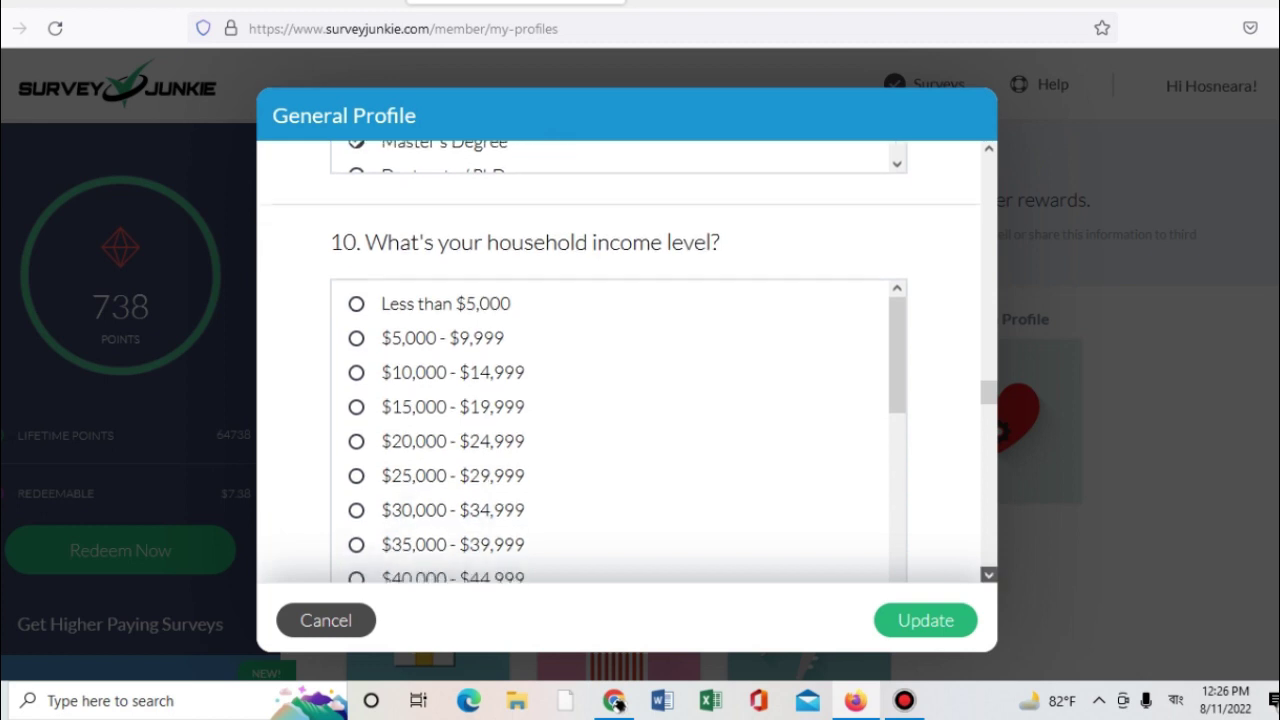
key(Down)
key(Down)
key(Down)
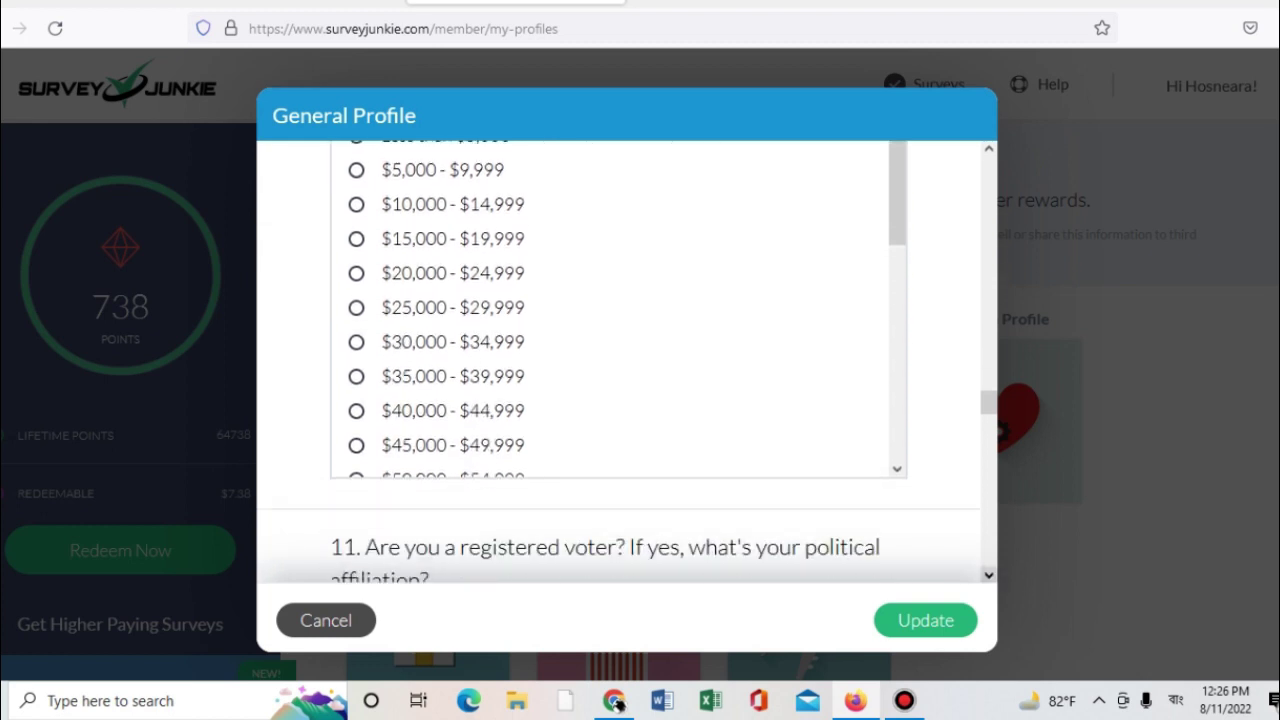
key(Down)
key(Down)
key(Down)
key(Down)
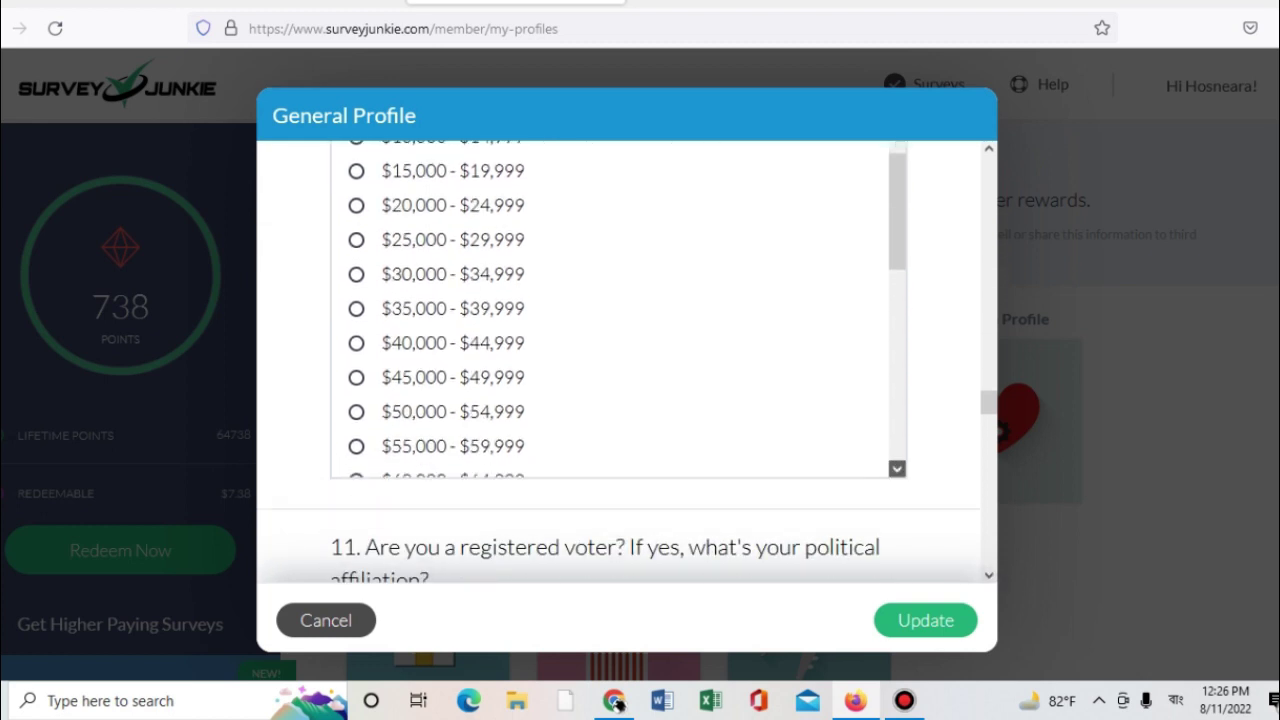
key(Down)
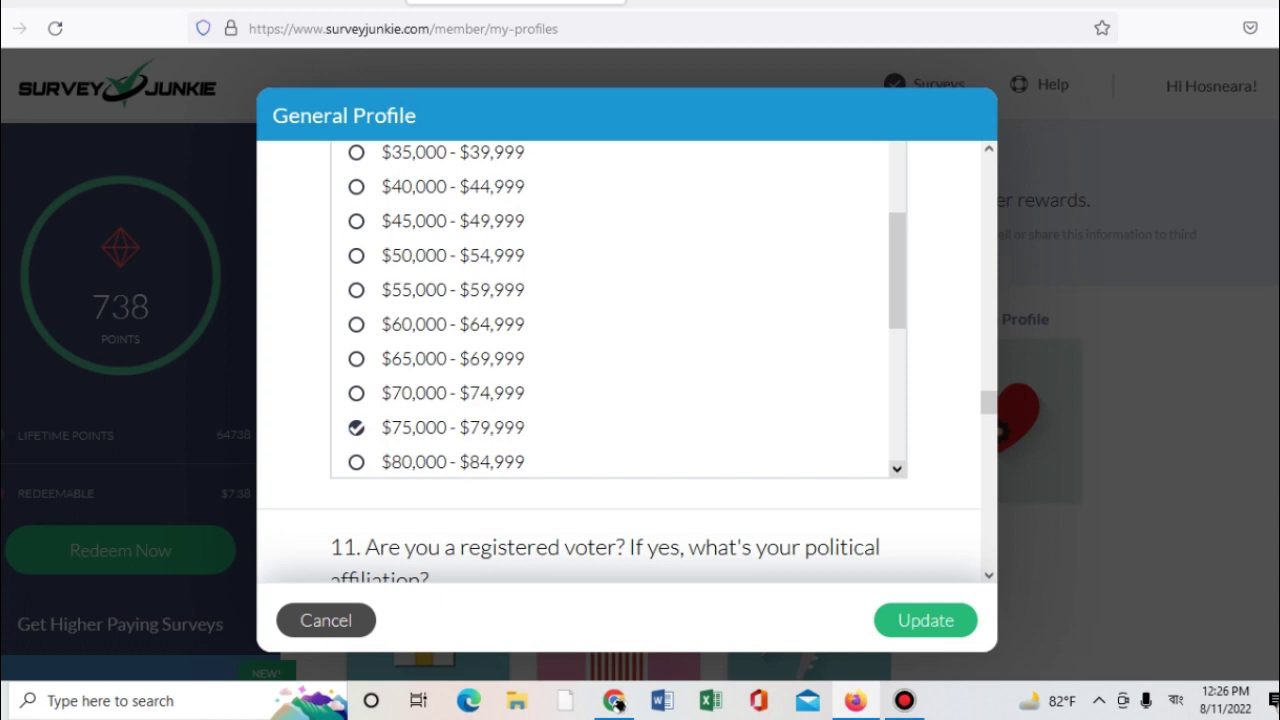
Step: Review the General Profile question on voter registration and political affiliation
click(989, 575)
click(989, 575)
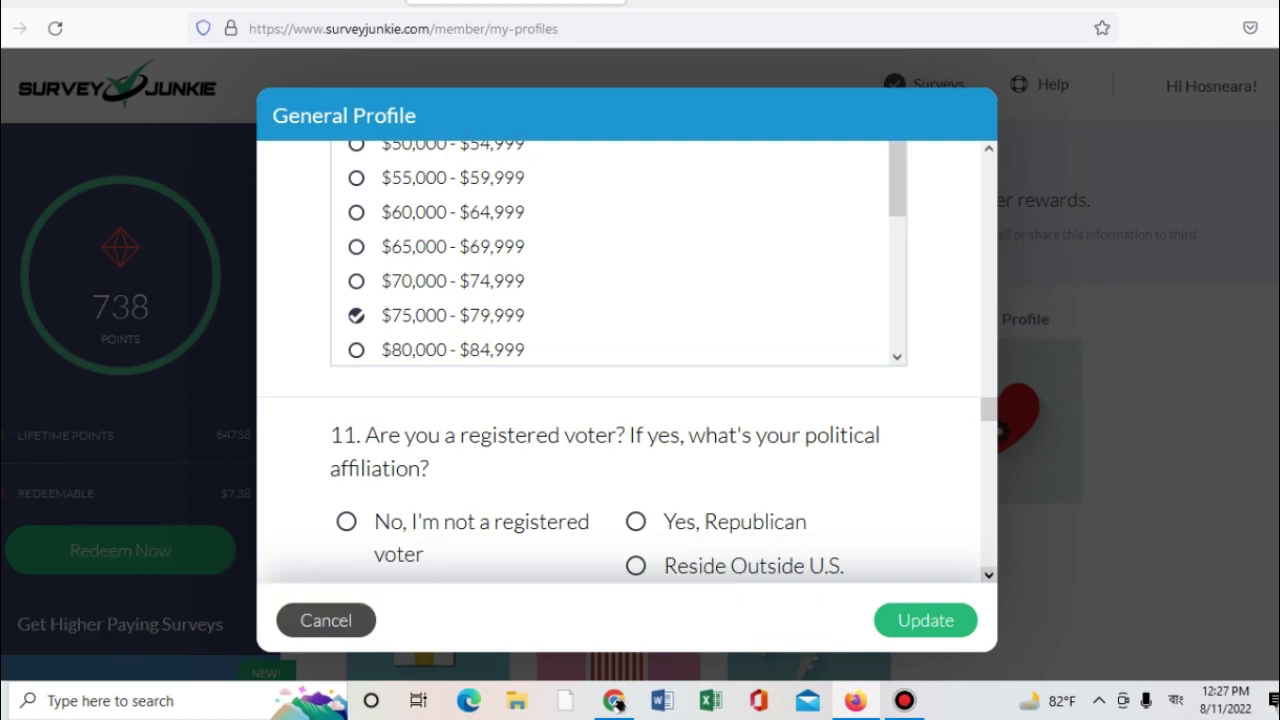
click(989, 575)
click(989, 575)
click(989, 575)
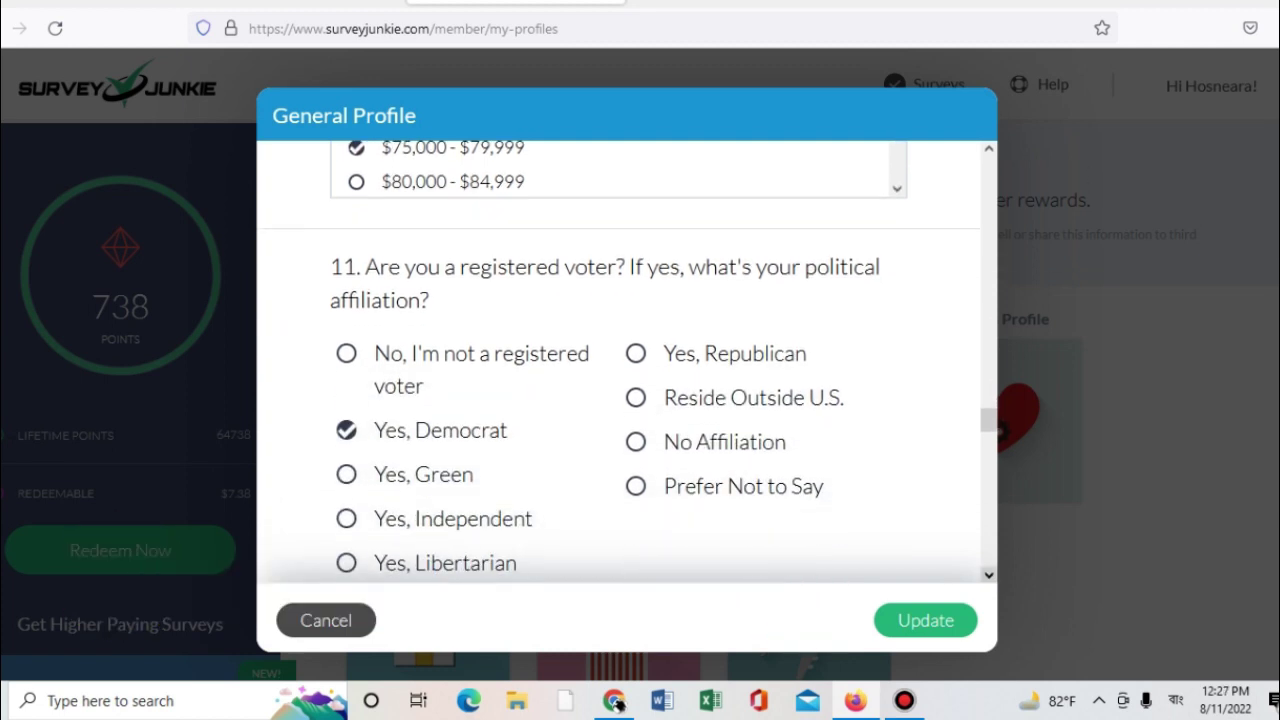
click(989, 575)
click(989, 575)
Step: Review the General Profile question on employment status and its answer options
key(Down)
key(Down)
key(Down)
key(Down)
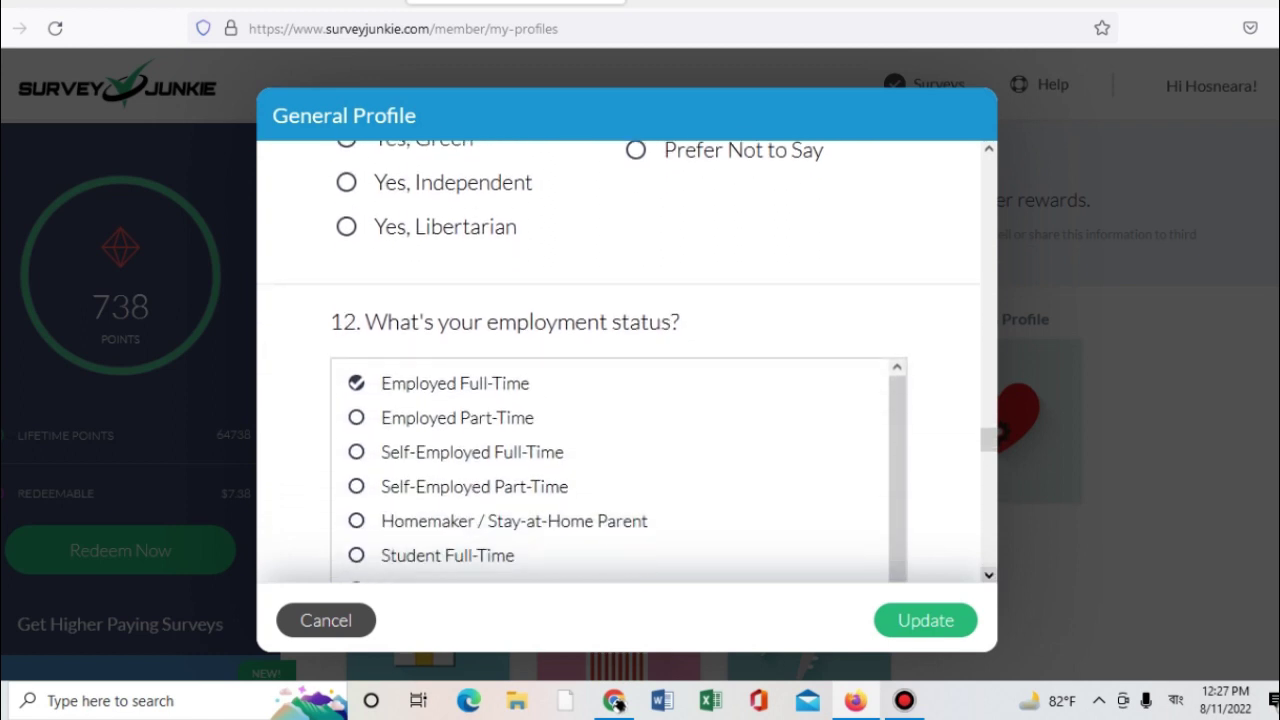
key(Down)
key(Down)
key(Down)
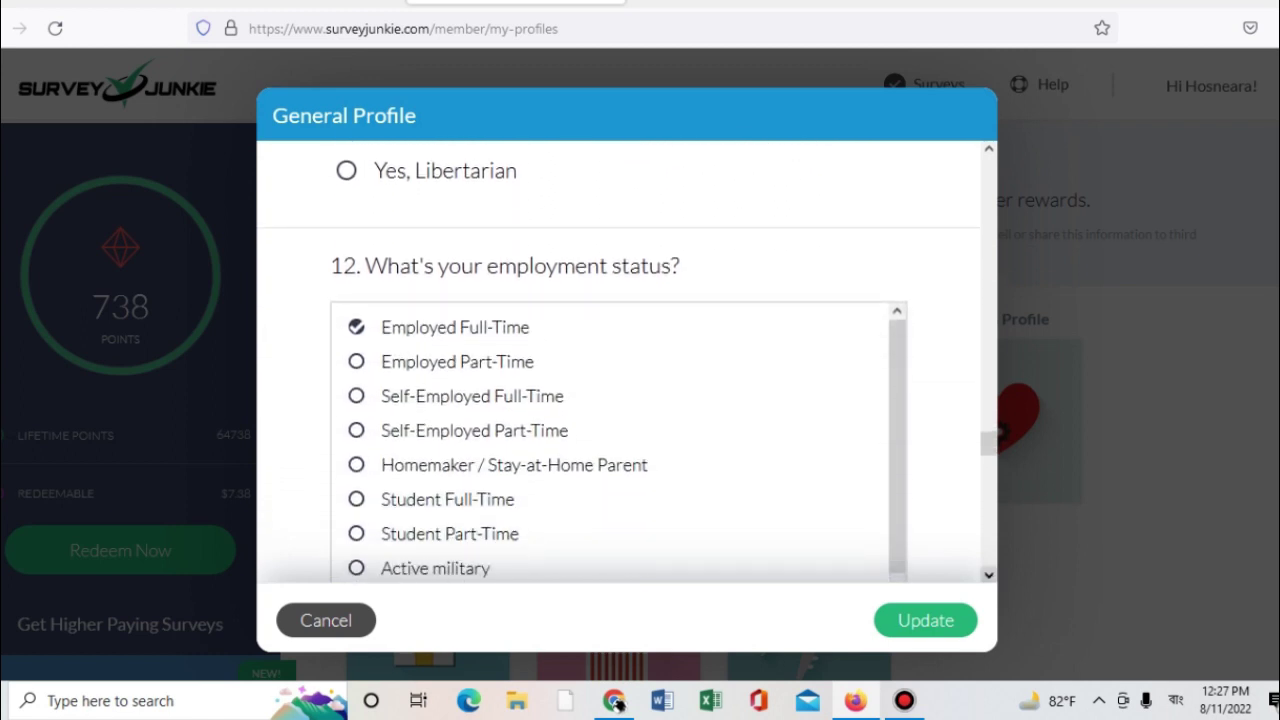
key(Down)
key(Down)
key(Down)
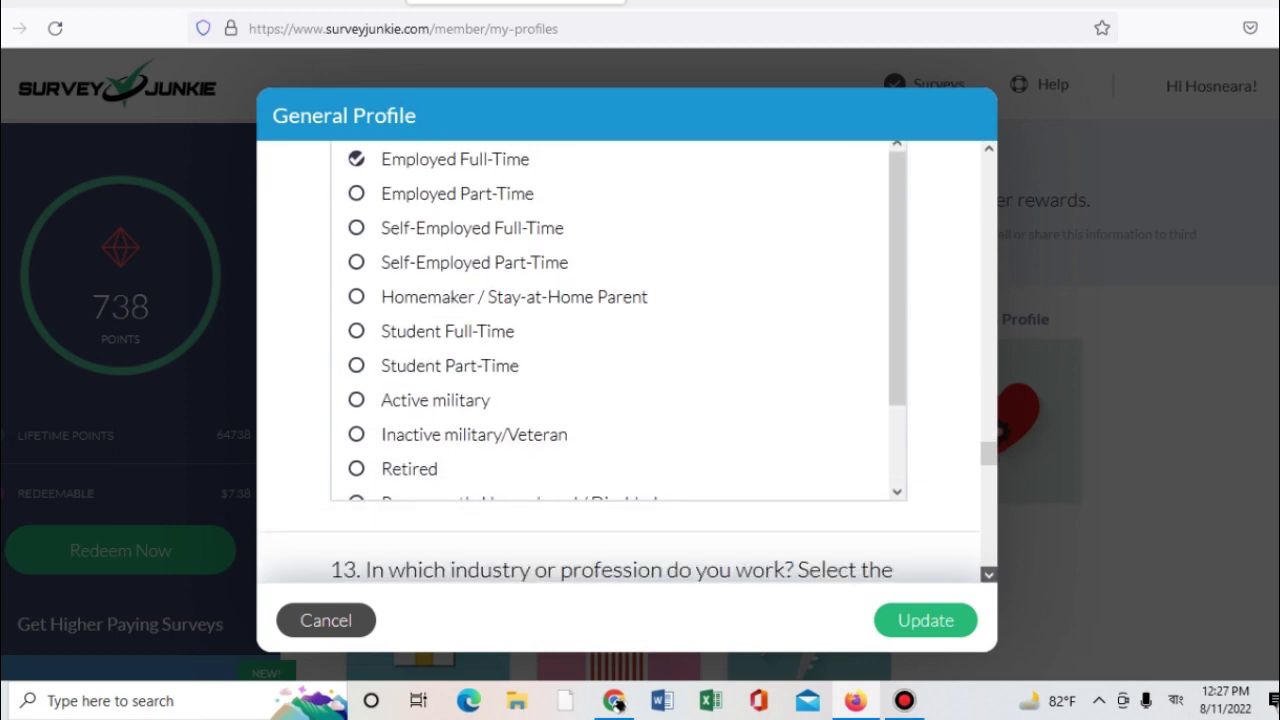
Step: Review the General Profile question on industry or profession, going through its answer options to the end of the list
key(Down)
key(Down)
key(Down)
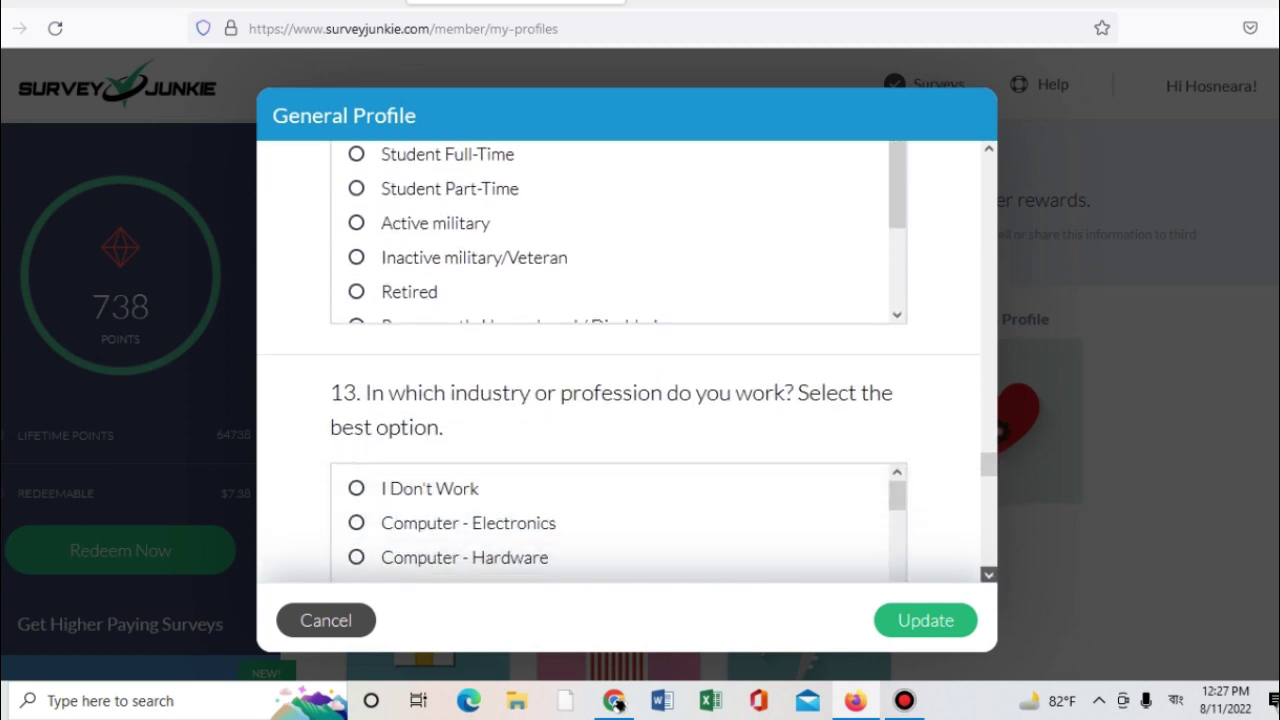
key(Down)
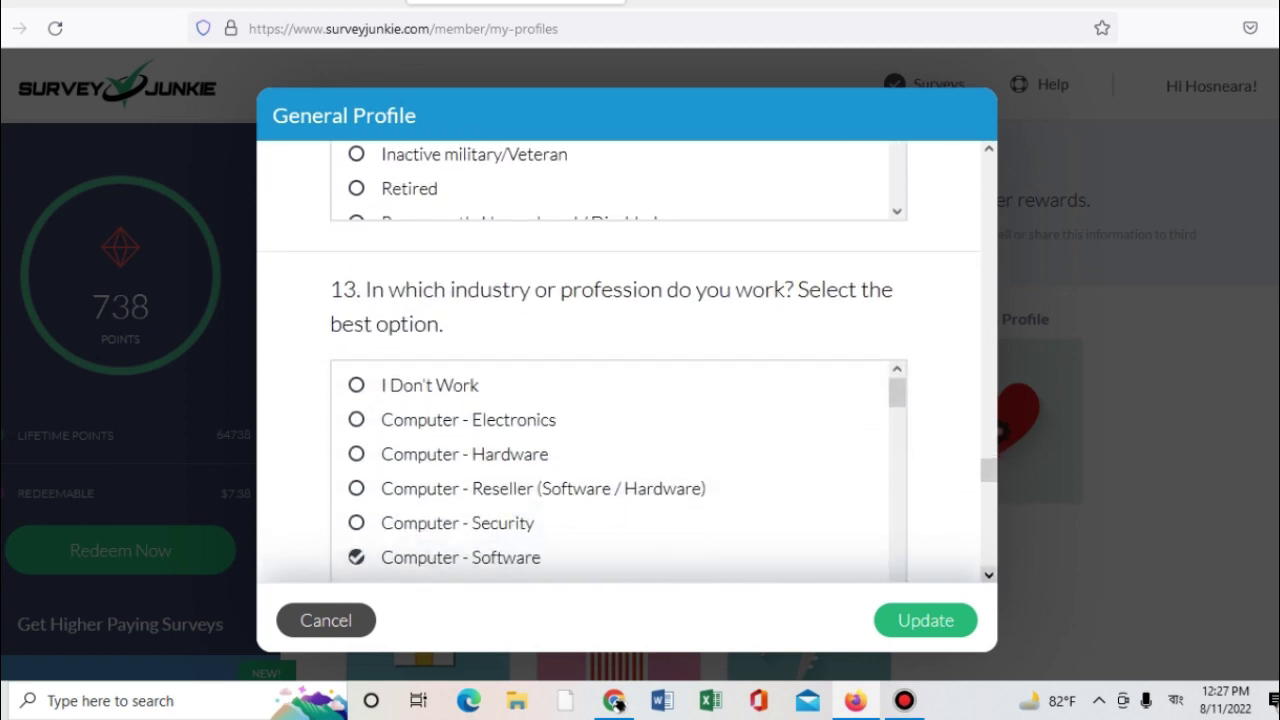
key(Down)
key(Down)
key(Down)
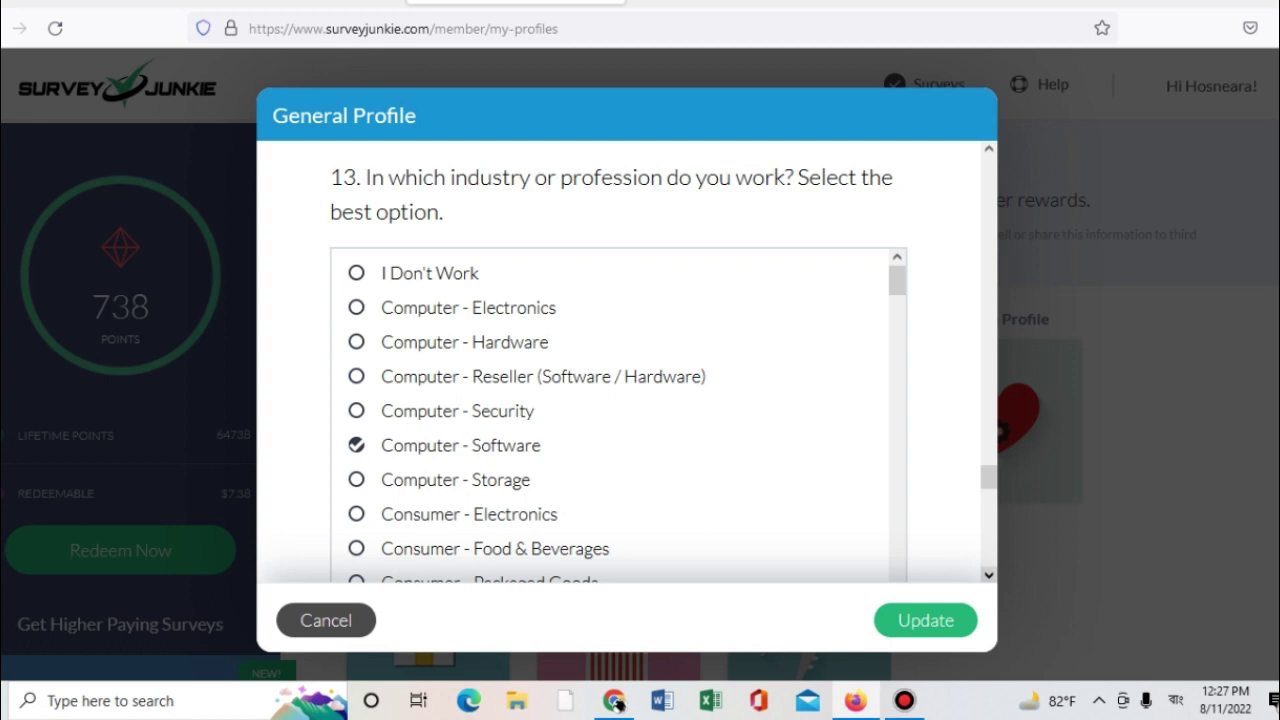
key(Down)
key(Down)
key(Down)
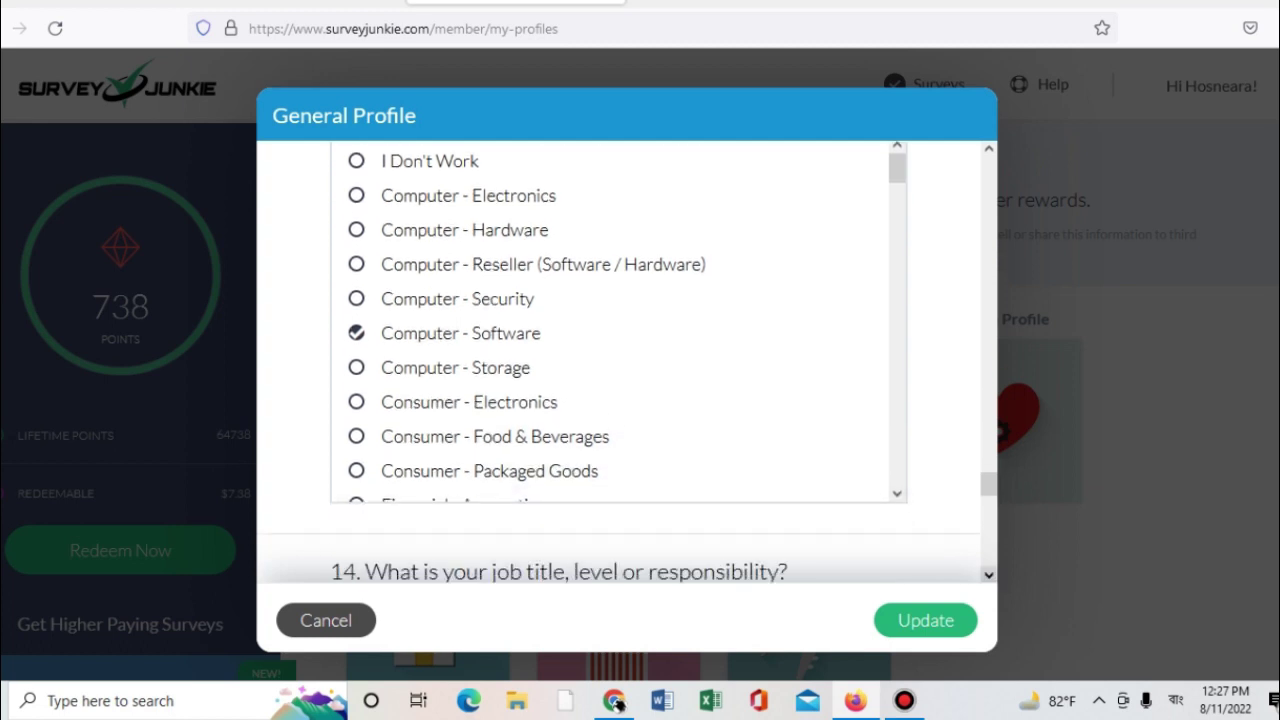
key(Down)
key(Down)
key(Down)
key(Down)
key(Down)
key(Down)
key(Down)
key(Down)
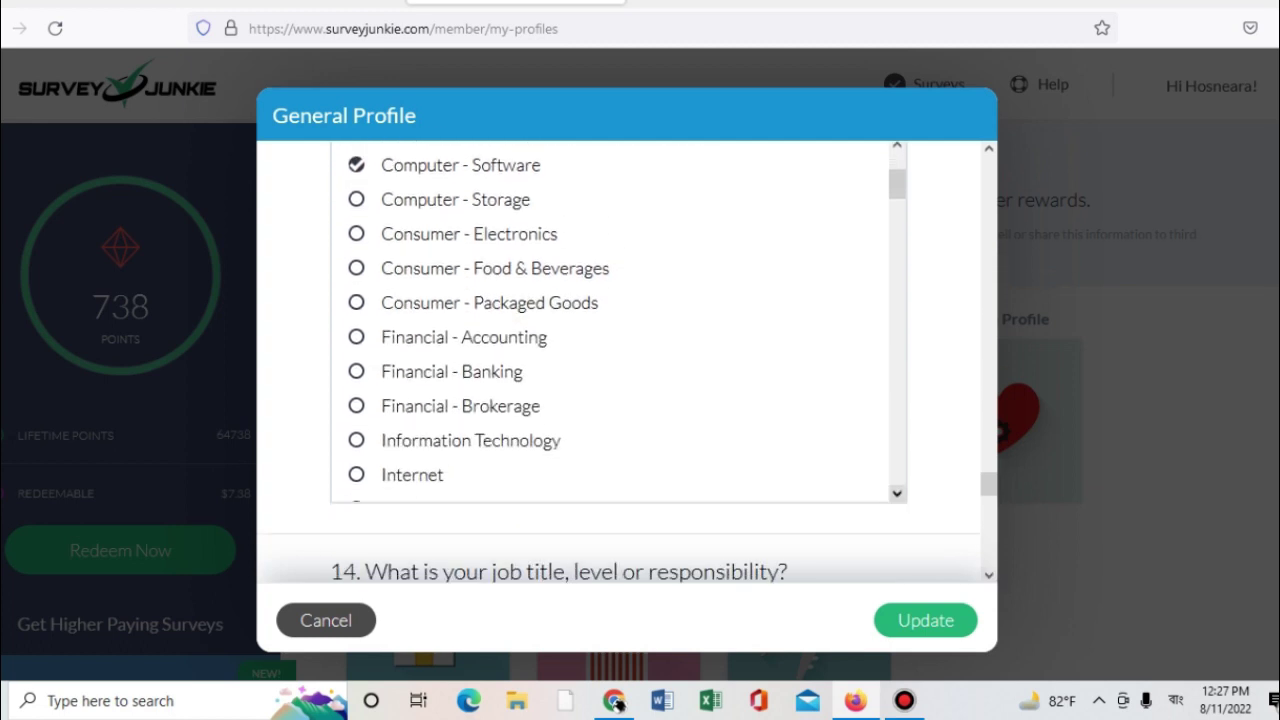
key(Down)
key(Down)
key(Down)
key(Down)
key(Down)
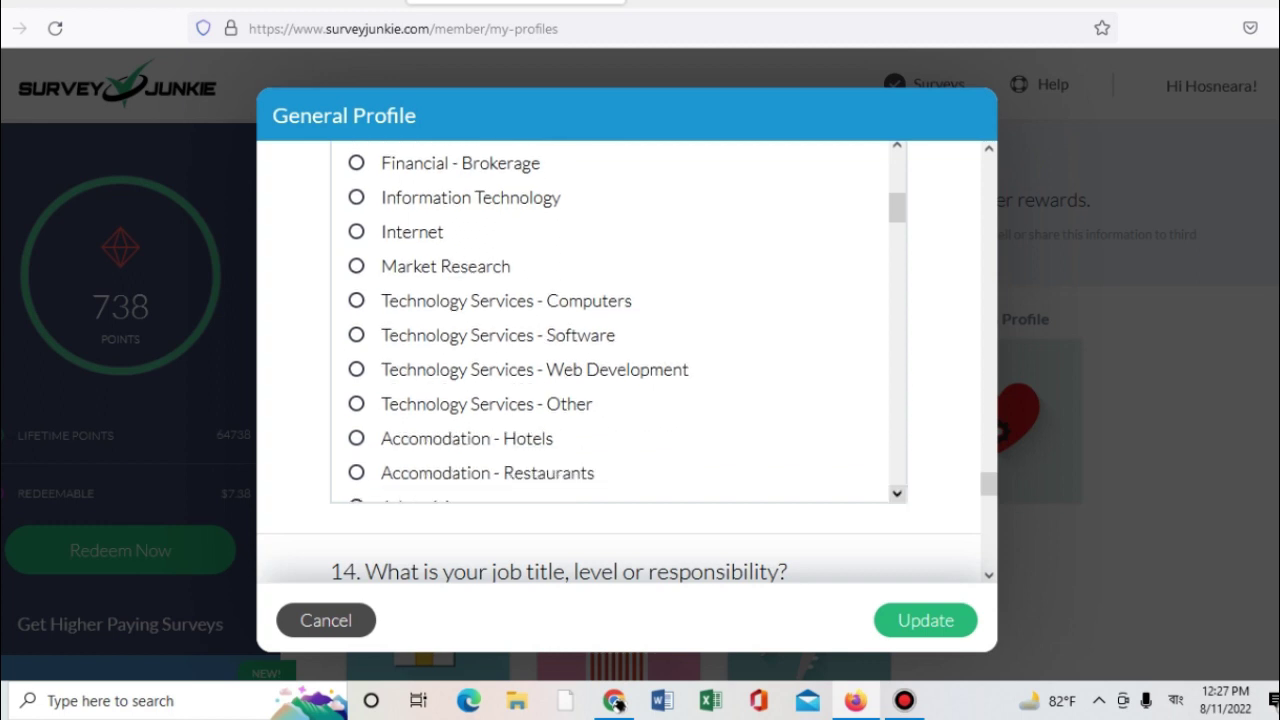
key(Down)
key(Down)
key(Down)
key(Down)
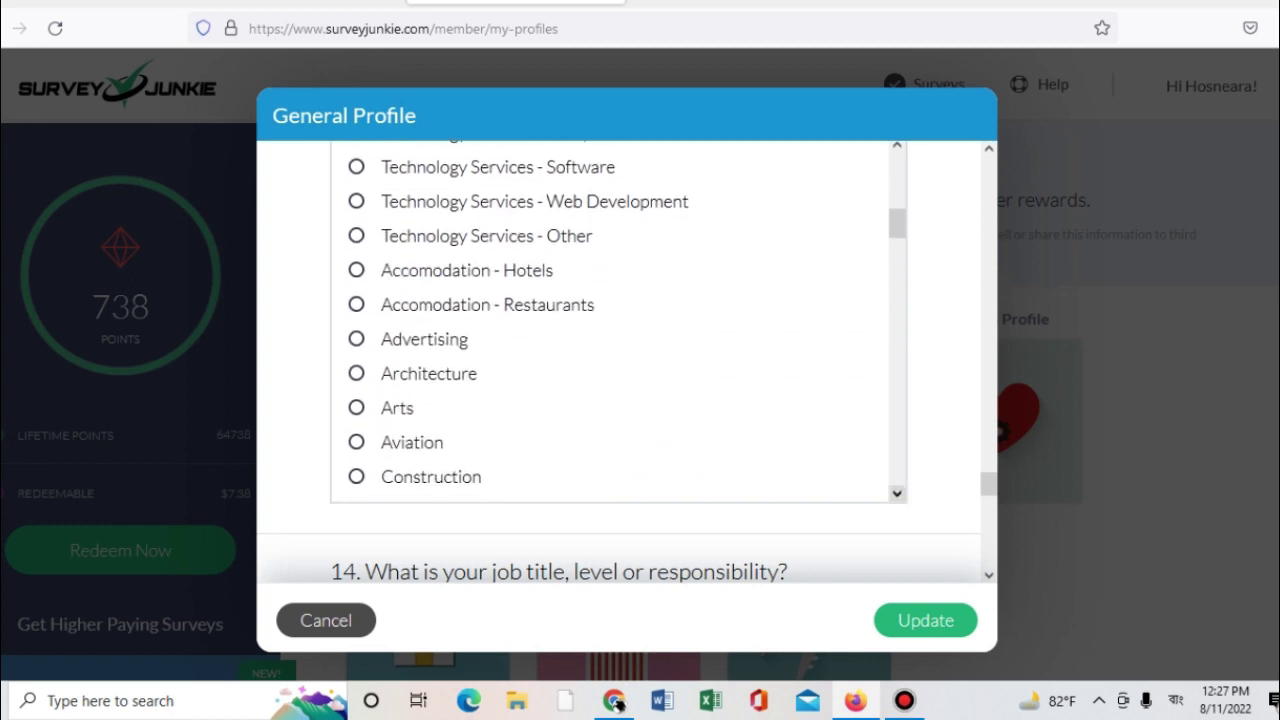
key(Down)
key(Down)
key(Down)
key(Down)
key(Down)
key(Down)
key(Down)
key(Down)
key(Down)
key(Down)
key(Down)
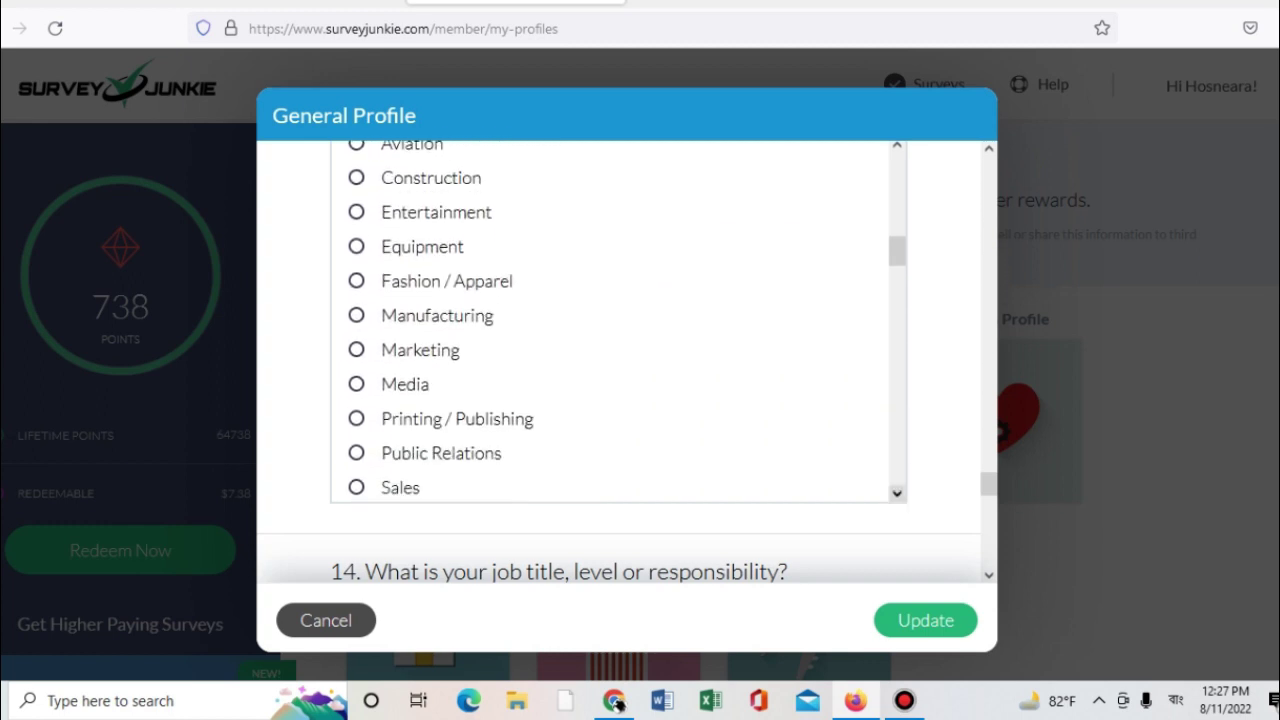
key(Down)
key(Down)
key(Down)
key(Down)
key(Down)
key(Down)
key(Down)
key(Down)
key(Down)
key(Down)
key(Down)
key(Down)
key(Down)
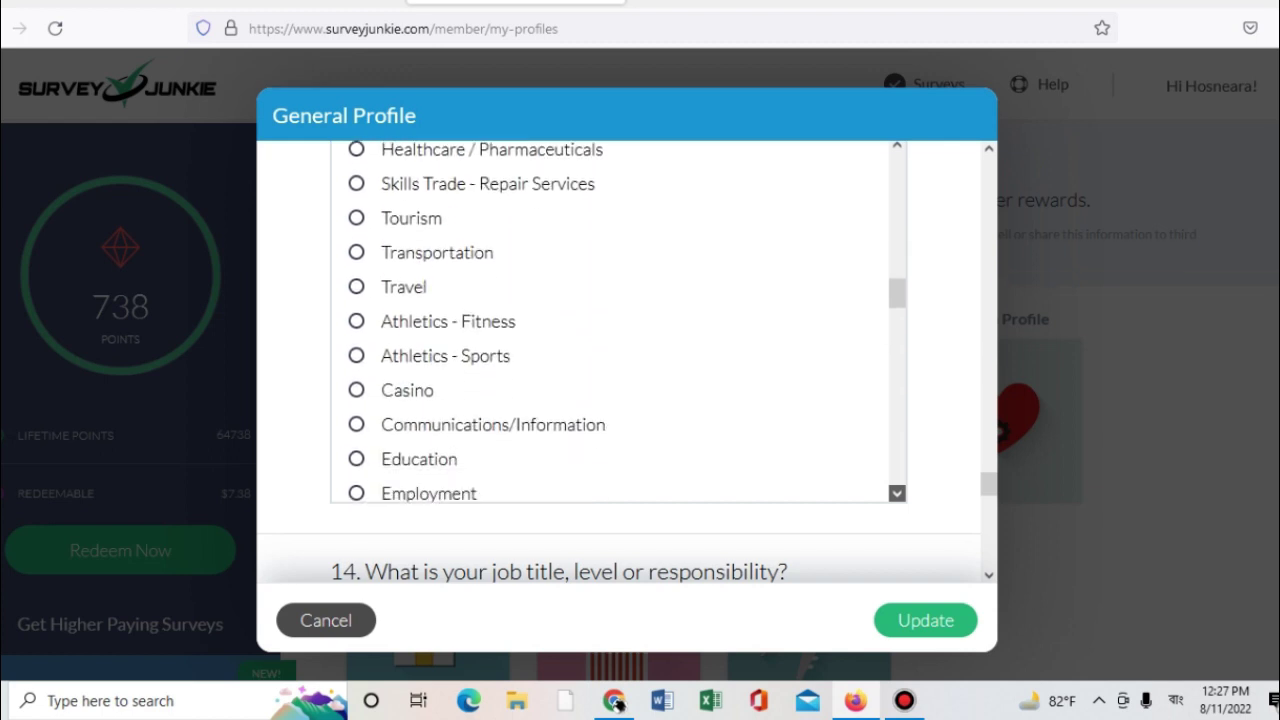
key(Down)
key(Down)
key(Down)
key(Down)
key(Down)
key(Down)
key(Down)
key(Down)
key(Down)
key(Down)
key(Down)
key(Down)
key(Down)
key(Down)
key(Down)
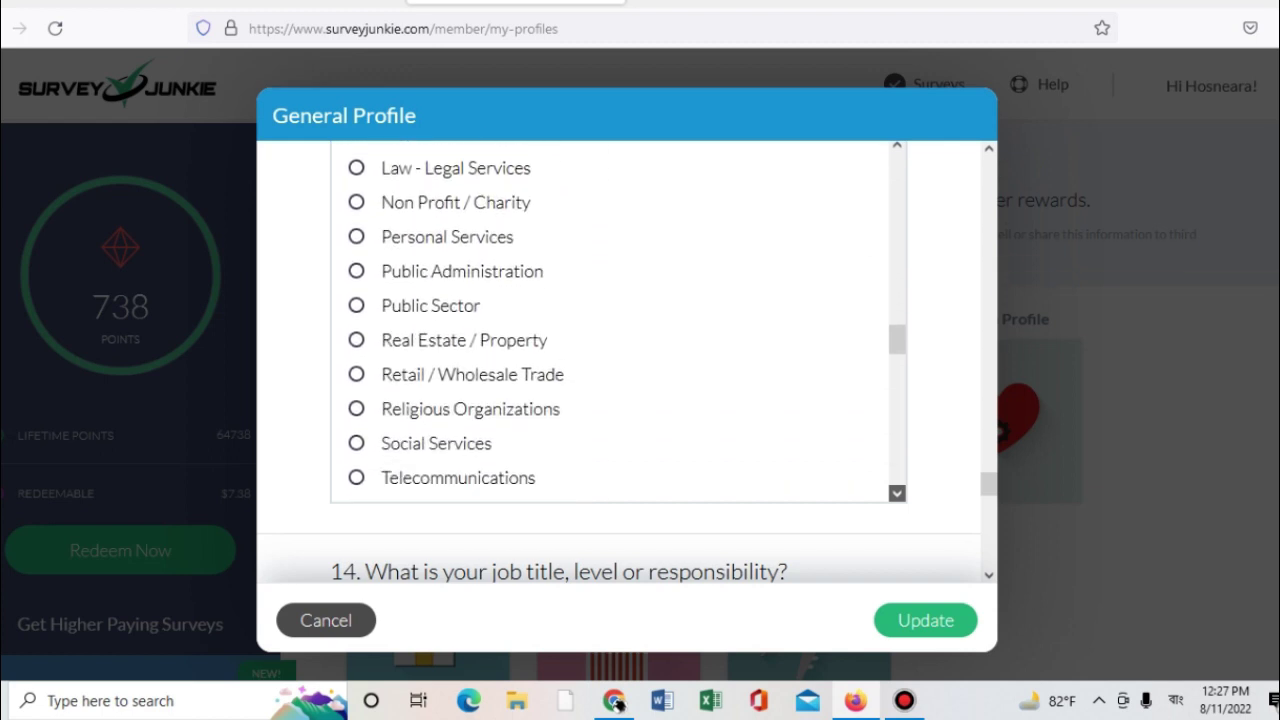
key(Down)
key(Down)
key(Down)
key(Down)
key(Down)
key(Down)
key(Down)
key(Down)
key(Down)
key(Down)
key(Down)
key(Down)
key(Down)
key(Down)
key(Down)
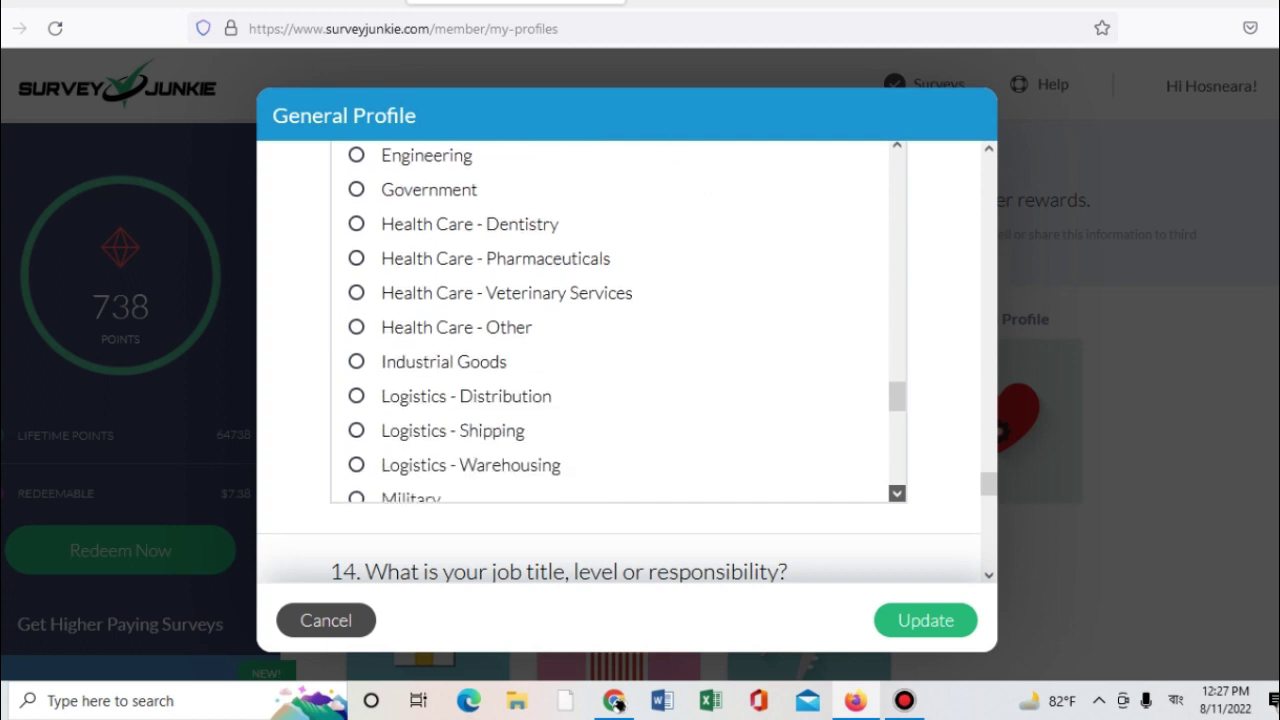
key(Down)
key(Down)
key(Down)
key(Down)
key(Down)
key(Down)
key(Down)
key(Down)
key(Down)
key(Down)
key(Down)
key(Down)
key(Down)
key(Down)
key(Down)
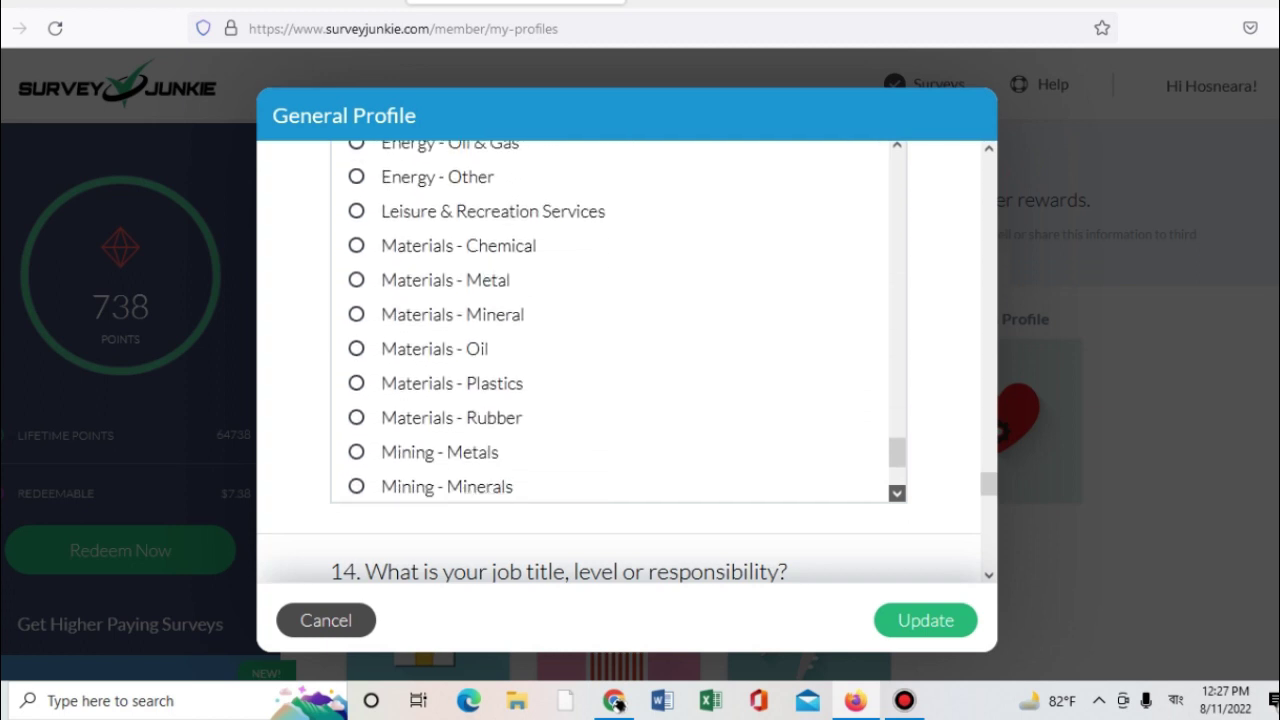
key(Down)
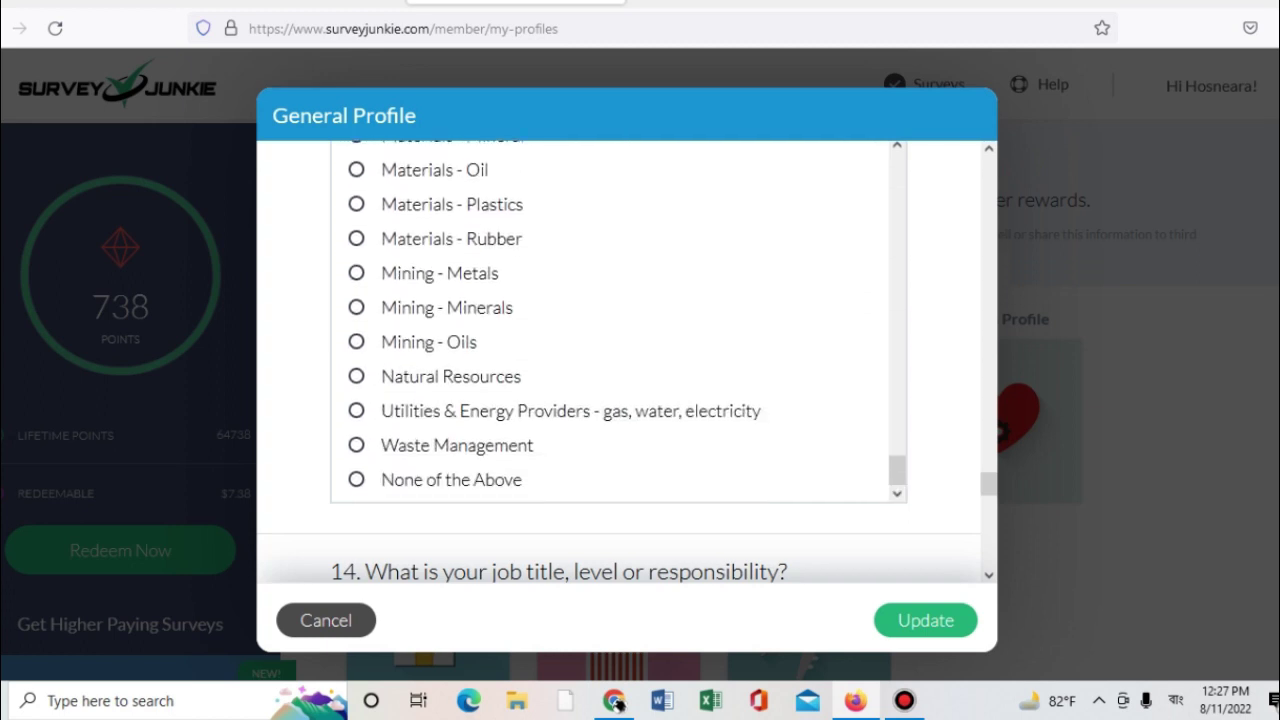
Step: Review the General Profile question on job title, level or responsibility and its answer options
key(Down)
key(Down)
key(Down)
key(Down)
key(Down)
key(Down)
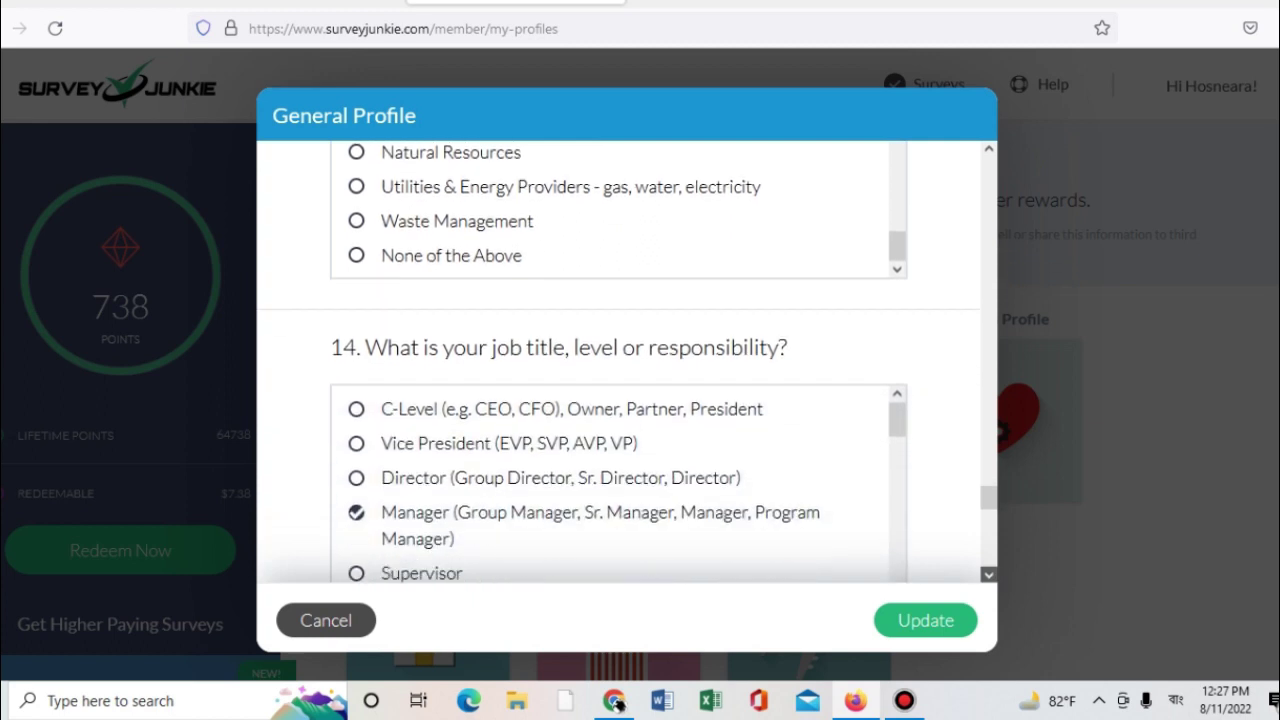
key(Down)
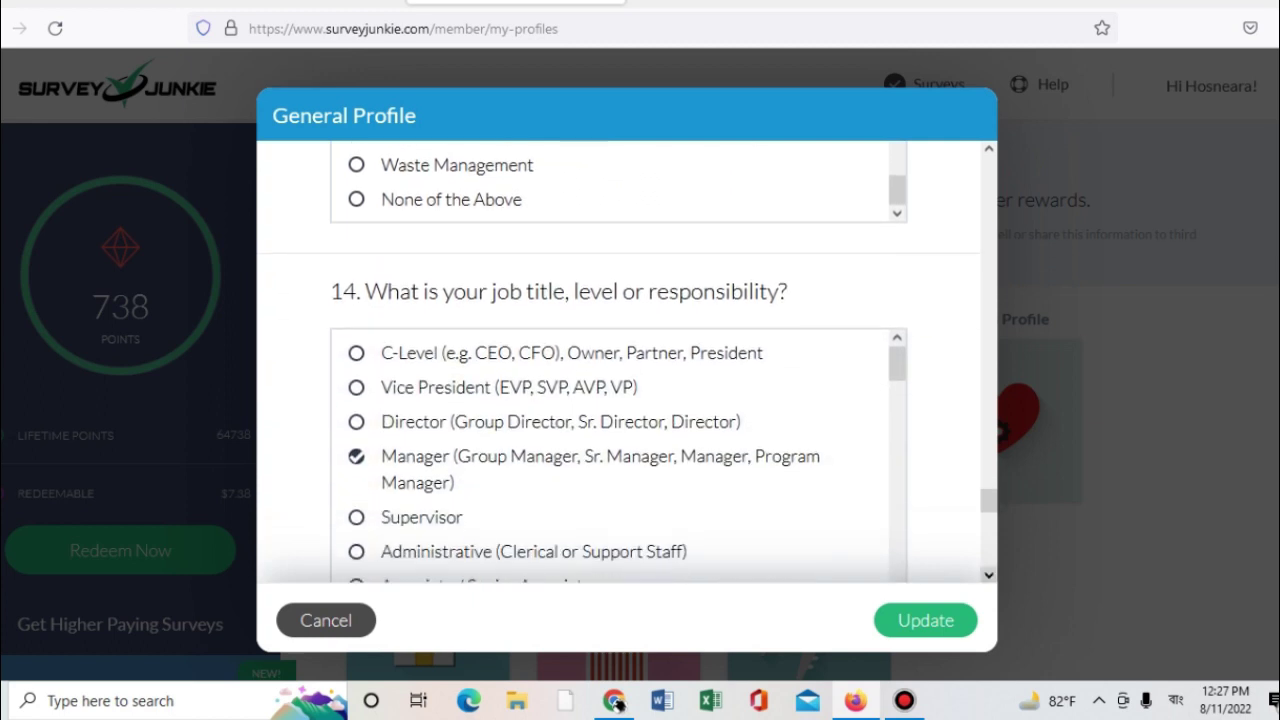
key(Down)
key(Down)
key(Down)
key(Down)
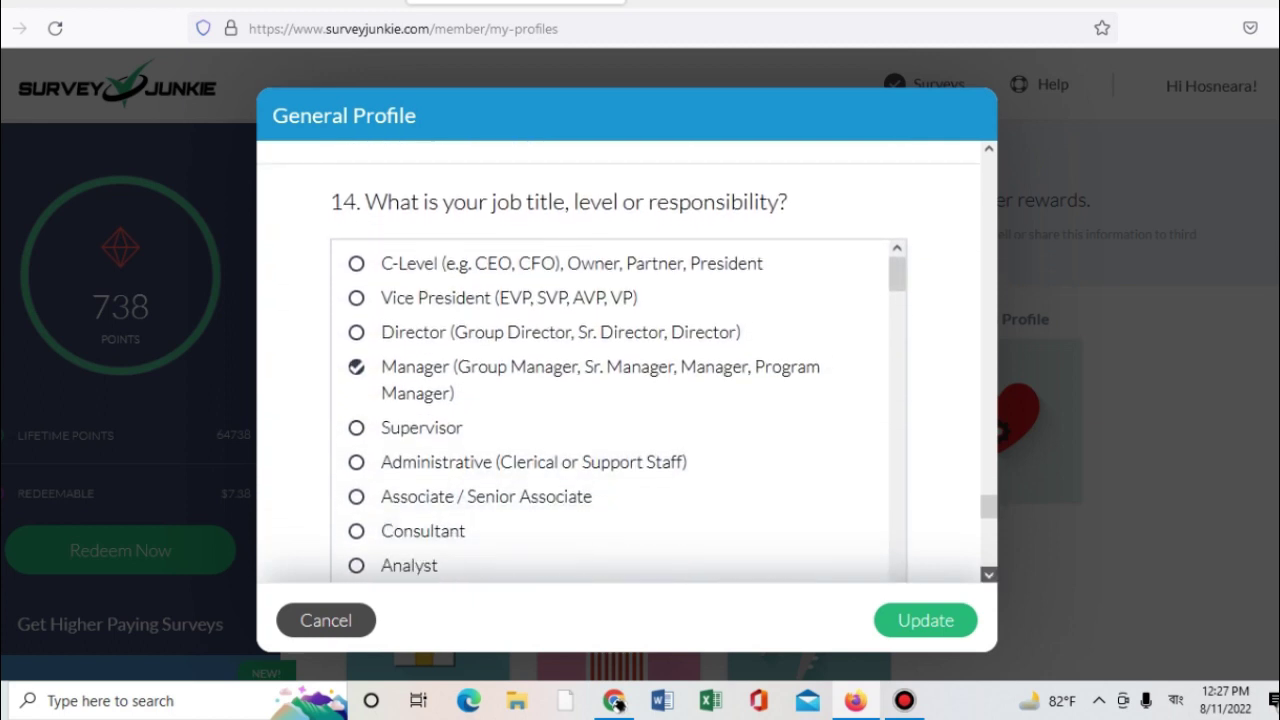
Step: Review the General Profile question on how many employees work at the organization across all locations
key(Down)
key(Down)
key(Down)
key(Down)
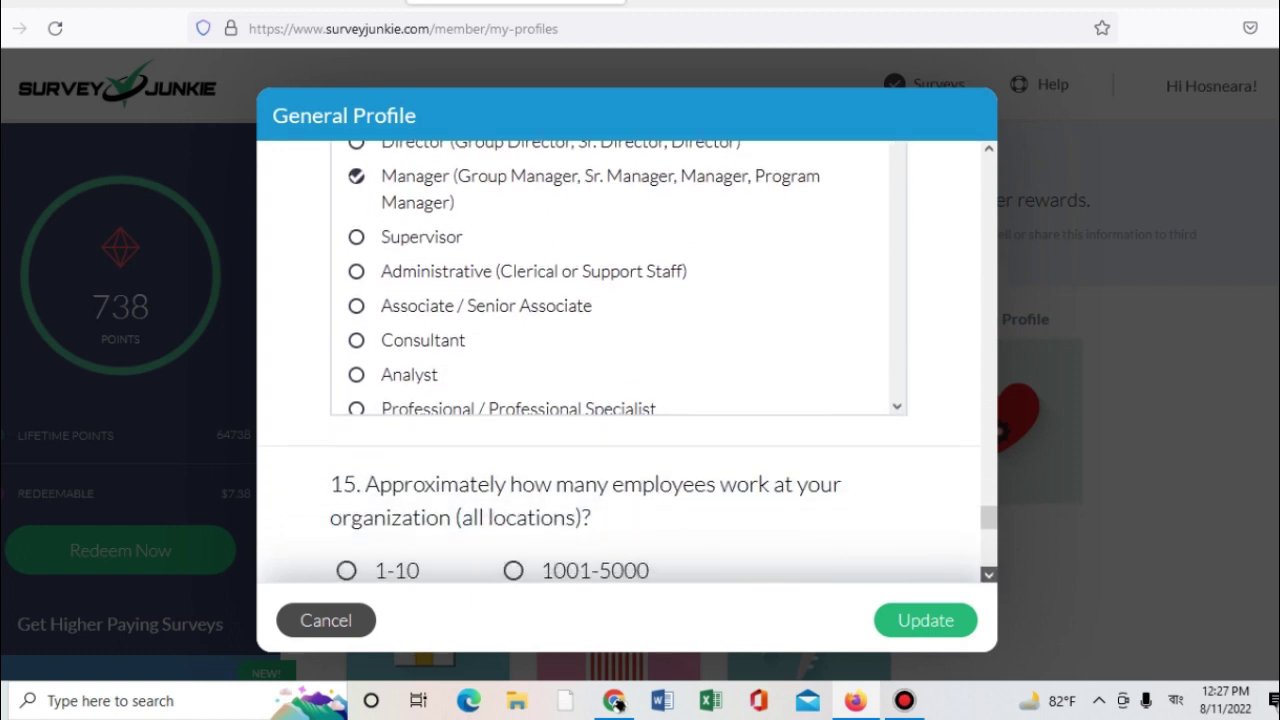
key(Down)
key(Down)
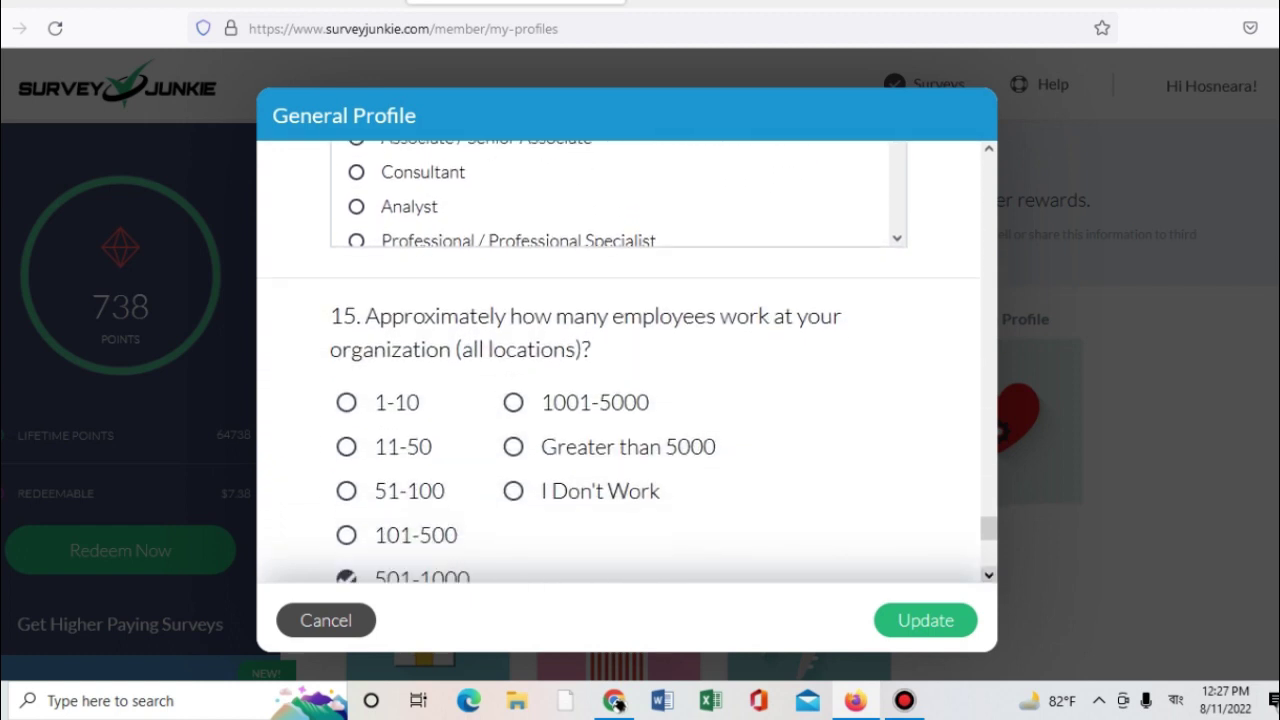
key(Down)
key(Down)
key(Down)
key(Down)
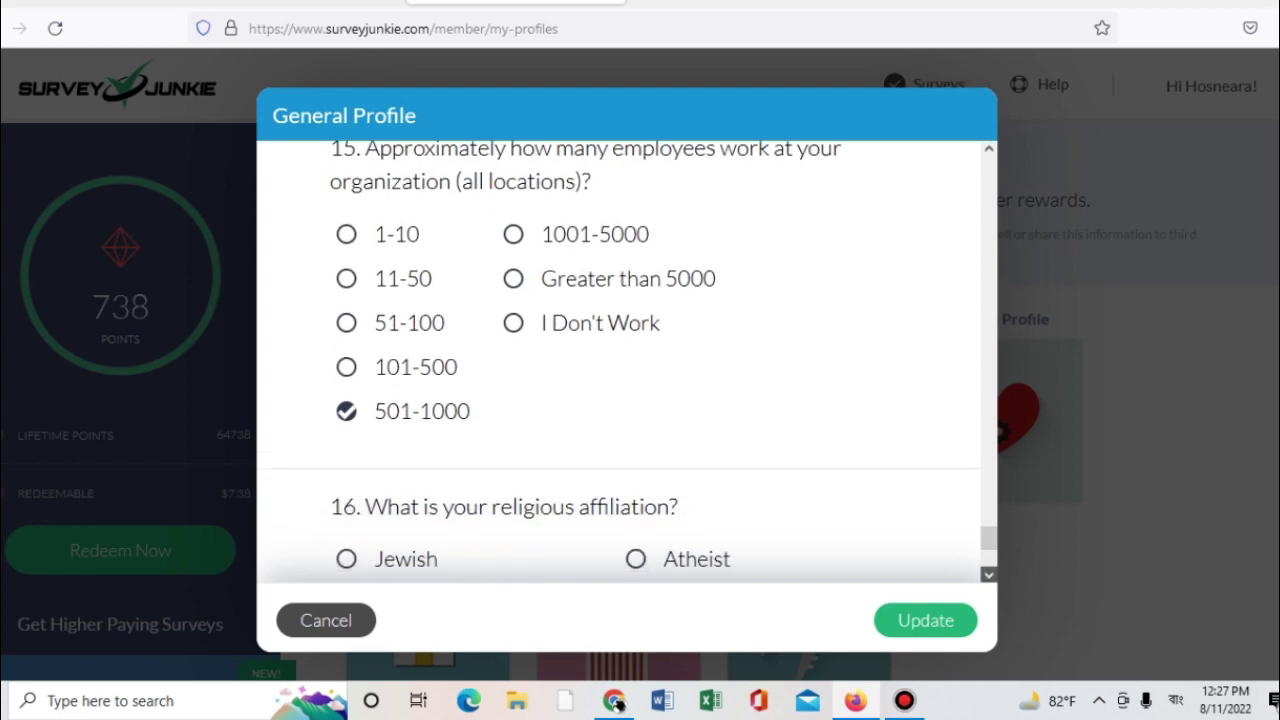
Step: Review the General Profile question on religious affiliation, and close the profile without updating it
key(Down)
key(Down)
key(Down)
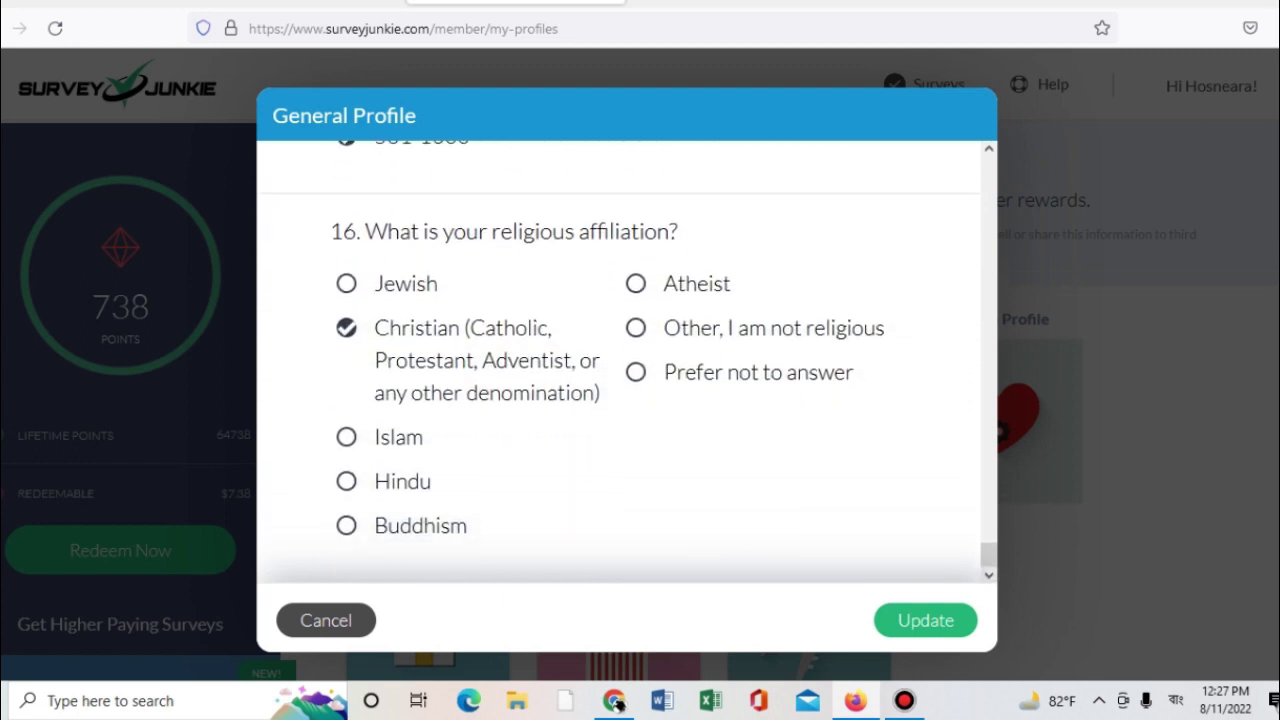
click(326, 620)
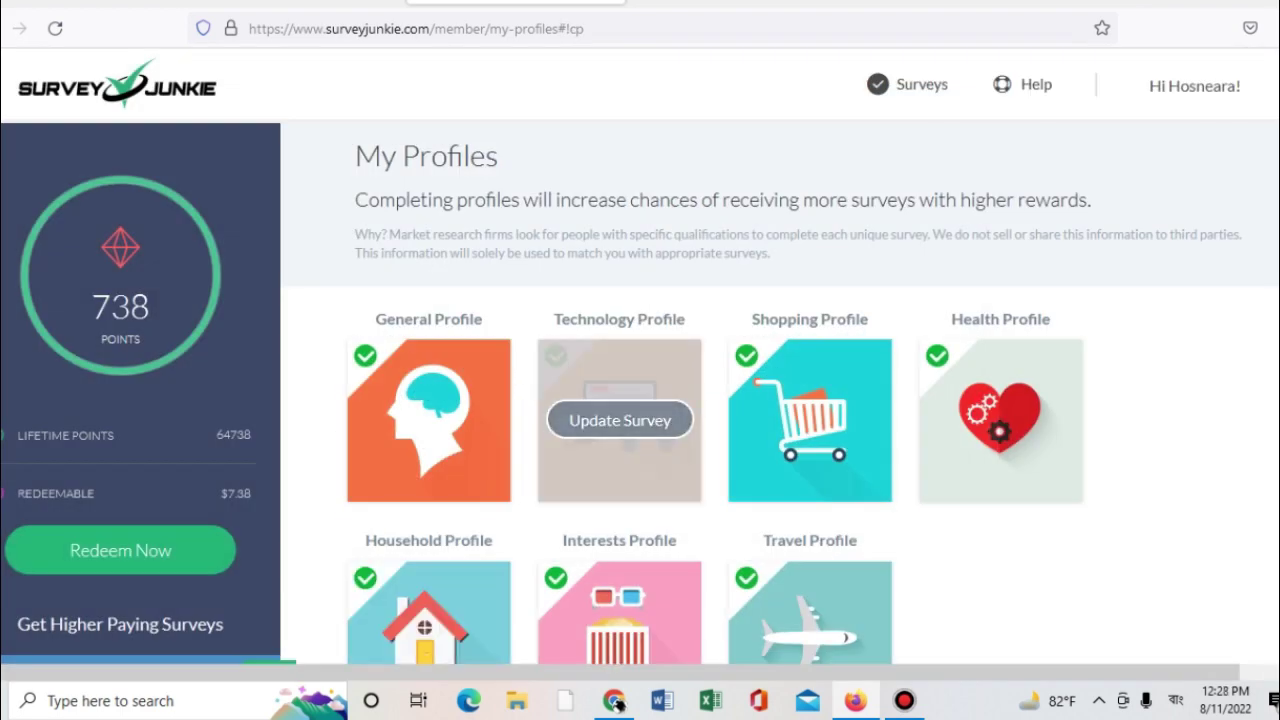
Step: Open the Technology Profile and review its opening questions on smartphone use, personal mobile service provider and phone brand
click(620, 420)
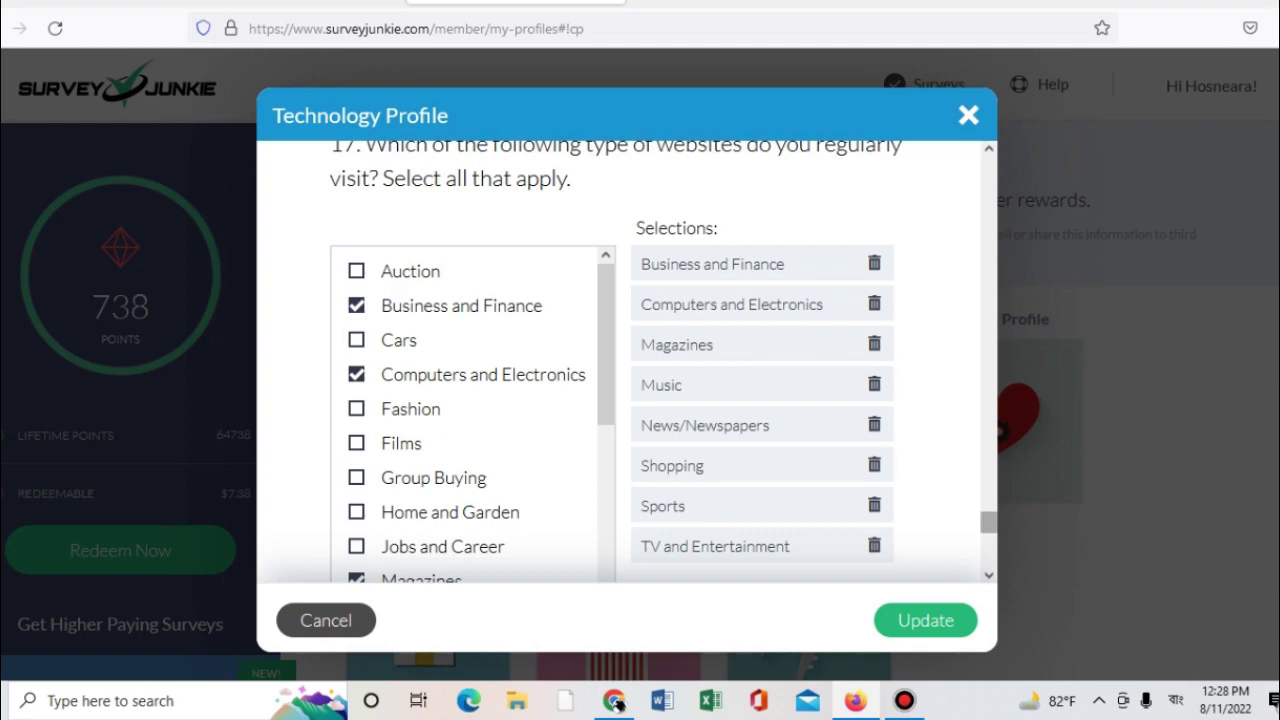
drag(988, 522, 988, 169)
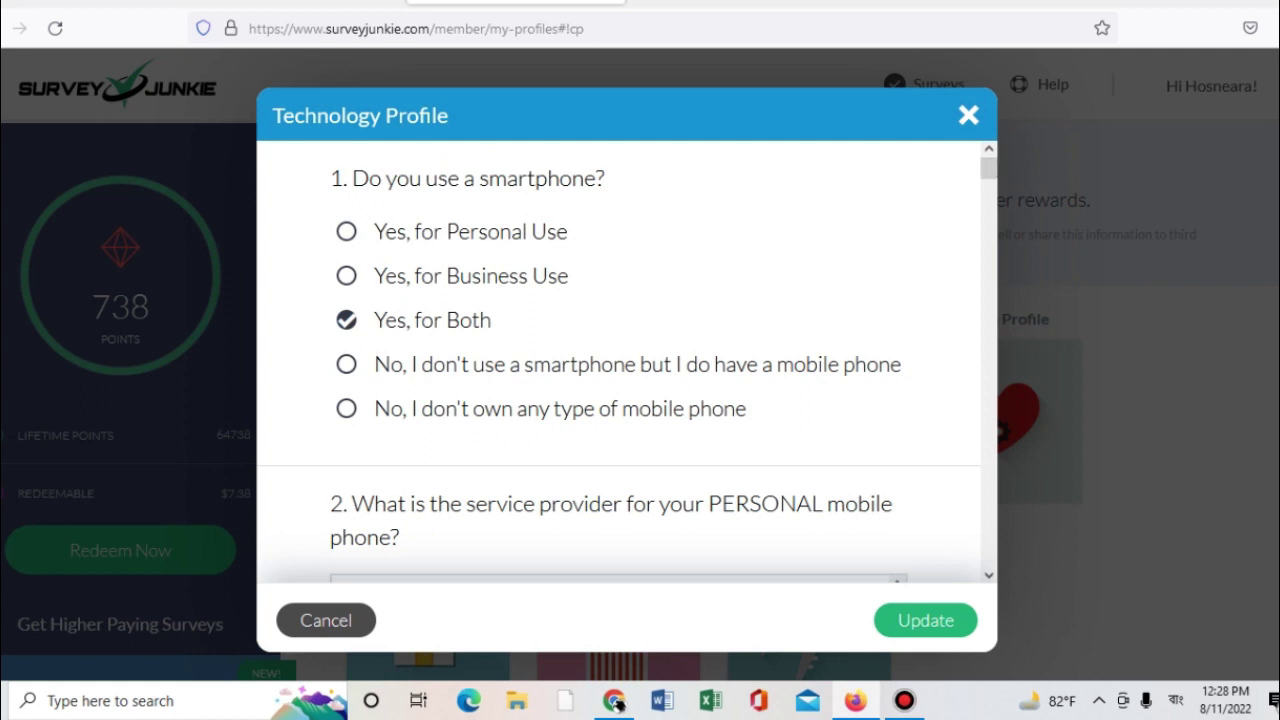
scroll(619, 361, down, 4)
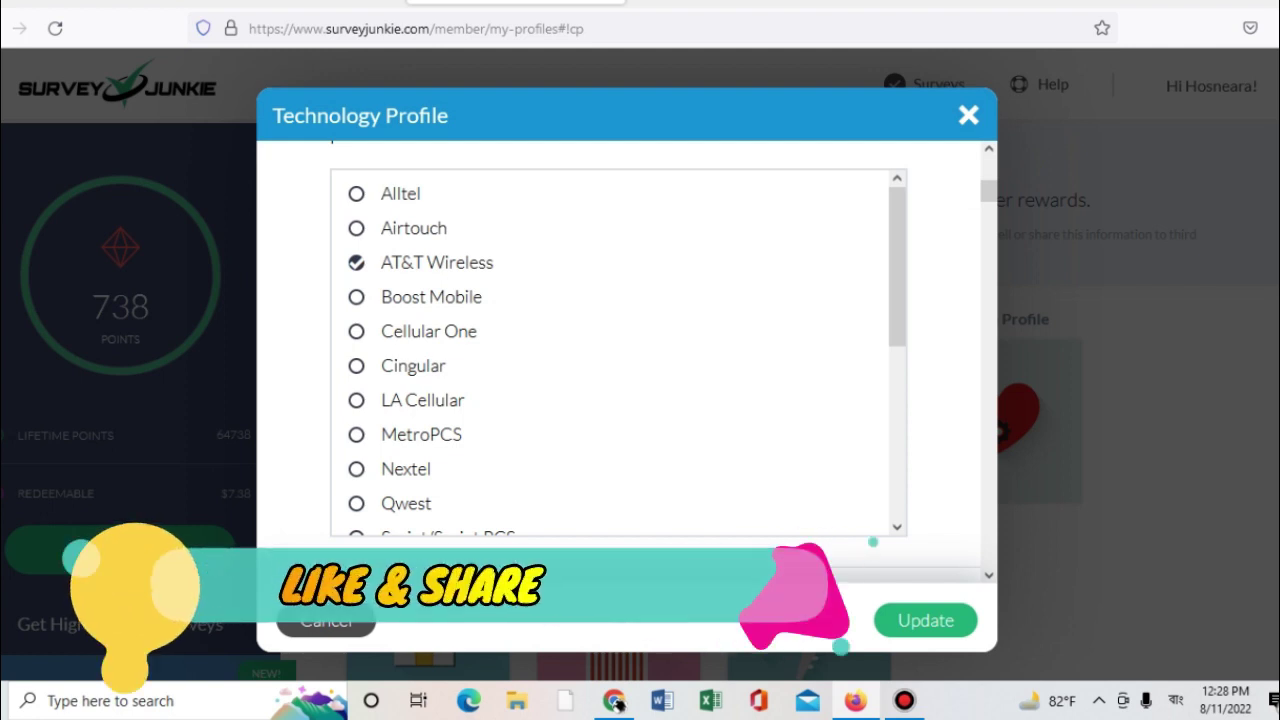
scroll(619, 361, down, 3)
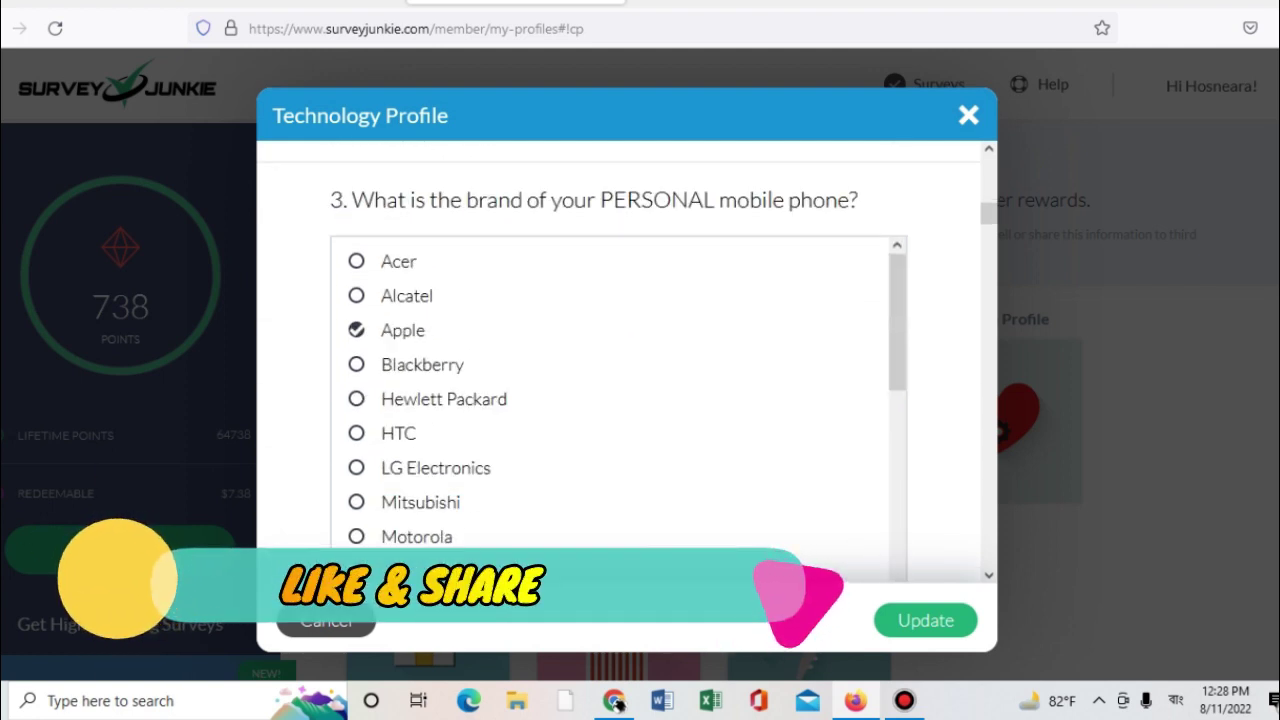
scroll(619, 361, up, 4)
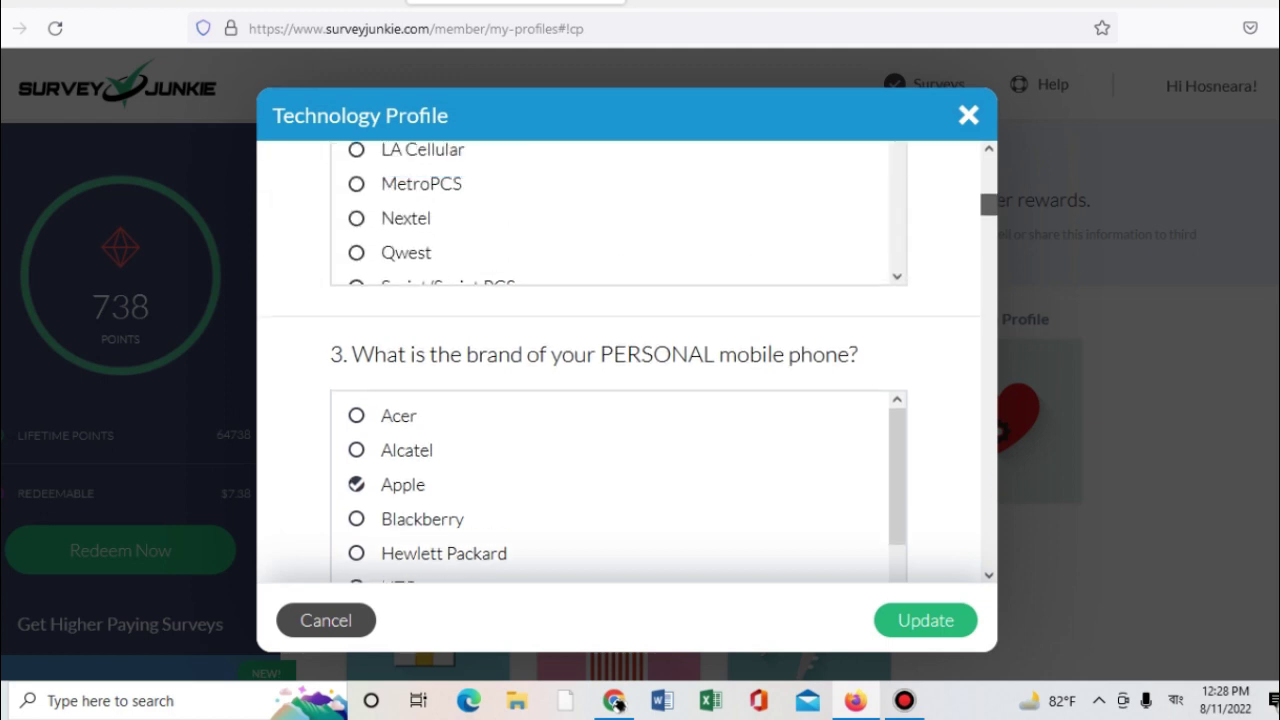
Step: Review the Technology Profile questions on home Internet connection type and usual places of Internet access
drag(989, 190, 989, 298)
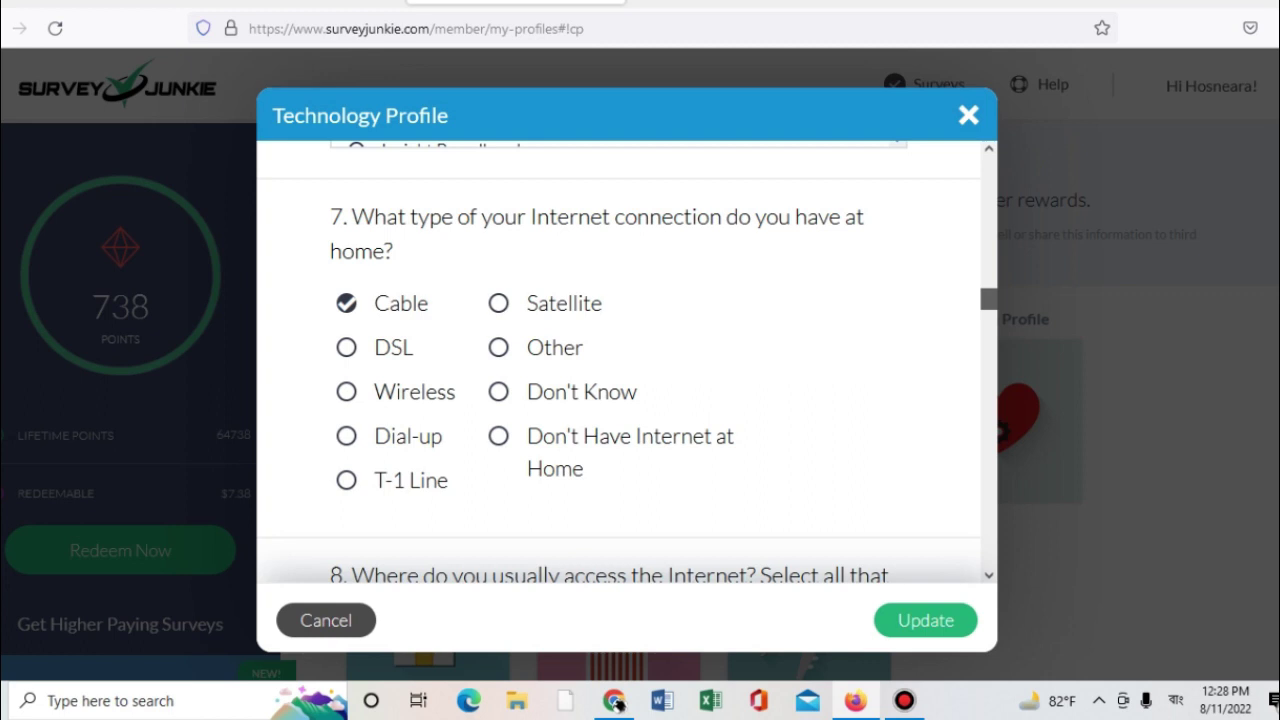
scroll(627, 360, down, 2)
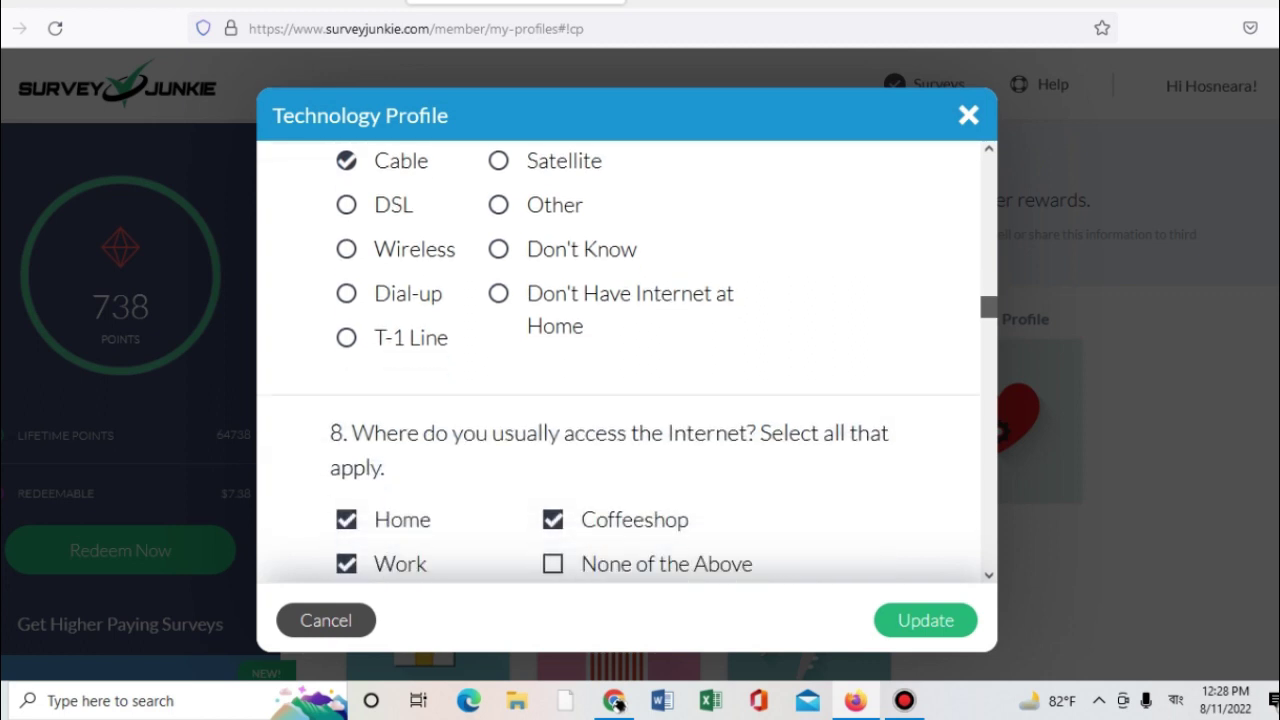
scroll(627, 360, down, 2)
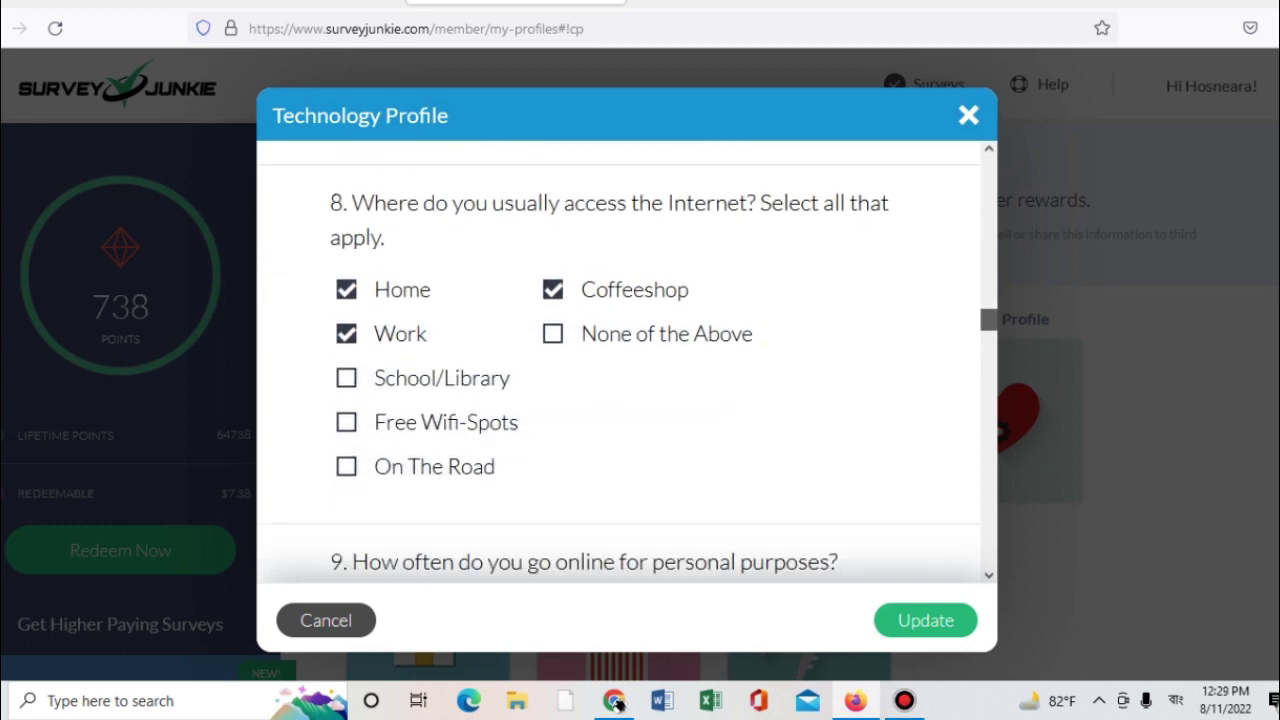
Step: Review the Technology Profile questions on how often one goes online for personal and for business purposes
scroll(627, 360, down, 3)
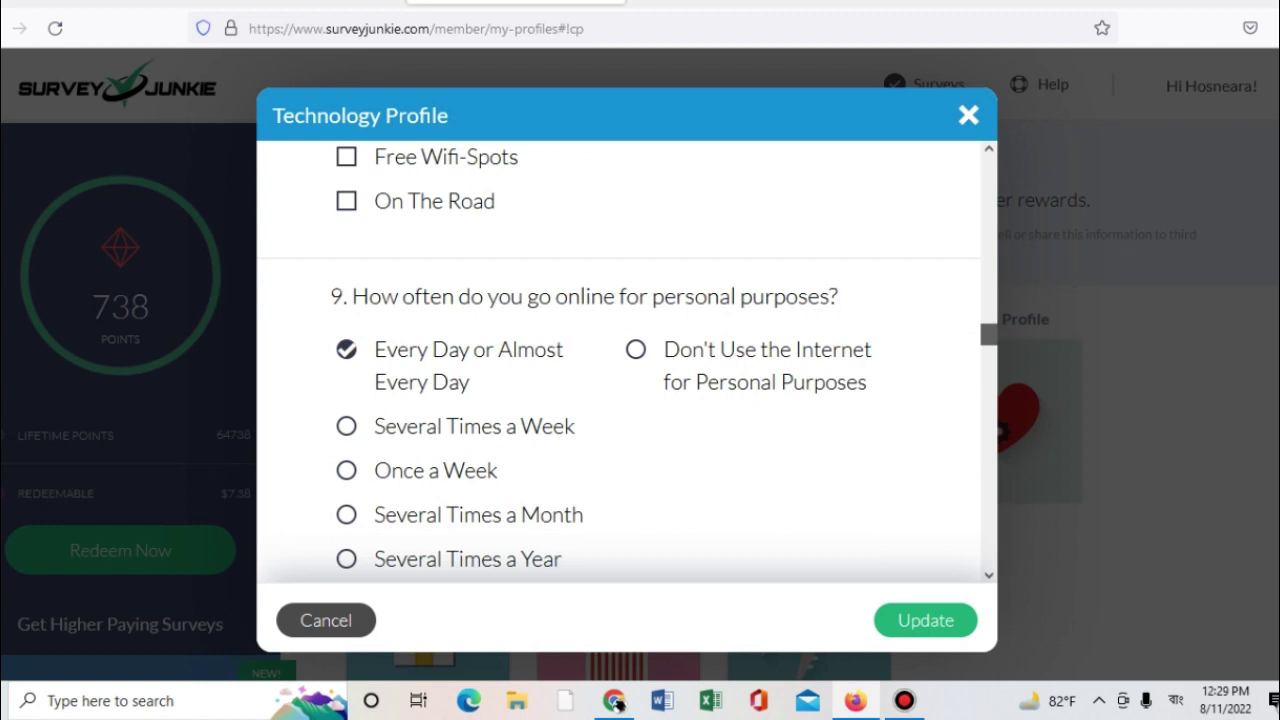
scroll(627, 360, down, 3)
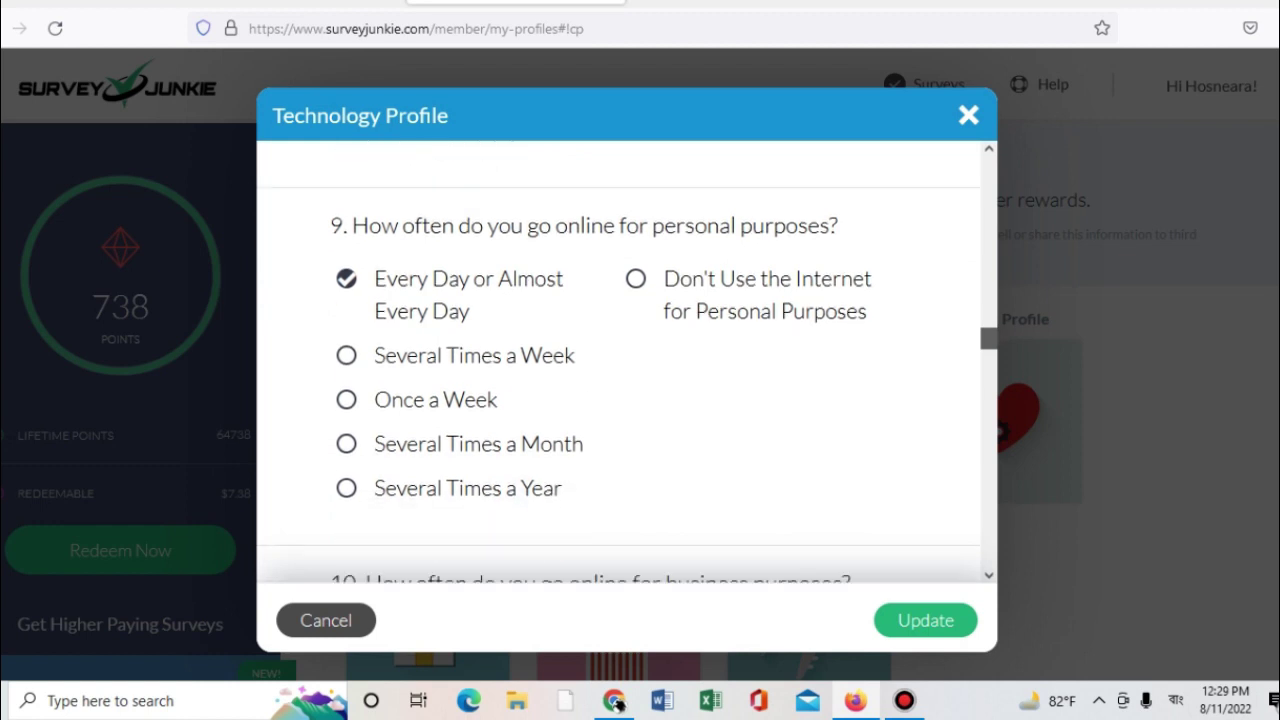
scroll(627, 360, down, 1)
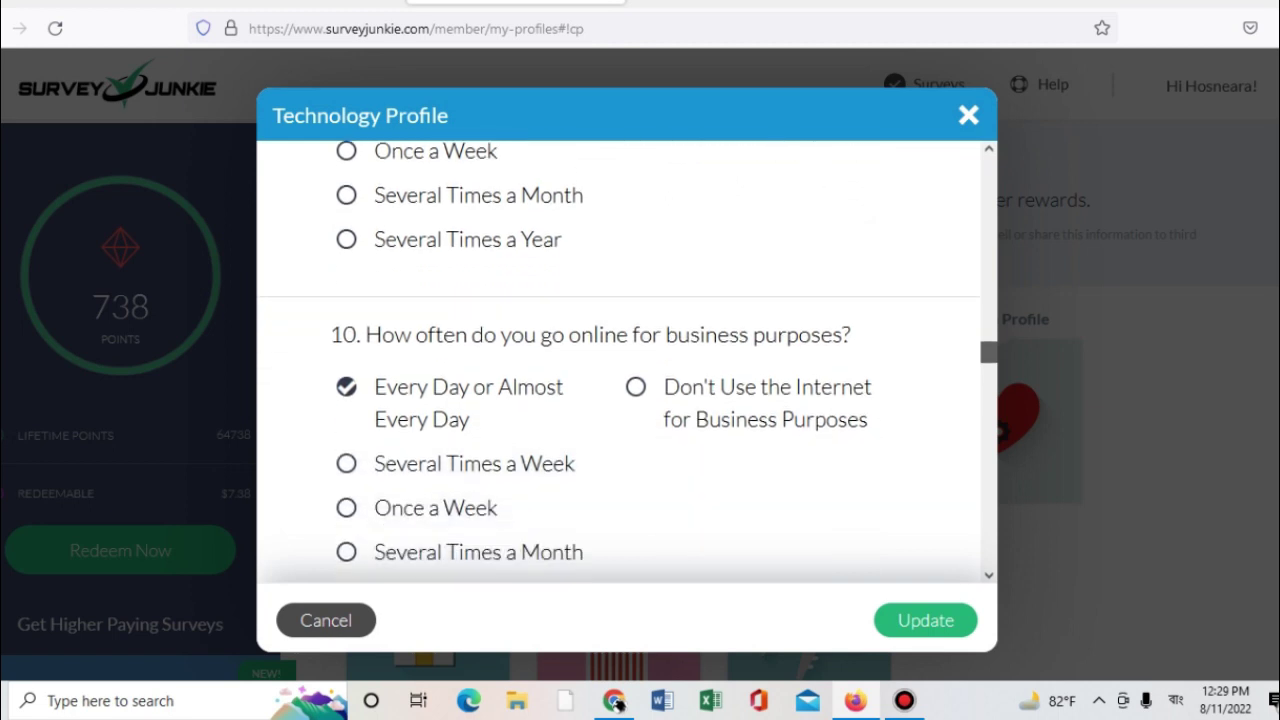
scroll(627, 360, down, 3)
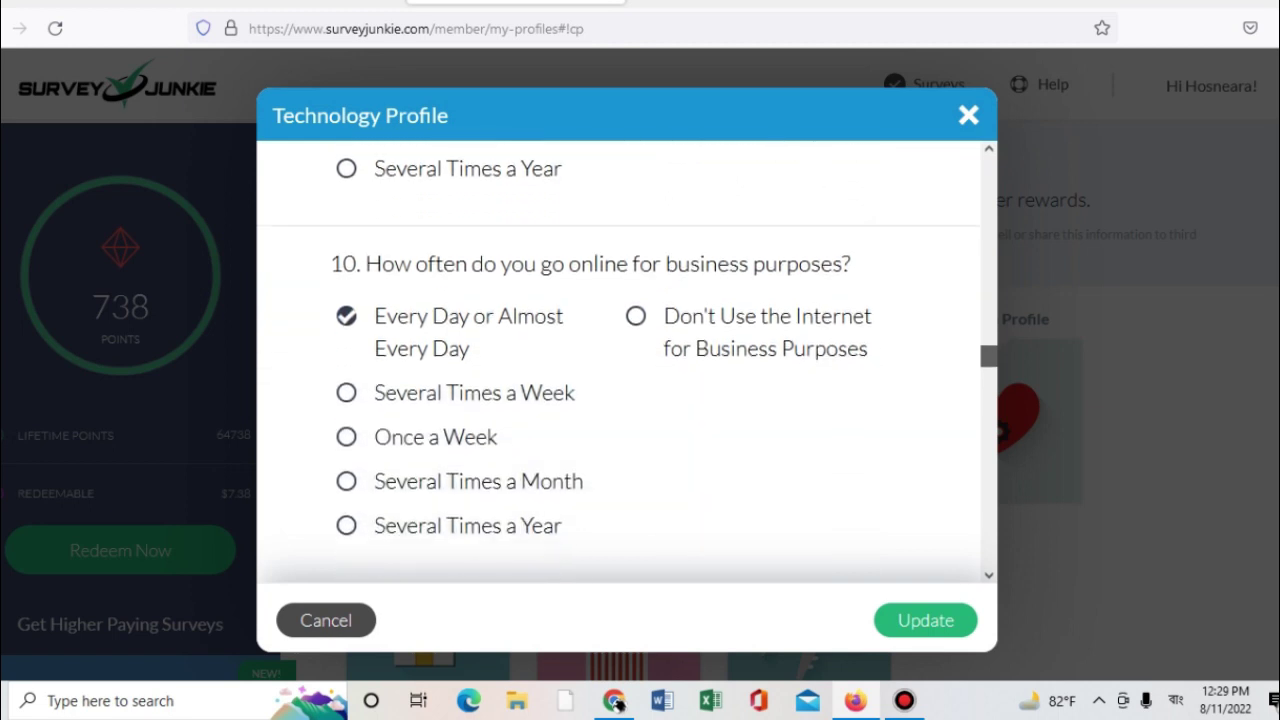
Step: Review the Technology Profile questions on online shopping in the past 12 months, including the full list of selected purchases and bookings
scroll(627, 360, down, 1)
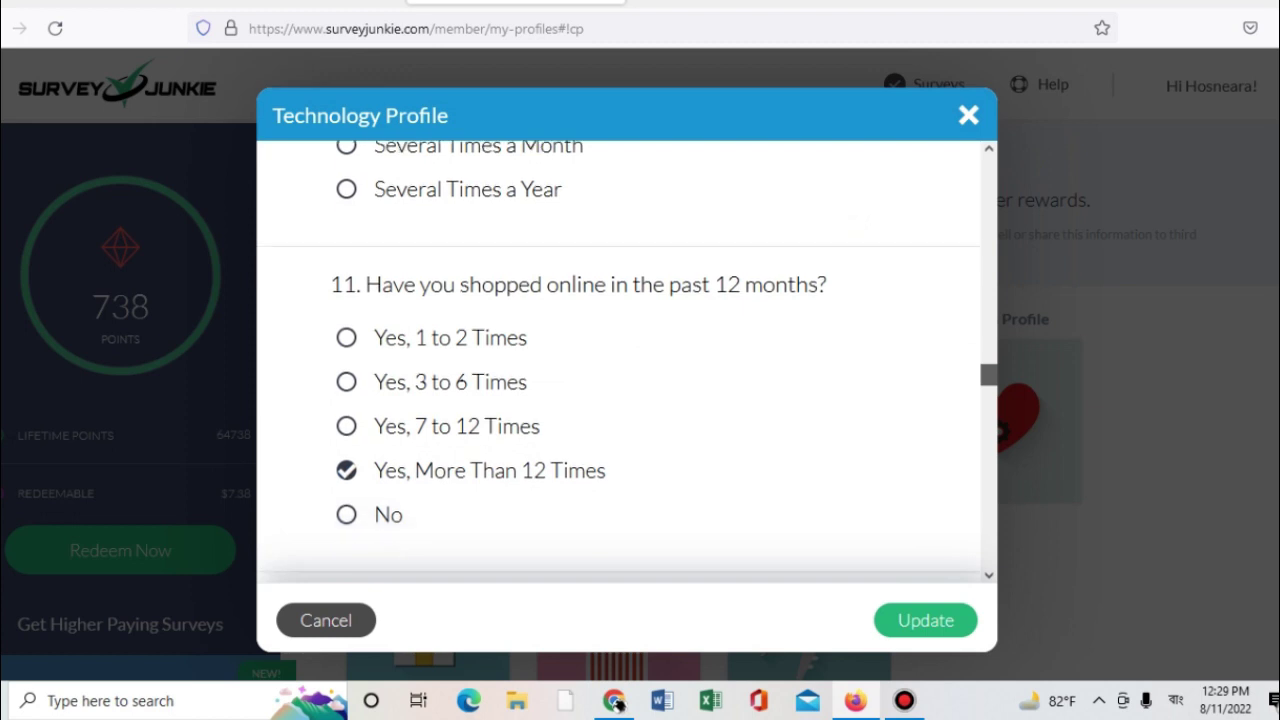
scroll(627, 360, down, 3)
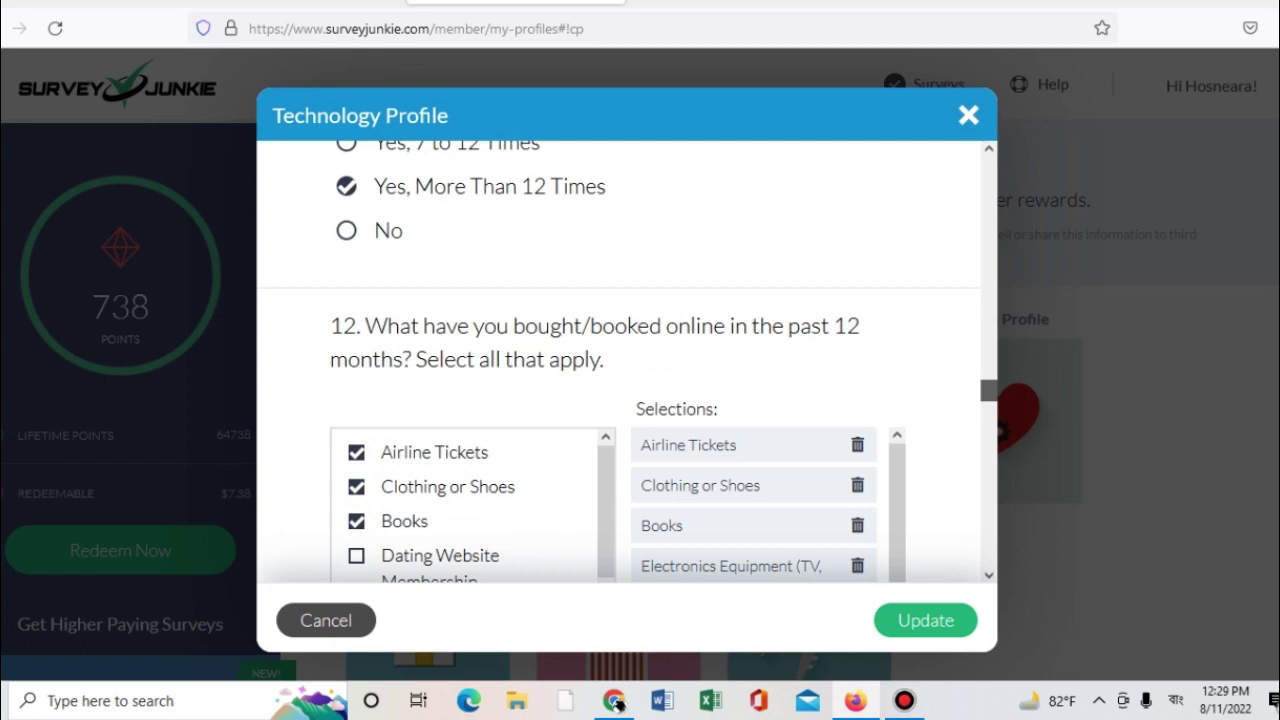
drag(989, 390, 989, 394)
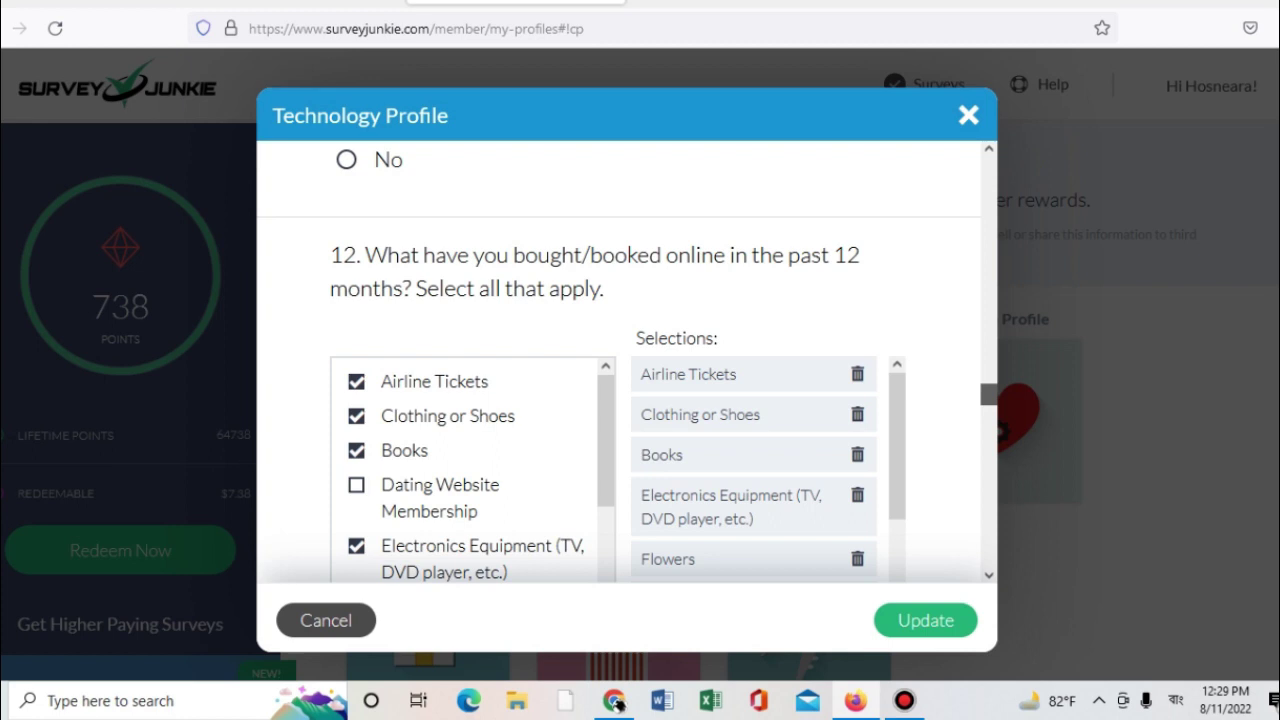
drag(989, 394, 989, 396)
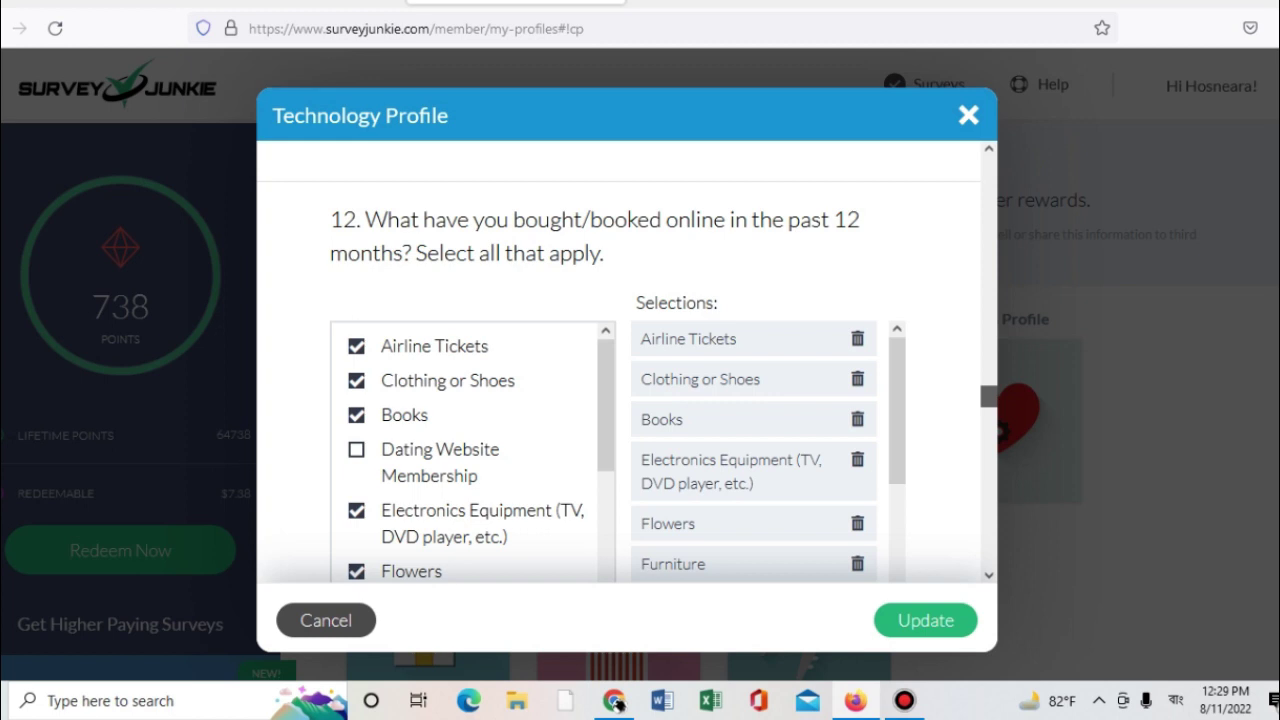
drag(989, 396, 989, 399)
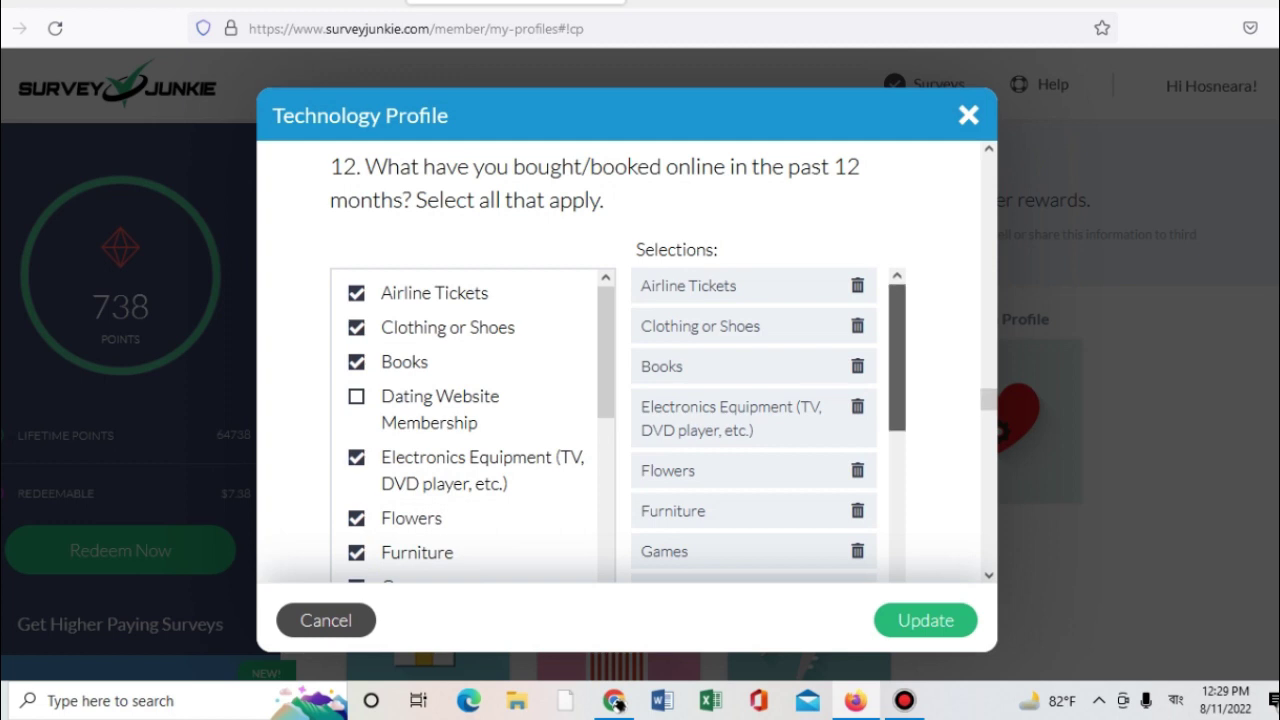
drag(897, 357, 897, 365)
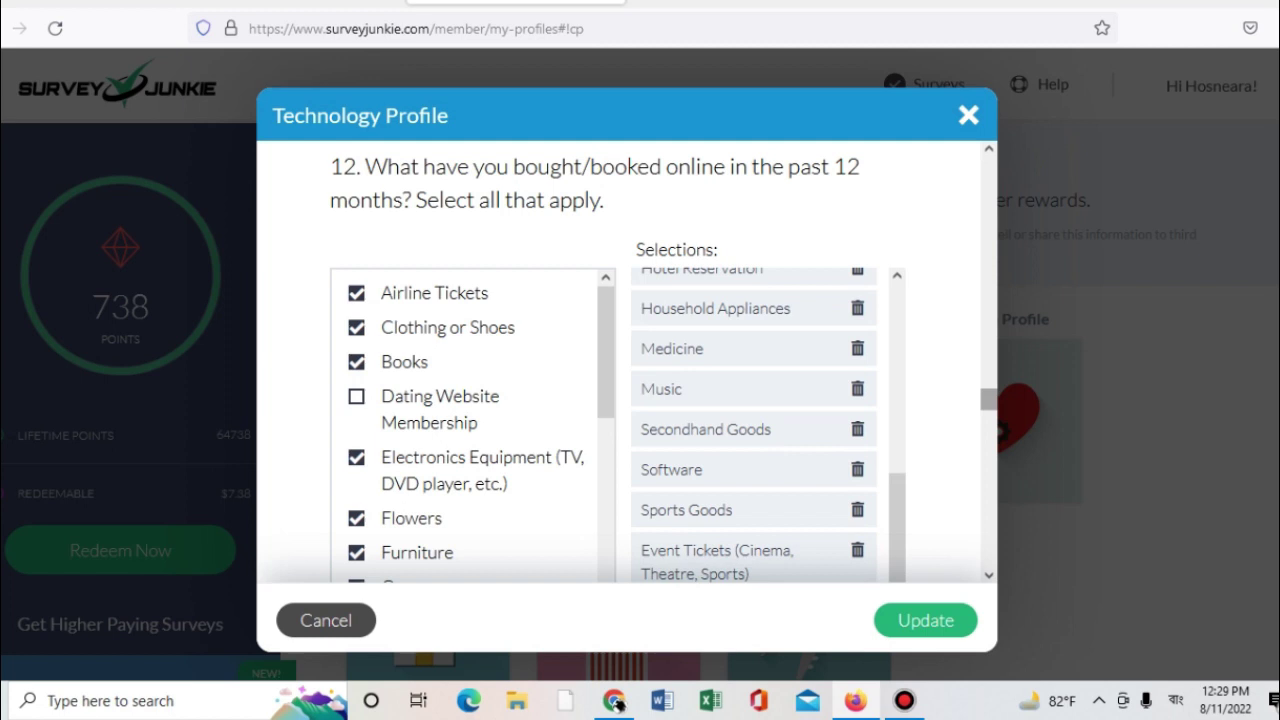
Step: Review the Technology Profile questions on social network memberships and on playing PC or video games online
drag(988, 399, 988, 429)
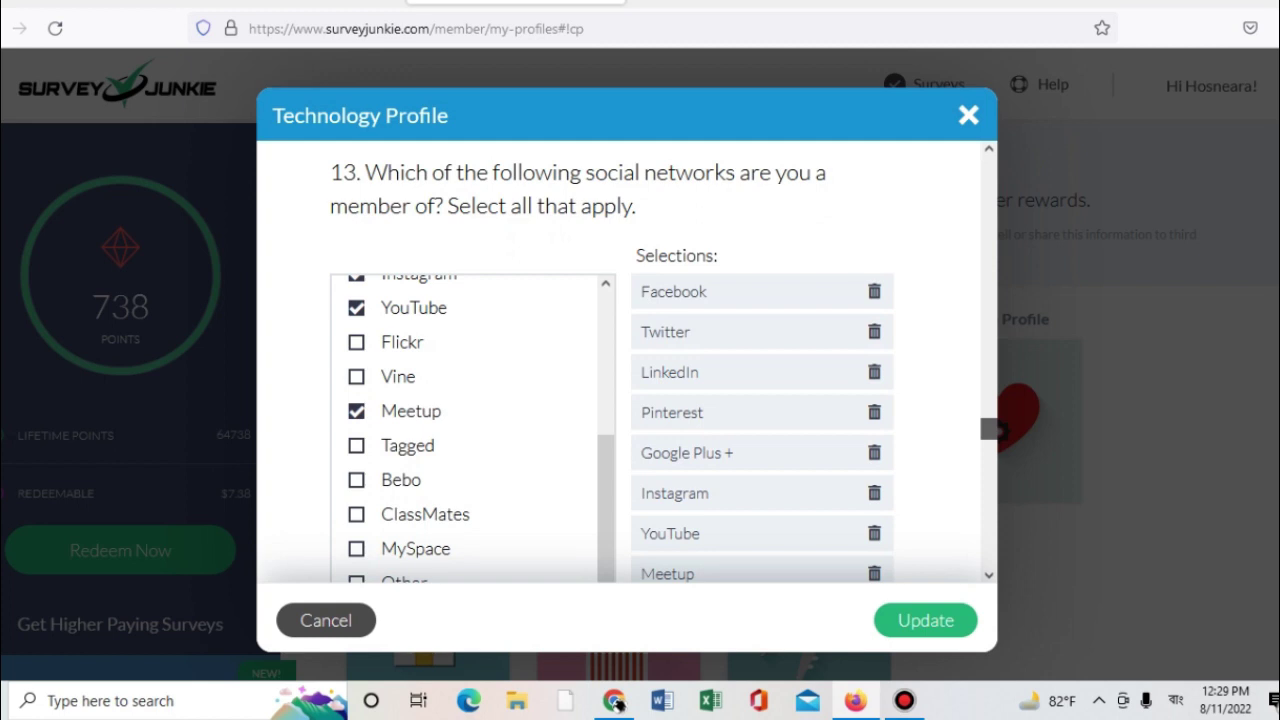
drag(989, 429, 989, 434)
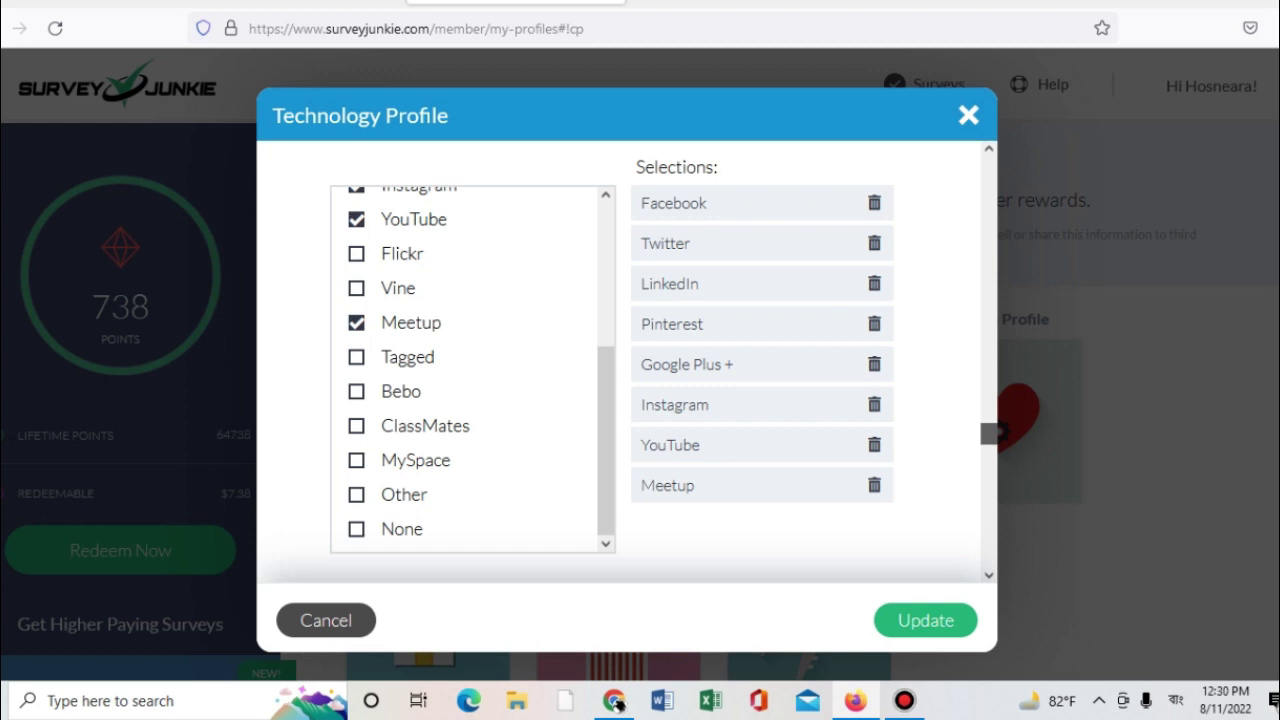
drag(989, 432, 989, 474)
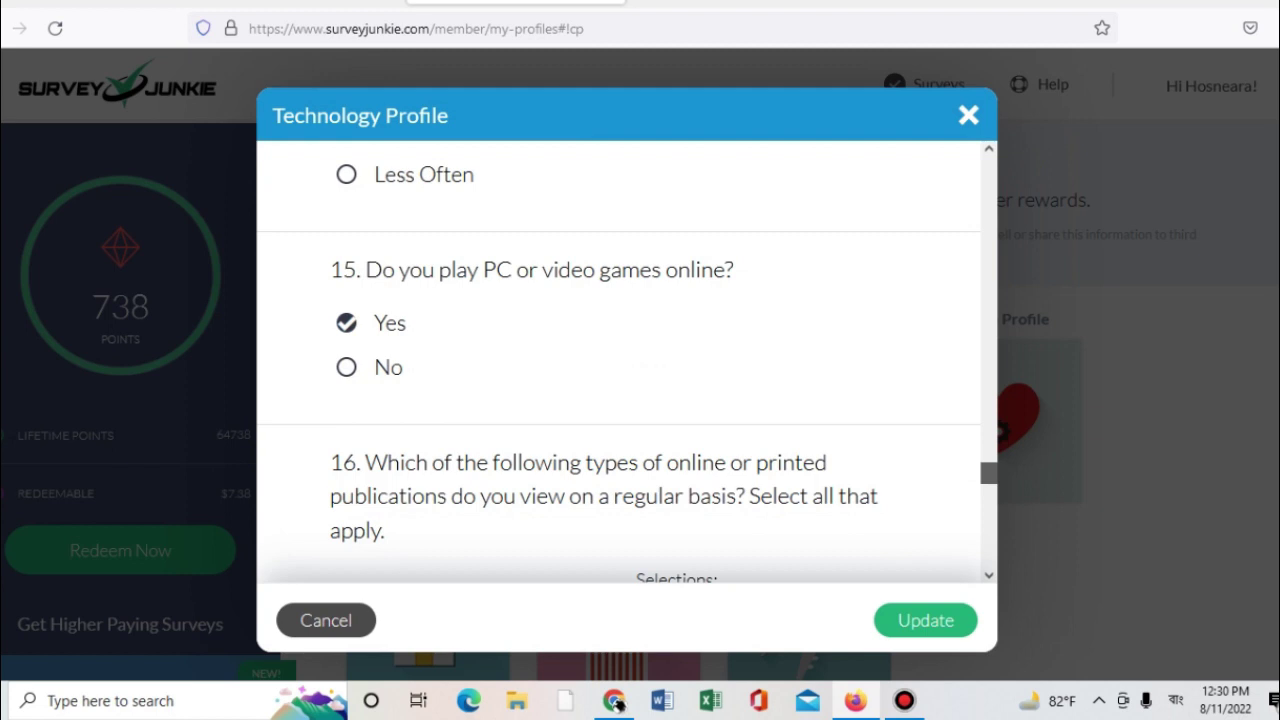
Step: Review the Technology Profile question on regularly viewed online or printed publications, including the full list of selections
scroll(627, 400, down, 3)
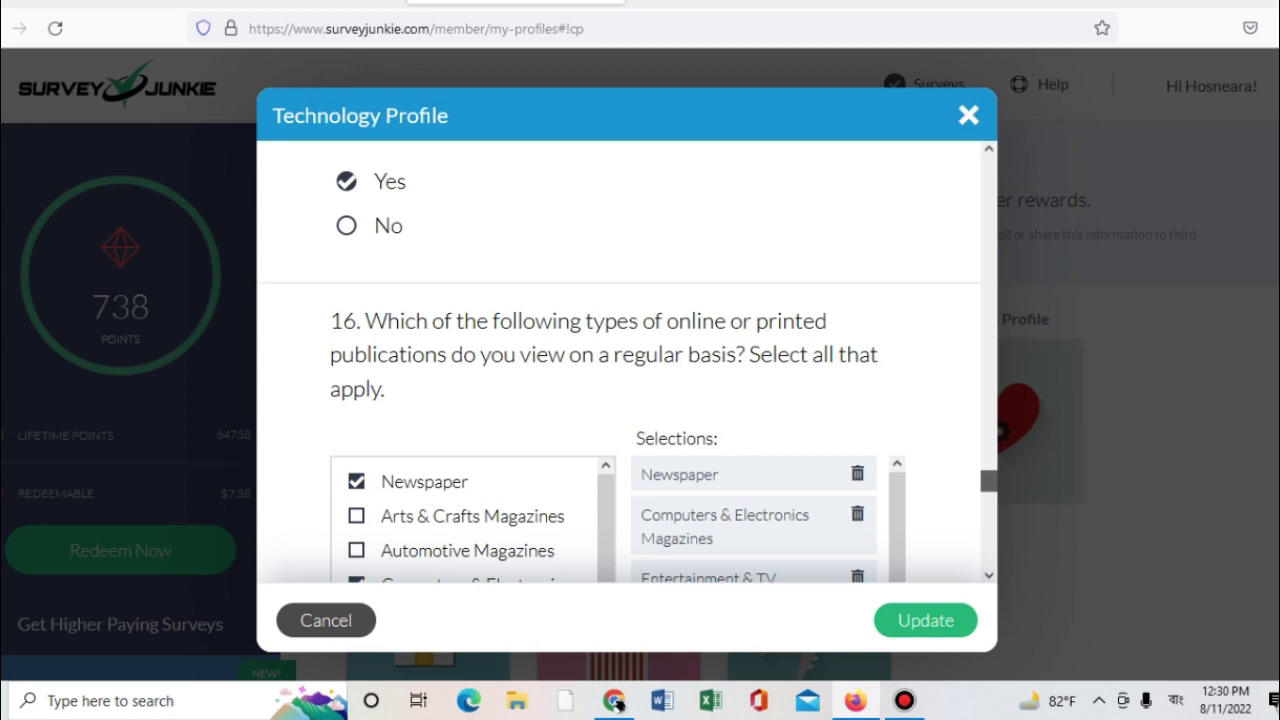
scroll(627, 400, down, 2)
scroll(627, 400, down, 4)
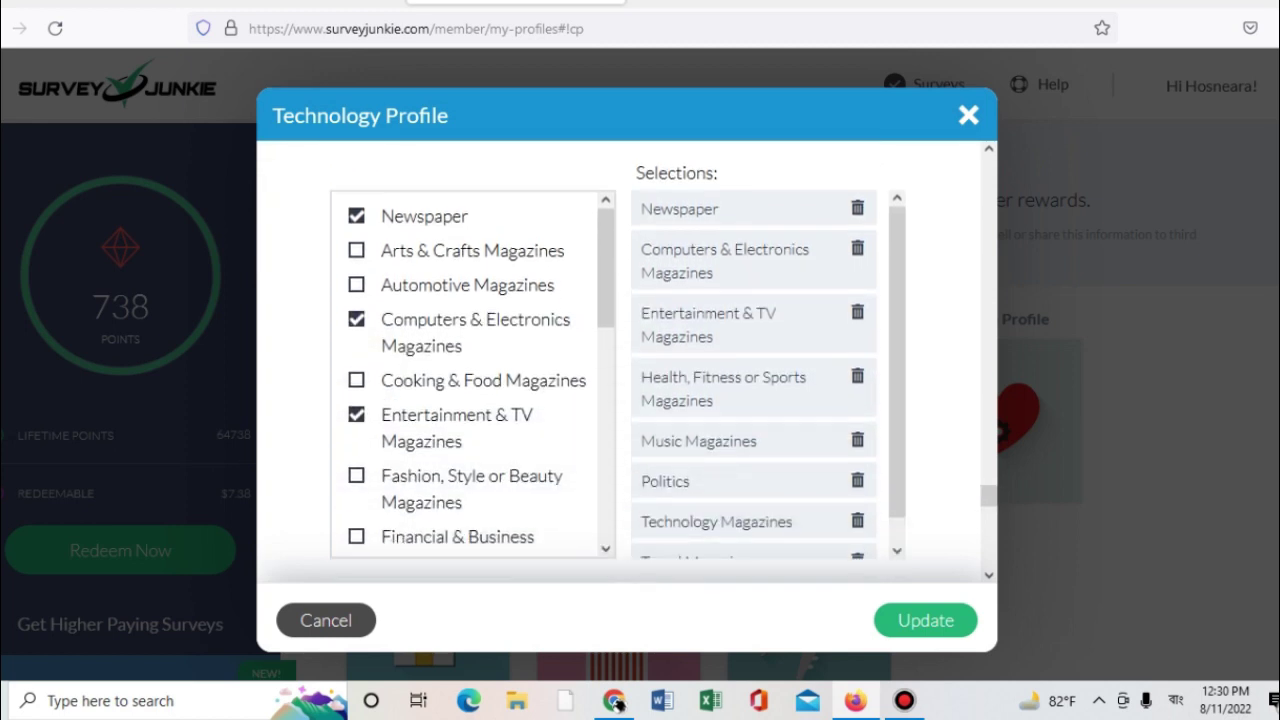
scroll(897, 375, down, 1)
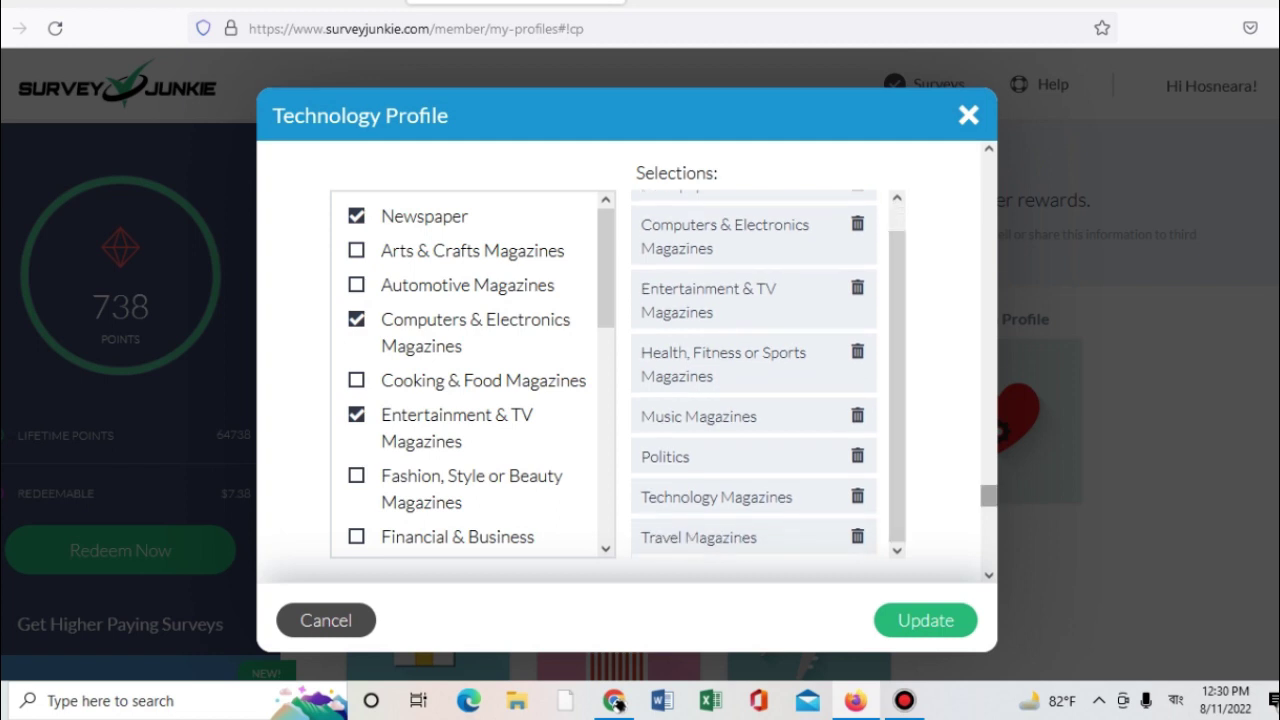
Step: Review the Technology Profile question on household streaming service subscriptions, and close the profile without updating it
drag(988, 496, 988, 542)
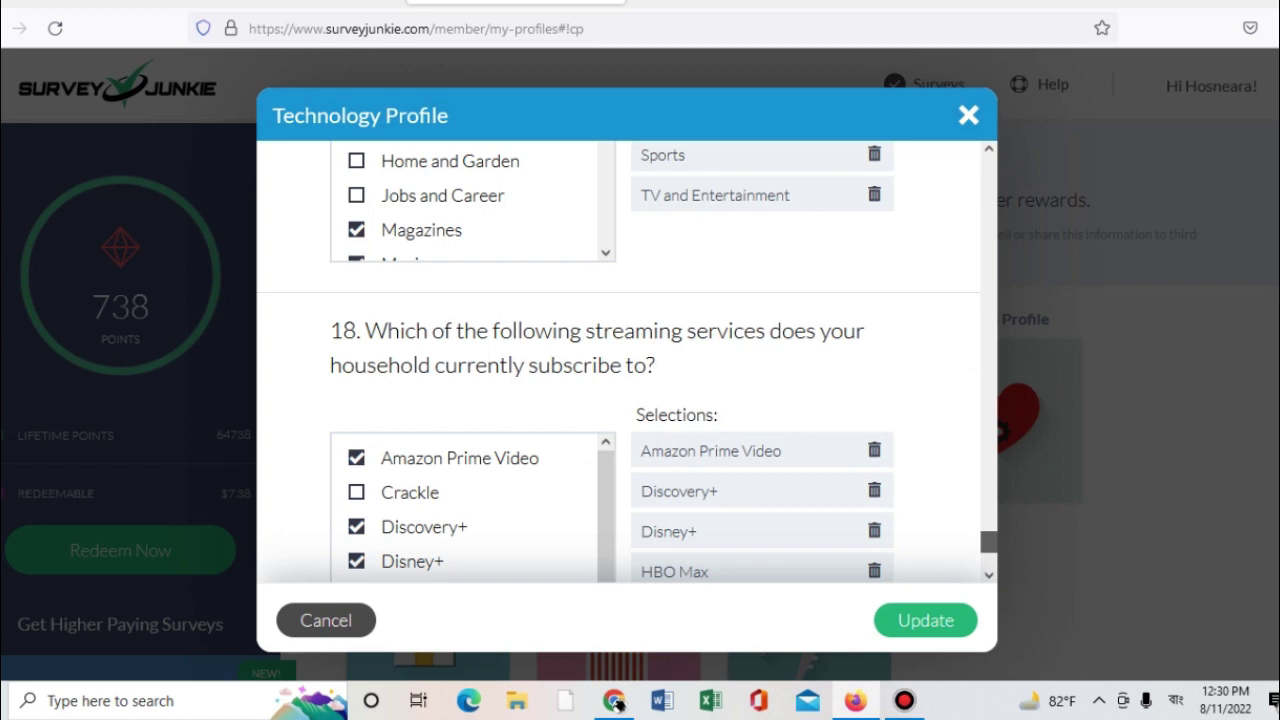
drag(988, 542, 988, 555)
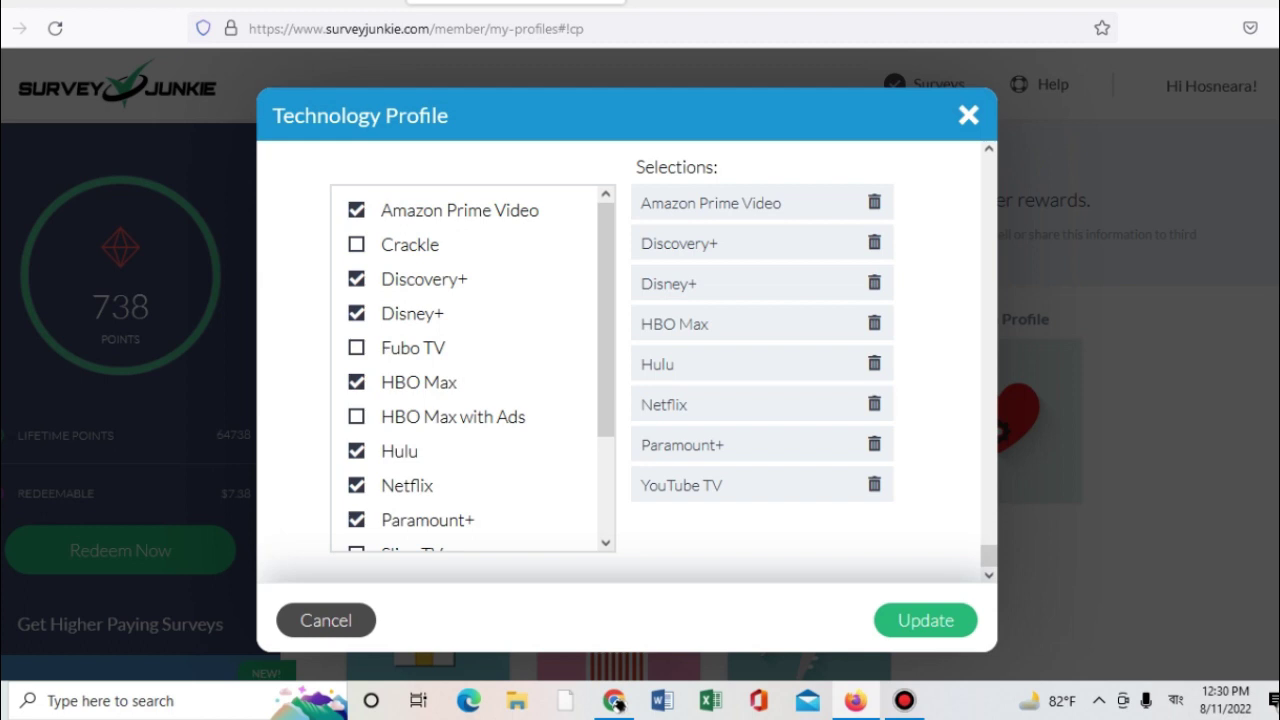
click(326, 620)
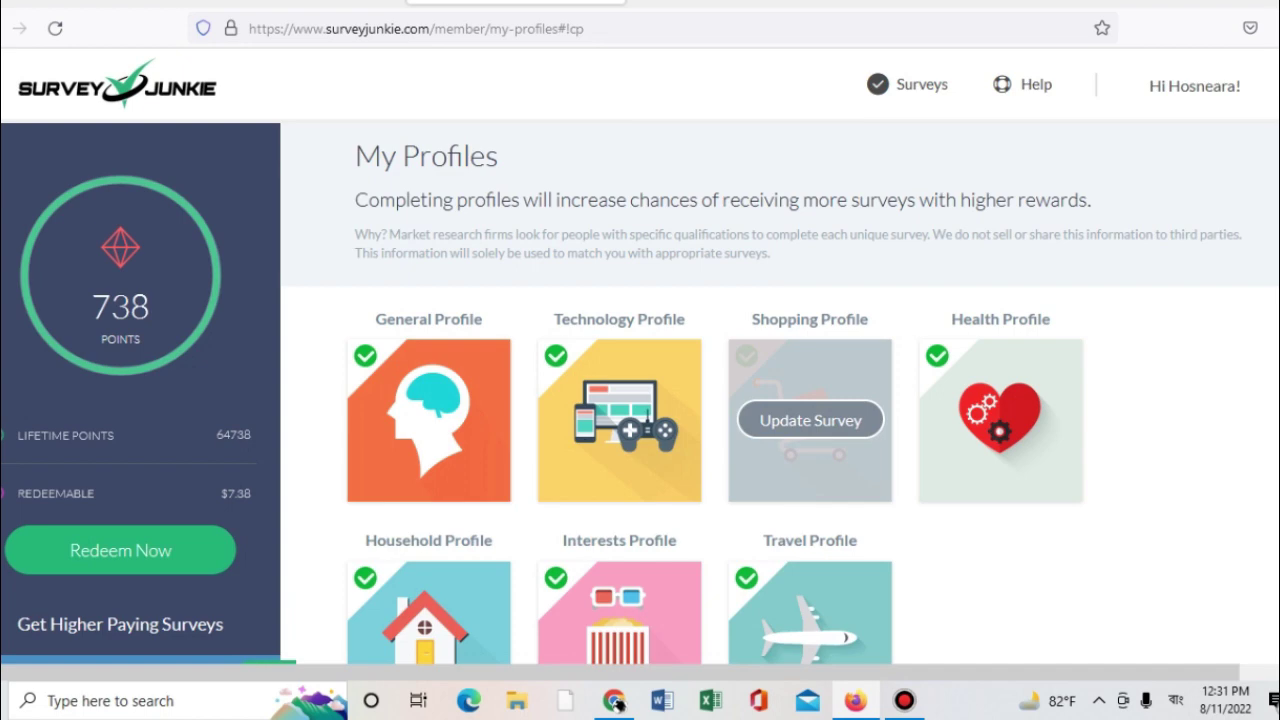
Step: Open the Shopping Profile and review its first two questions on stores, including the full list of selected store types
click(810, 420)
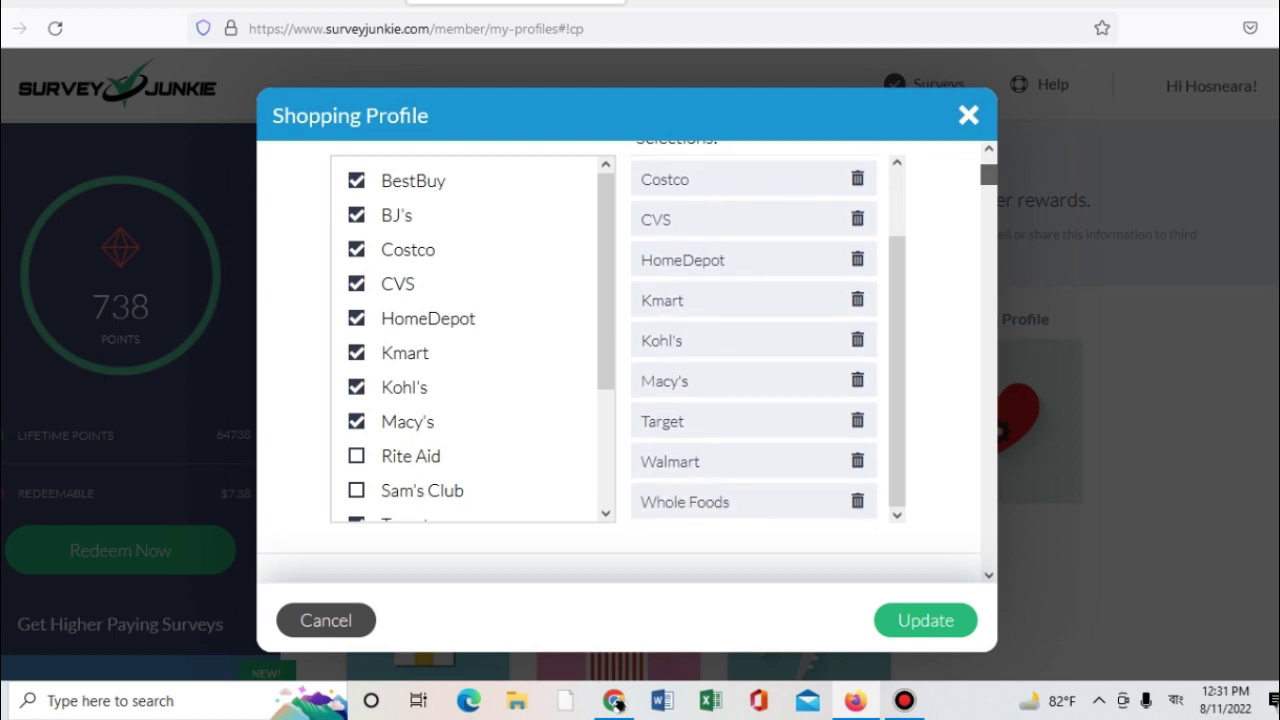
drag(988, 175, 988, 200)
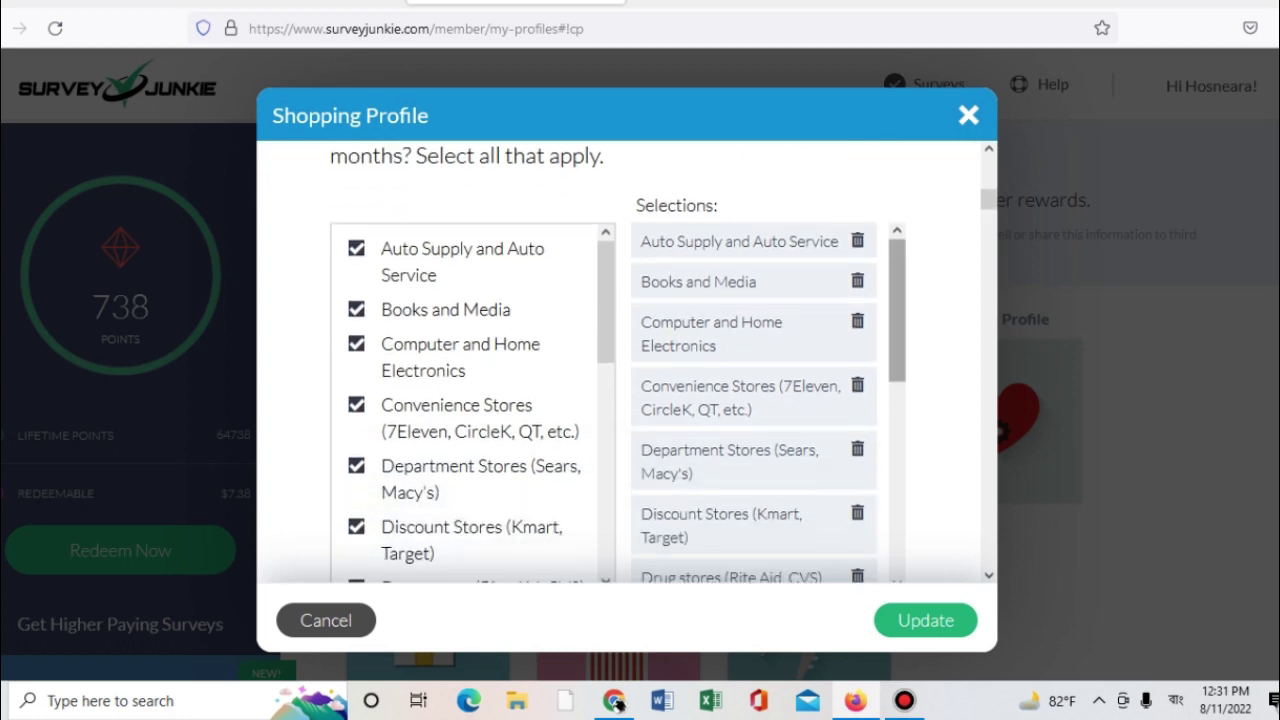
drag(897, 300, 897, 493)
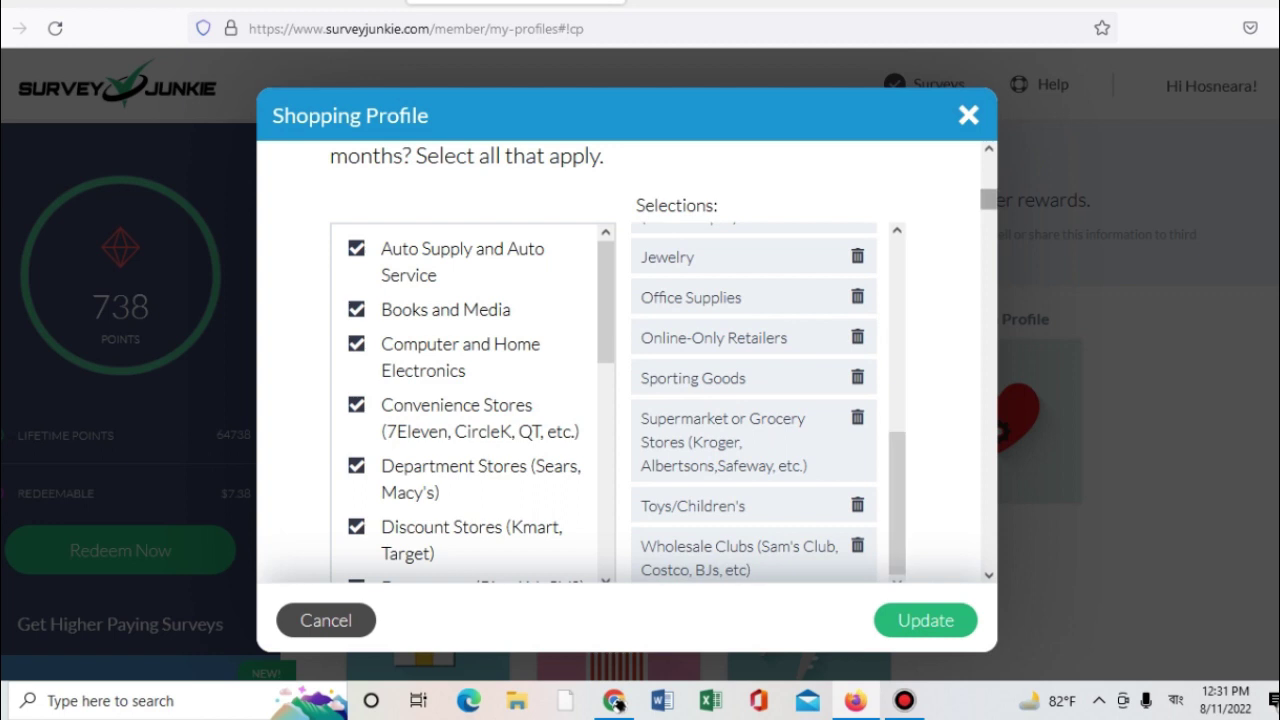
Step: Review the Shopping Profile question on items purchased in the past 12 months, including the full list of selections
drag(989, 199, 989, 216)
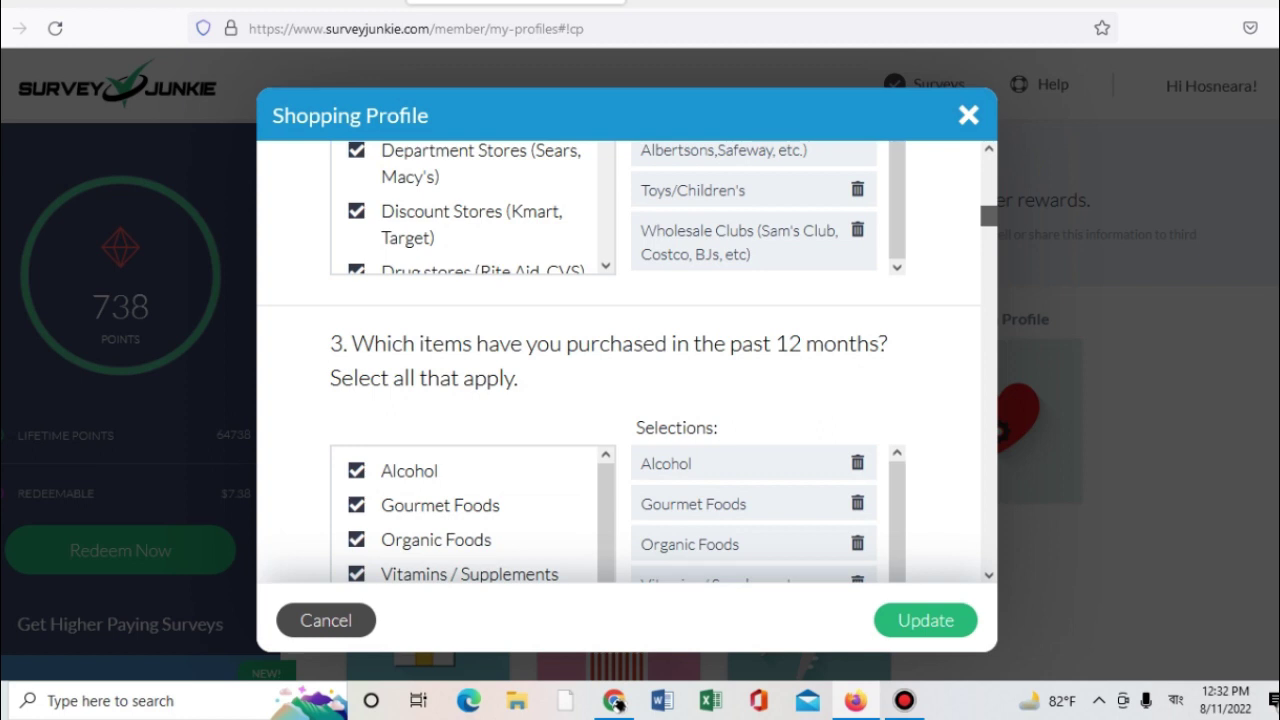
key(Down)
key(Down)
key(Down)
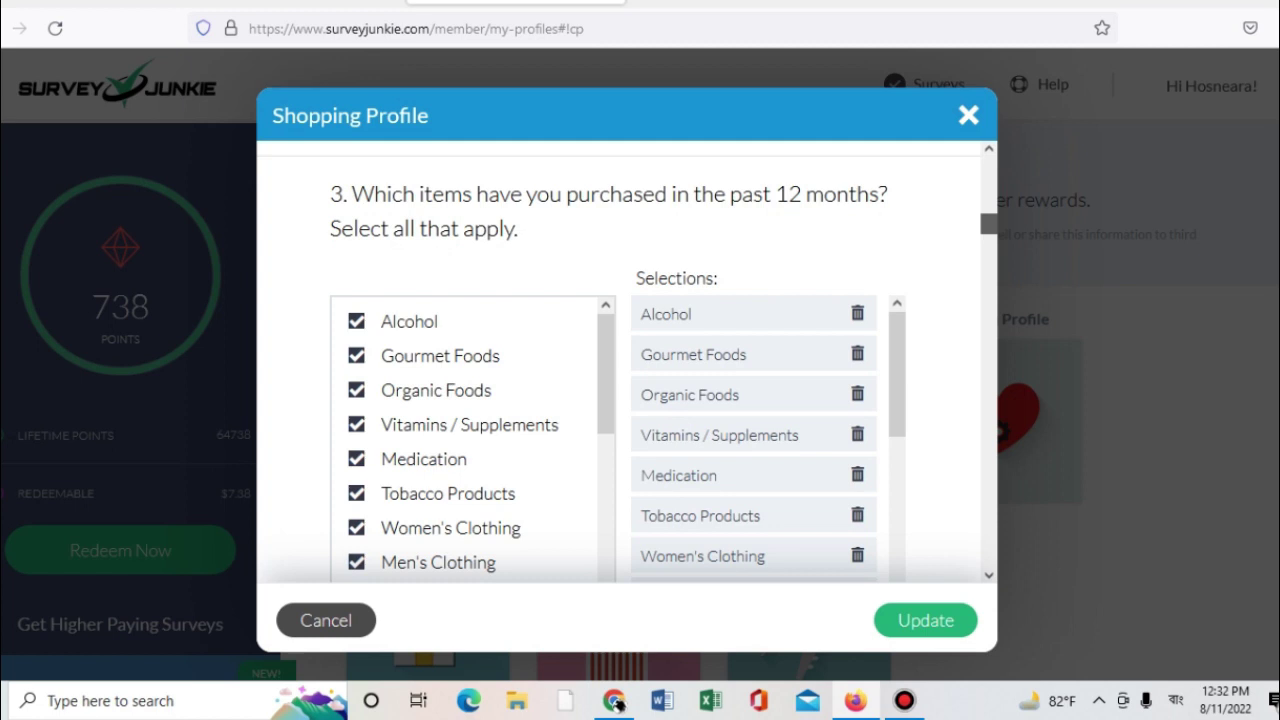
key(Down)
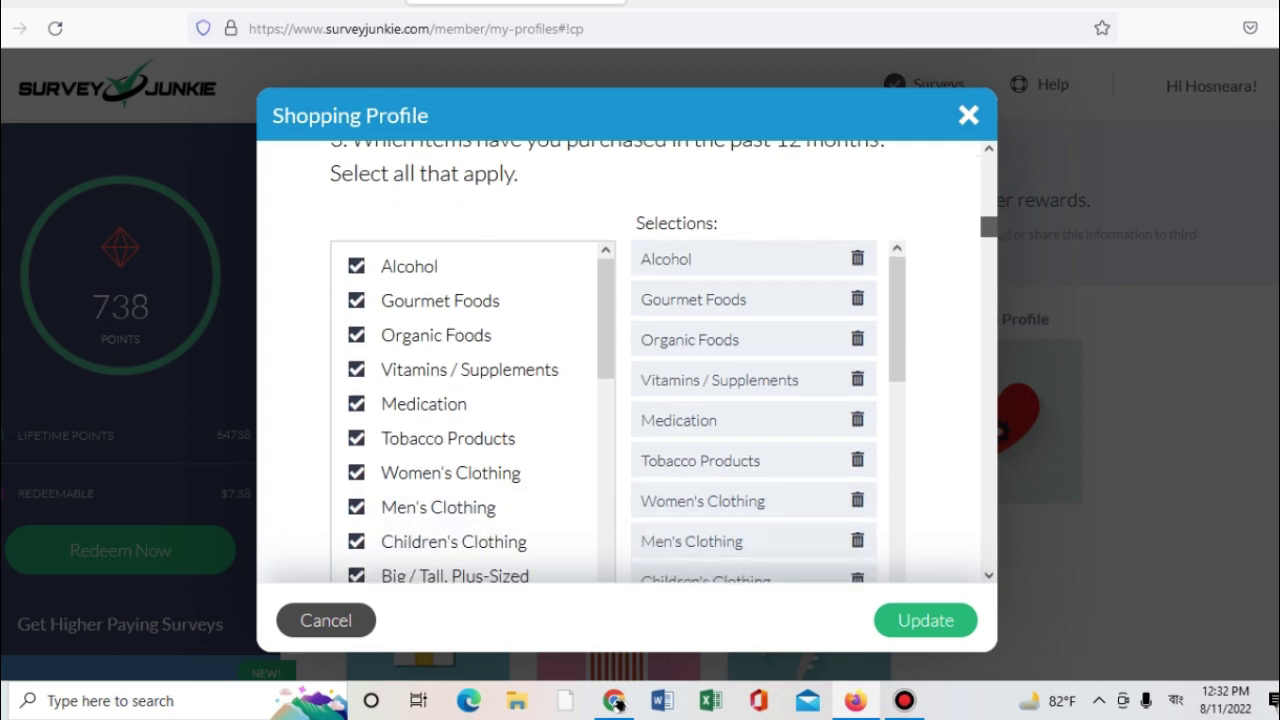
key(Down)
key(Down)
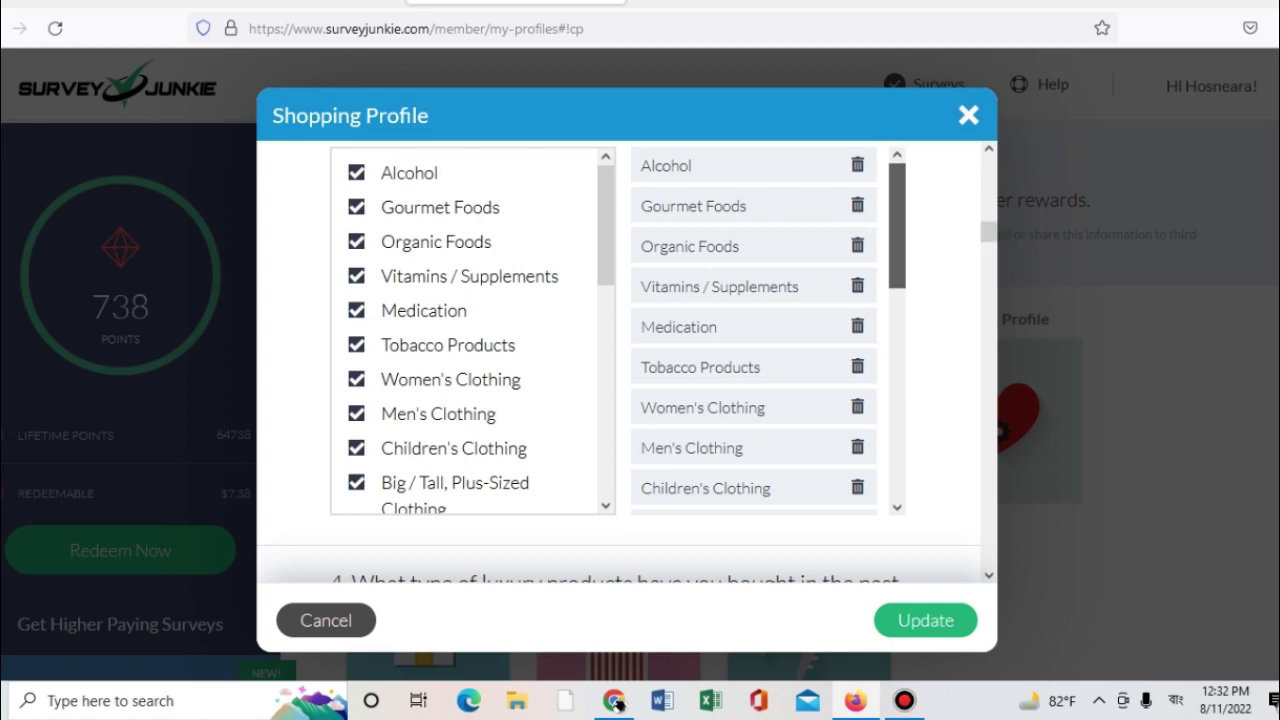
drag(897, 226, 897, 436)
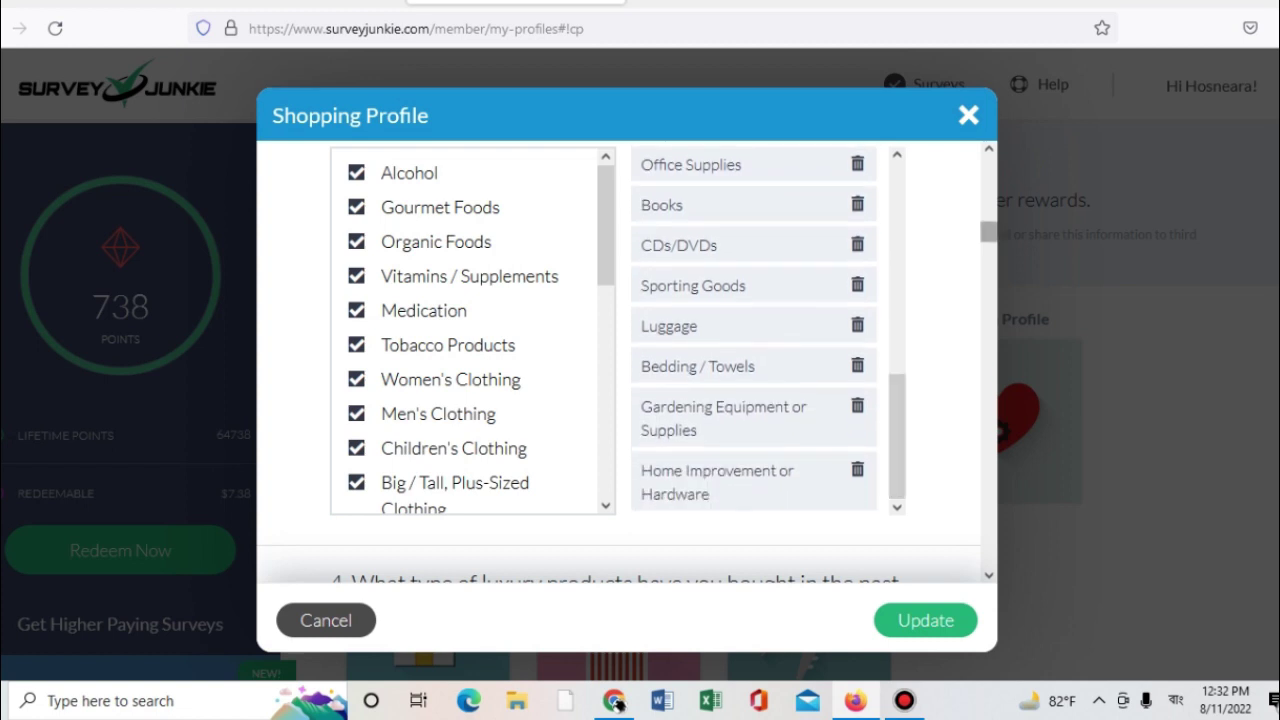
drag(989, 232, 989, 224)
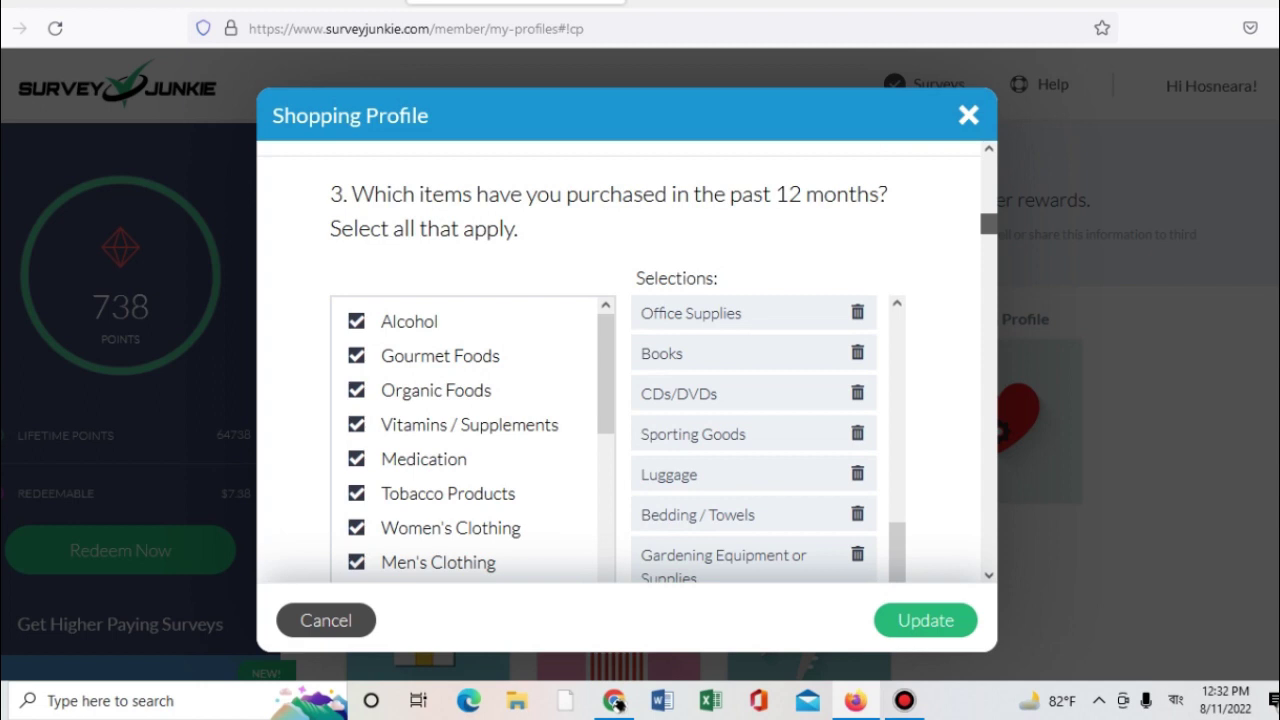
Step: Review the Shopping Profile questions on luxury products bought and grocery products purchased, including the full list of grocery selections
drag(989, 224, 989, 249)
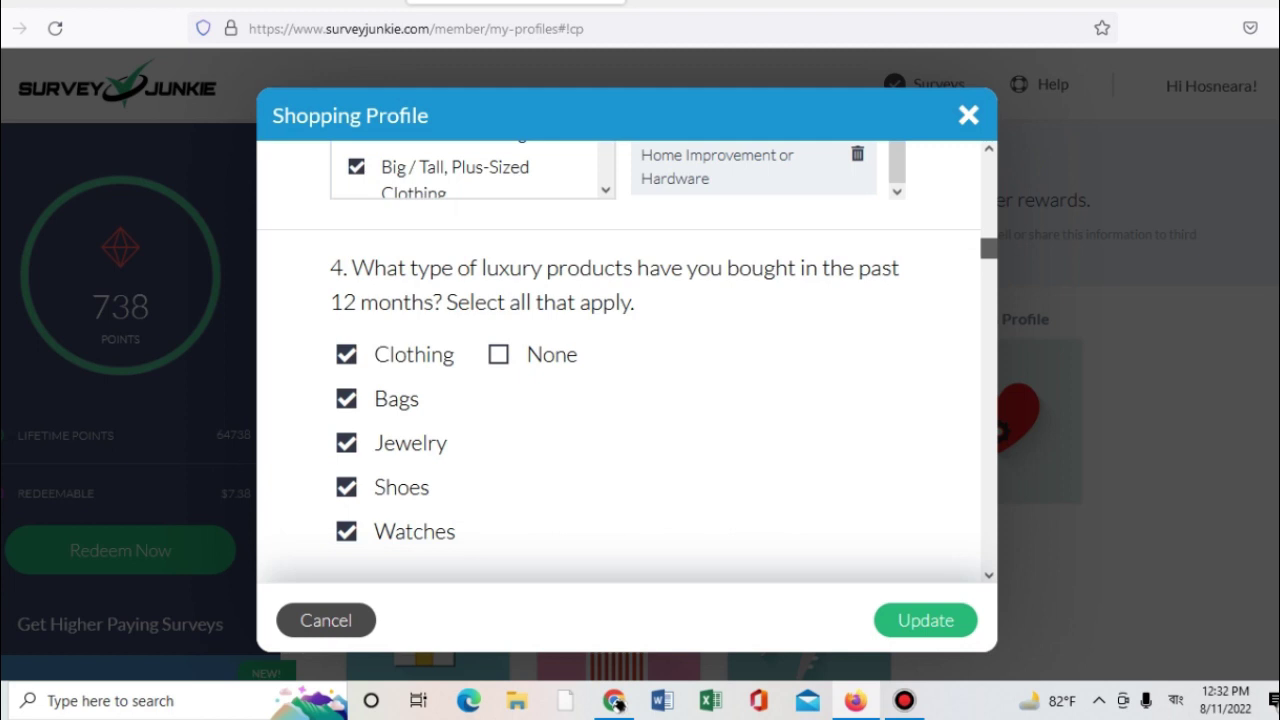
drag(989, 248, 989, 271)
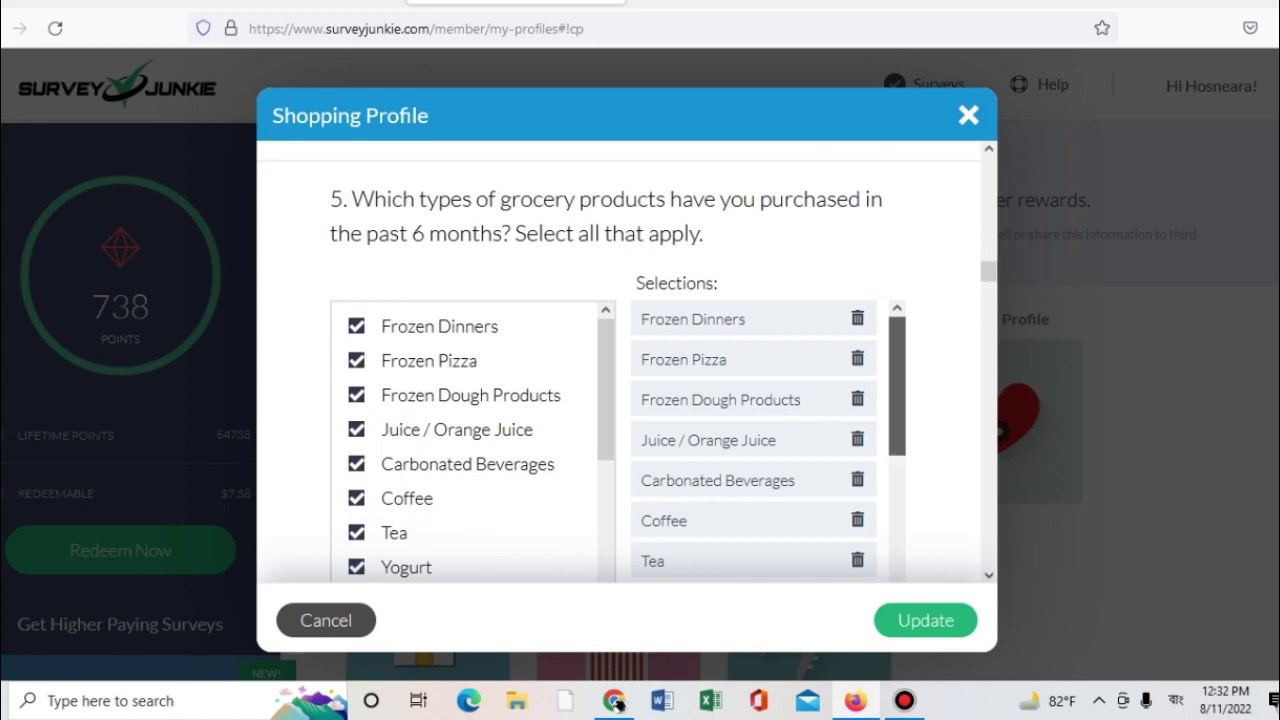
drag(897, 386, 897, 502)
drag(897, 500, 897, 537)
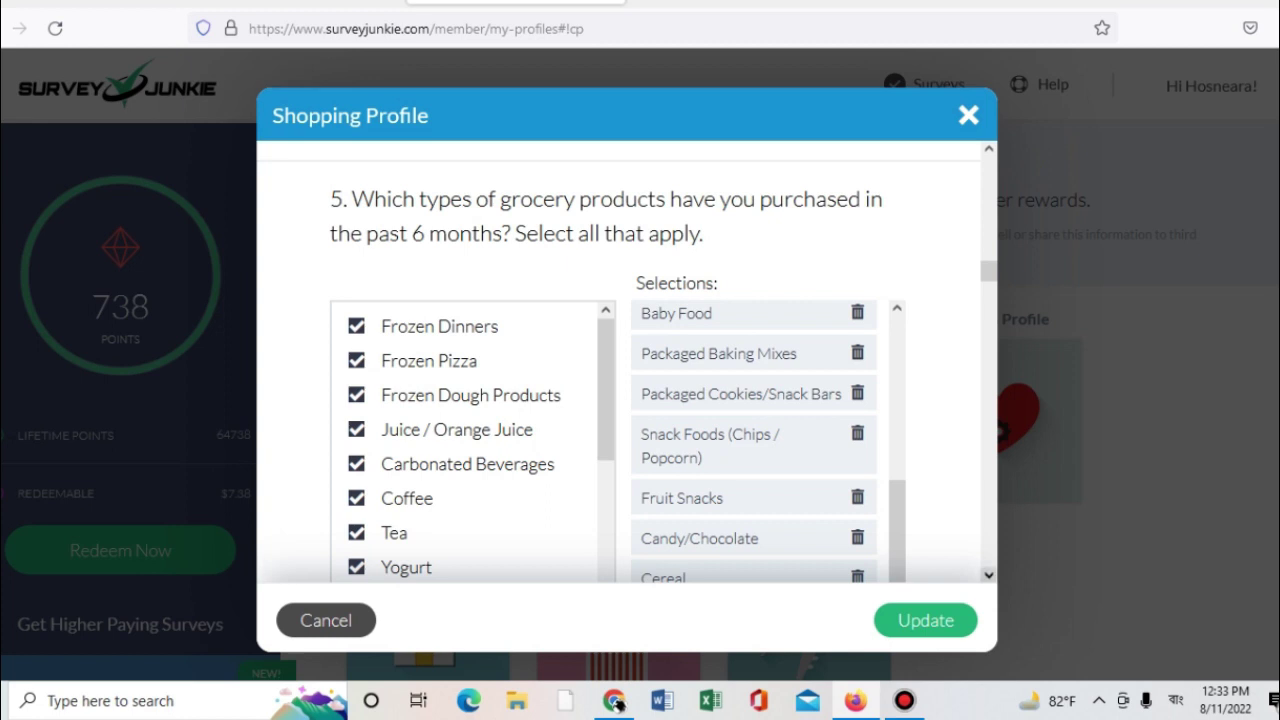
click(989, 575)
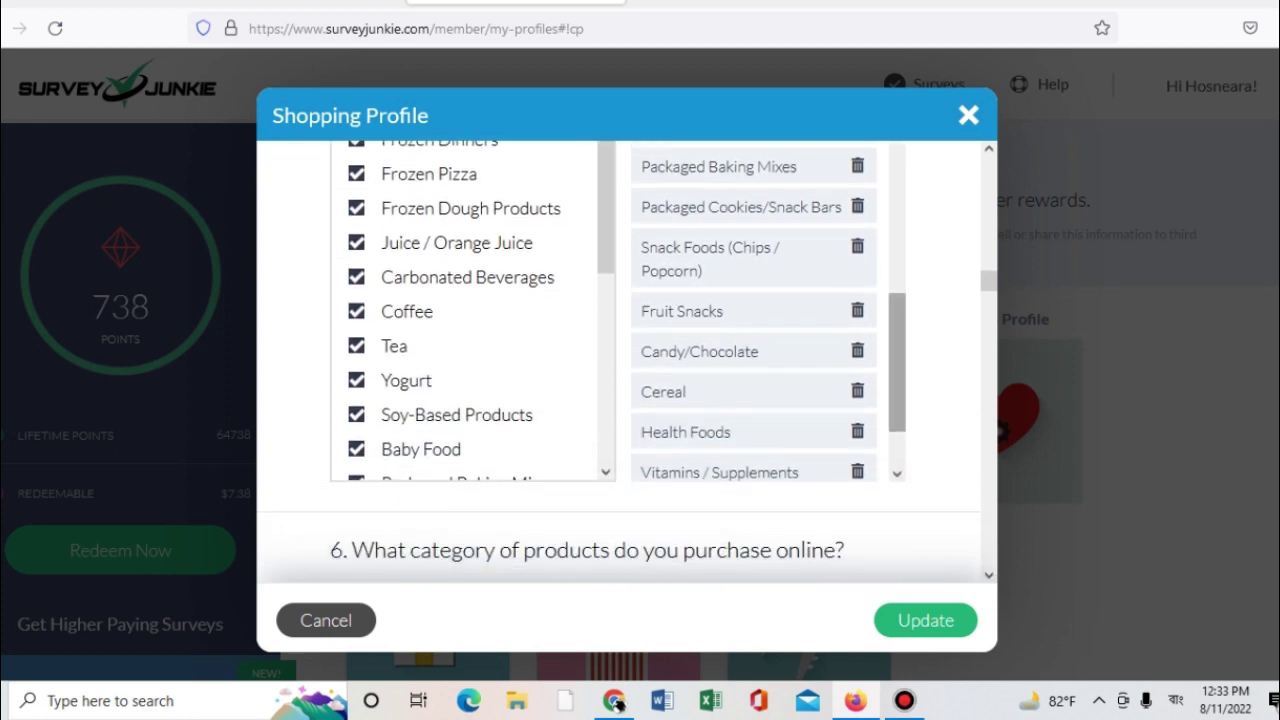
scroll(897, 360, down, 3)
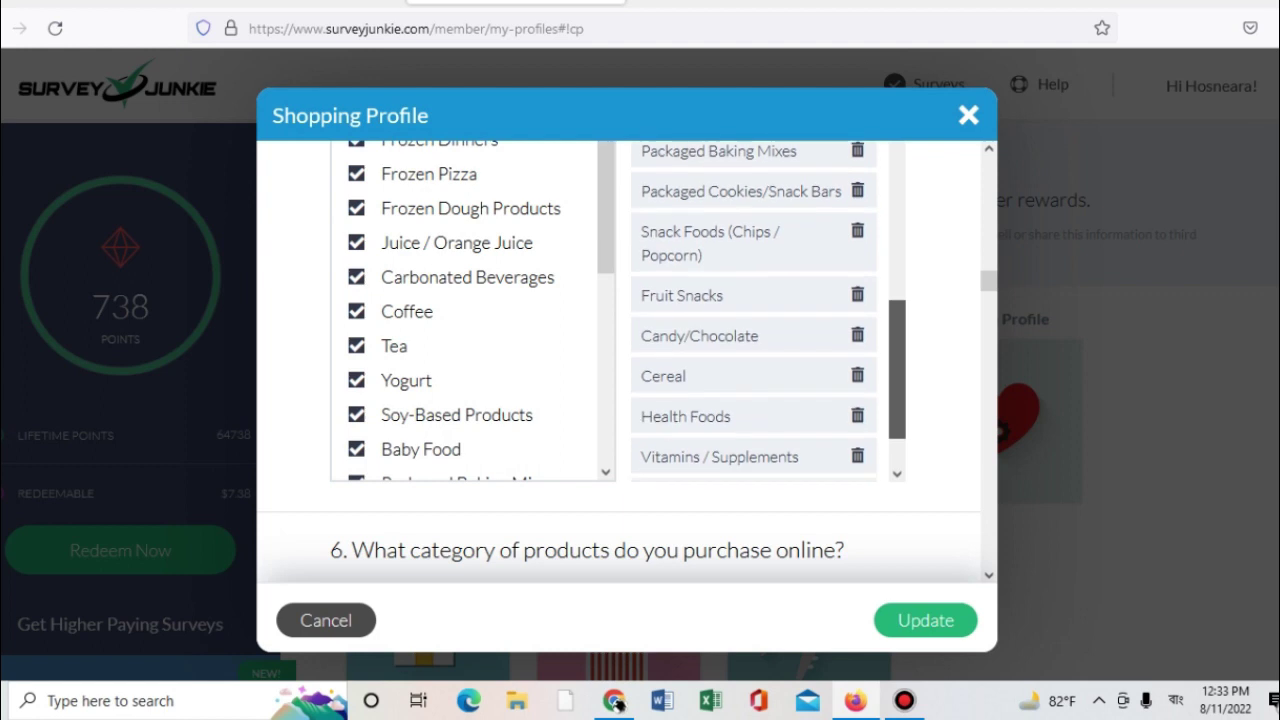
scroll(760, 330, down, 2)
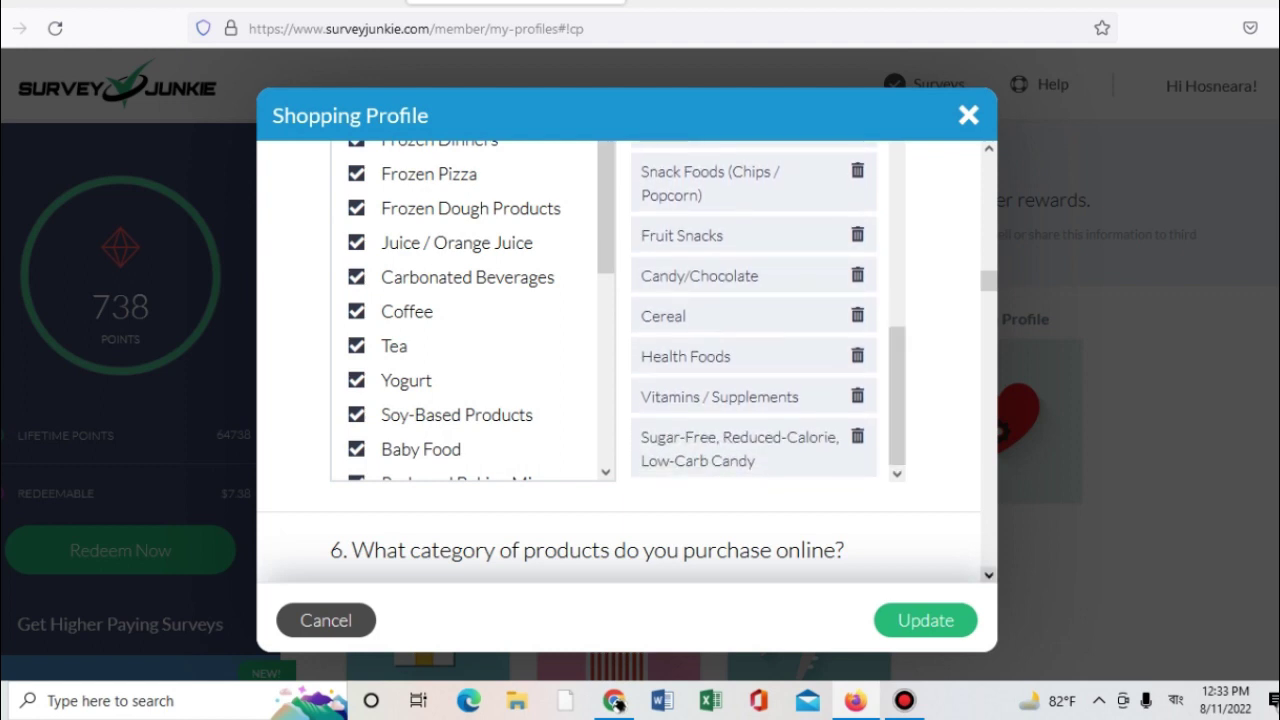
Step: Review the Shopping Profile questions on product categories purchased online and on websites used for online purchases
scroll(628, 360, down, 3)
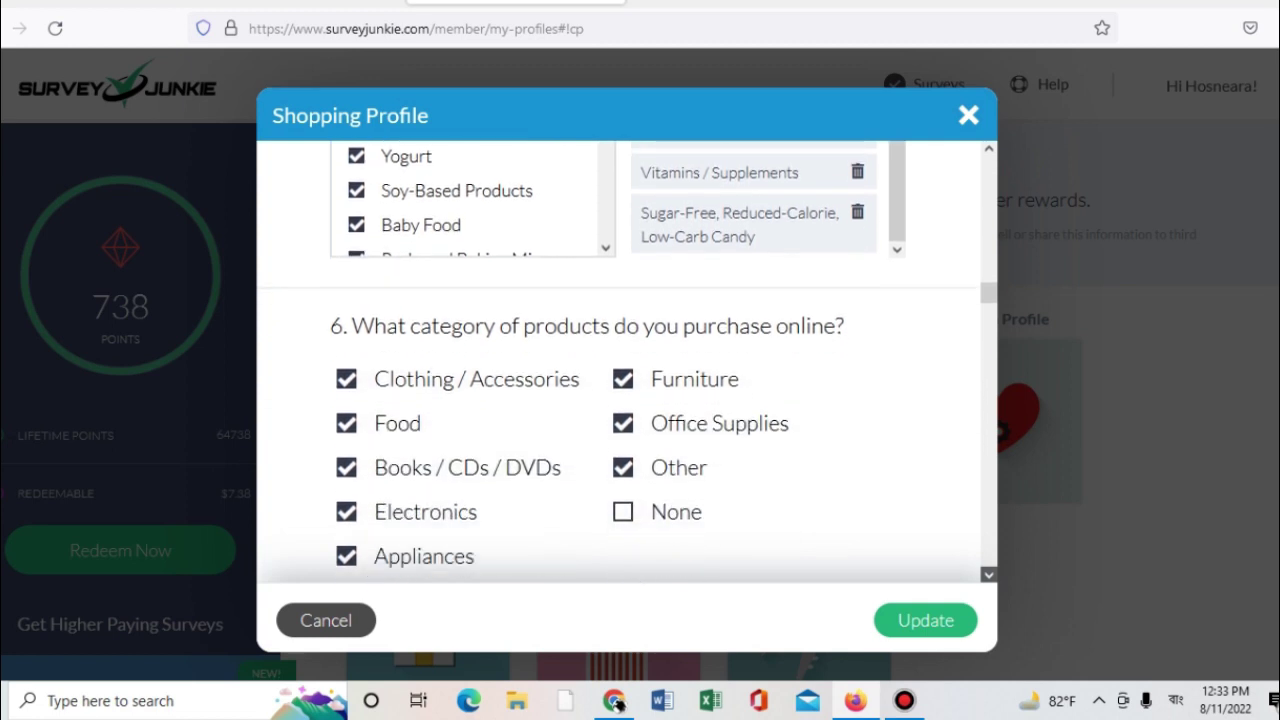
click(989, 575)
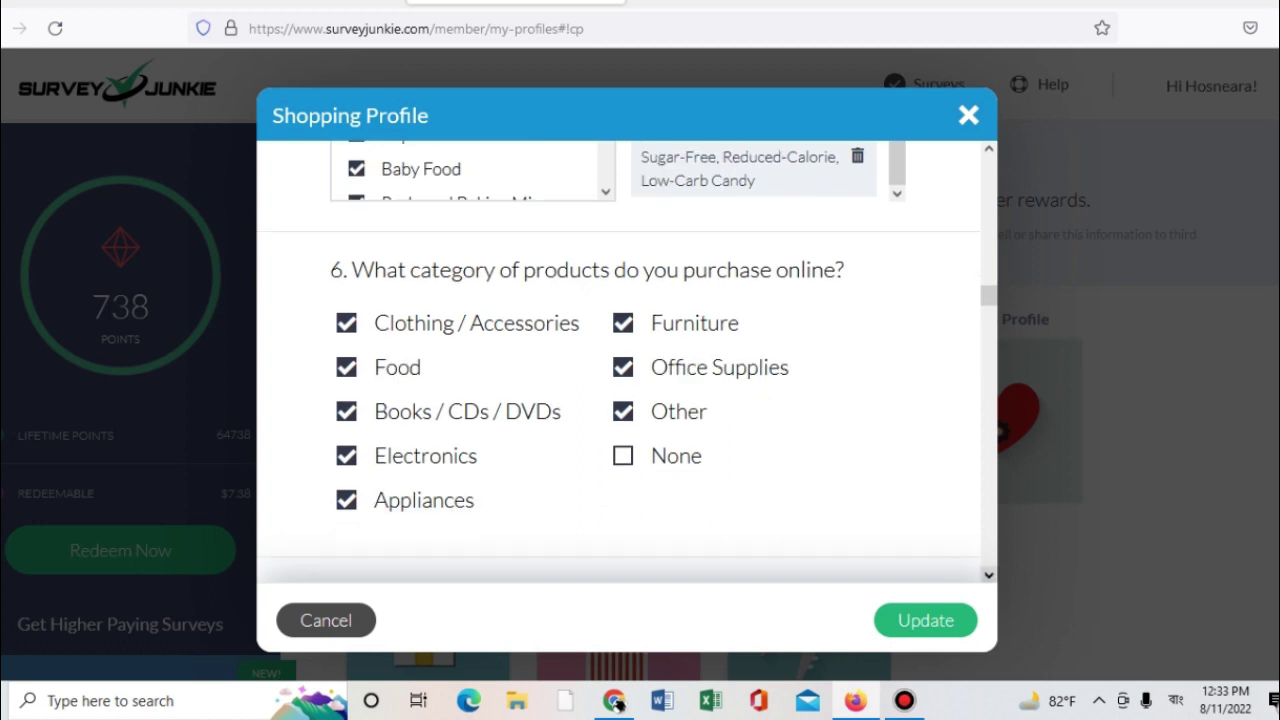
click(989, 575)
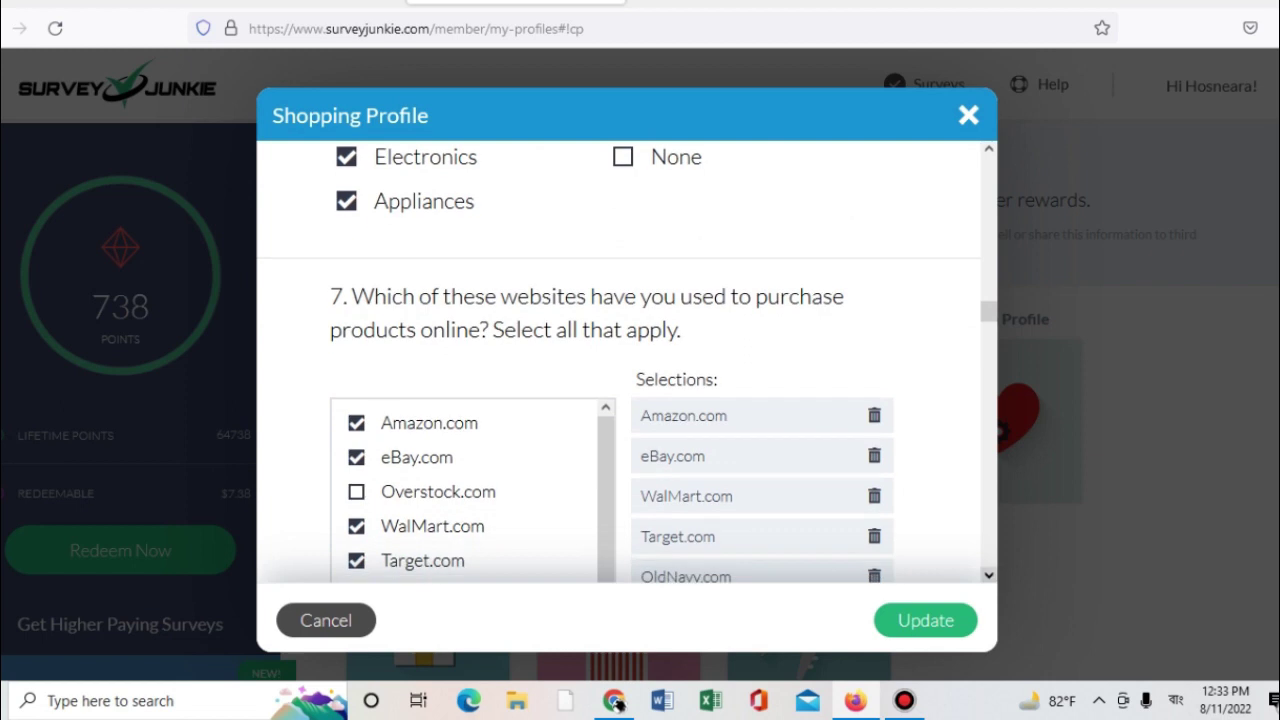
click(989, 575)
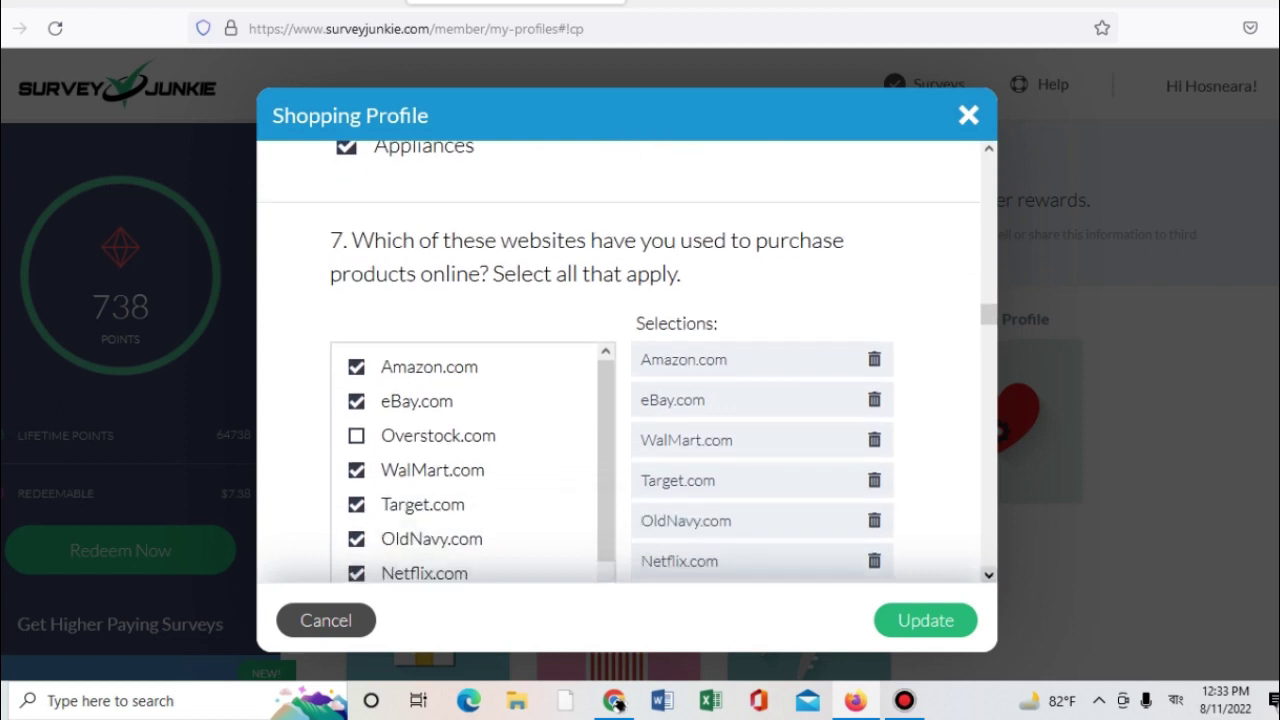
click(989, 575)
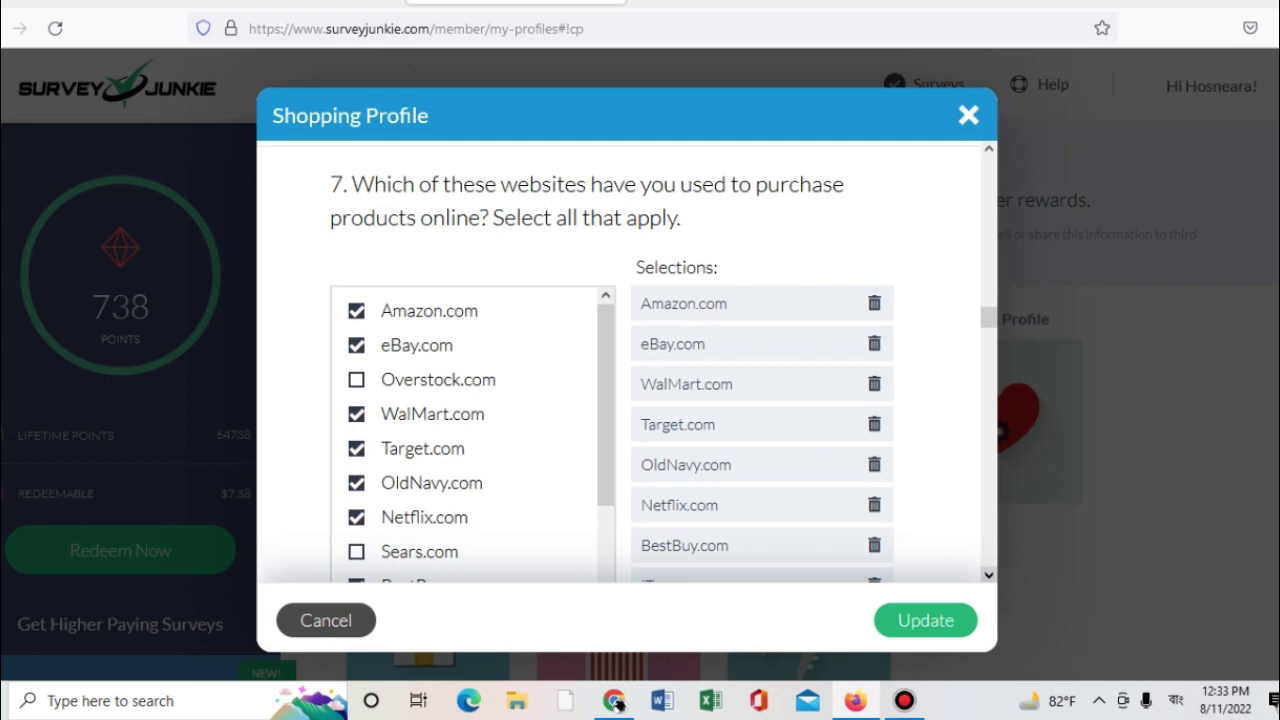
Step: Review the Shopping Profile questions on coupon use and on products used at least once a week, including the full list of selections
scroll(619, 361, down, 4)
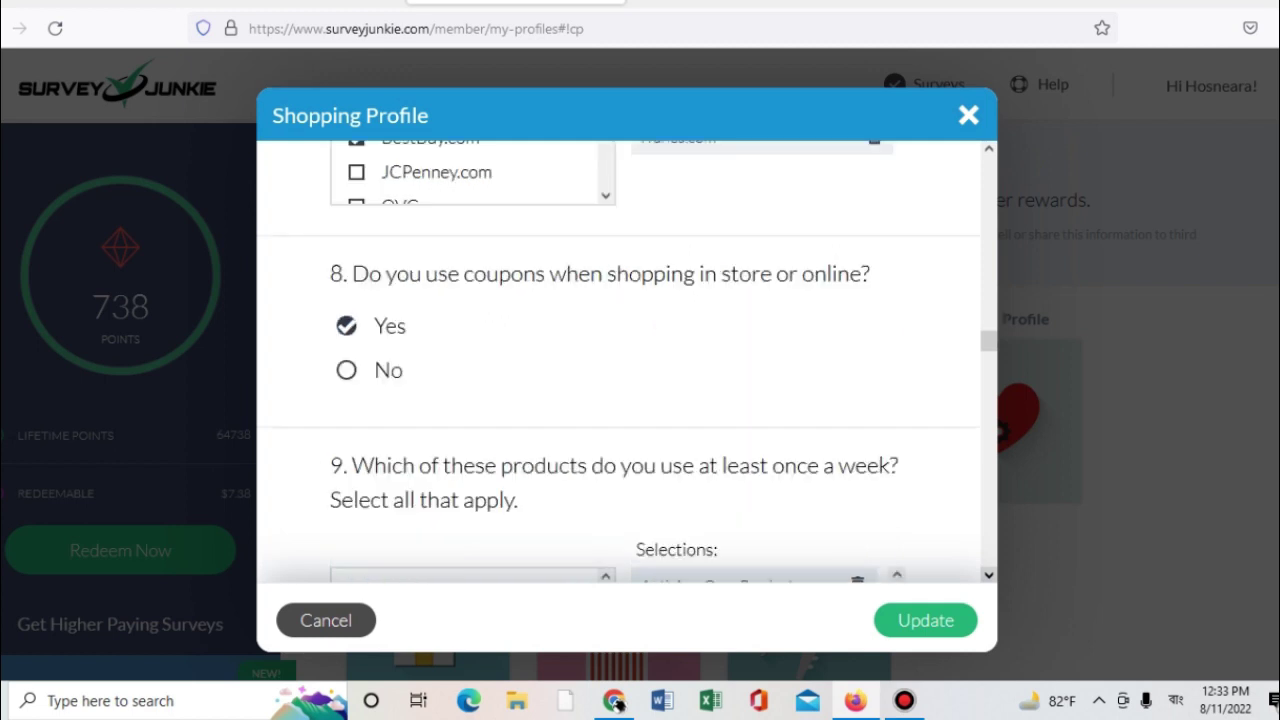
click(989, 575)
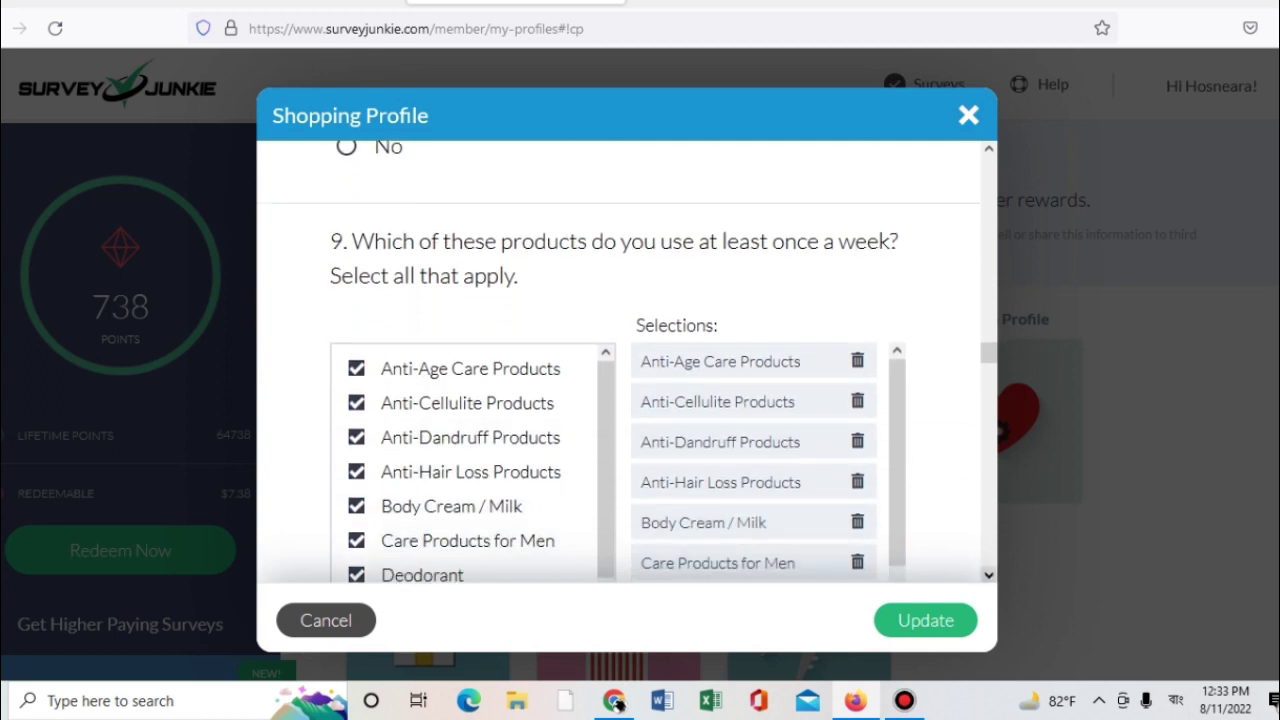
click(989, 575)
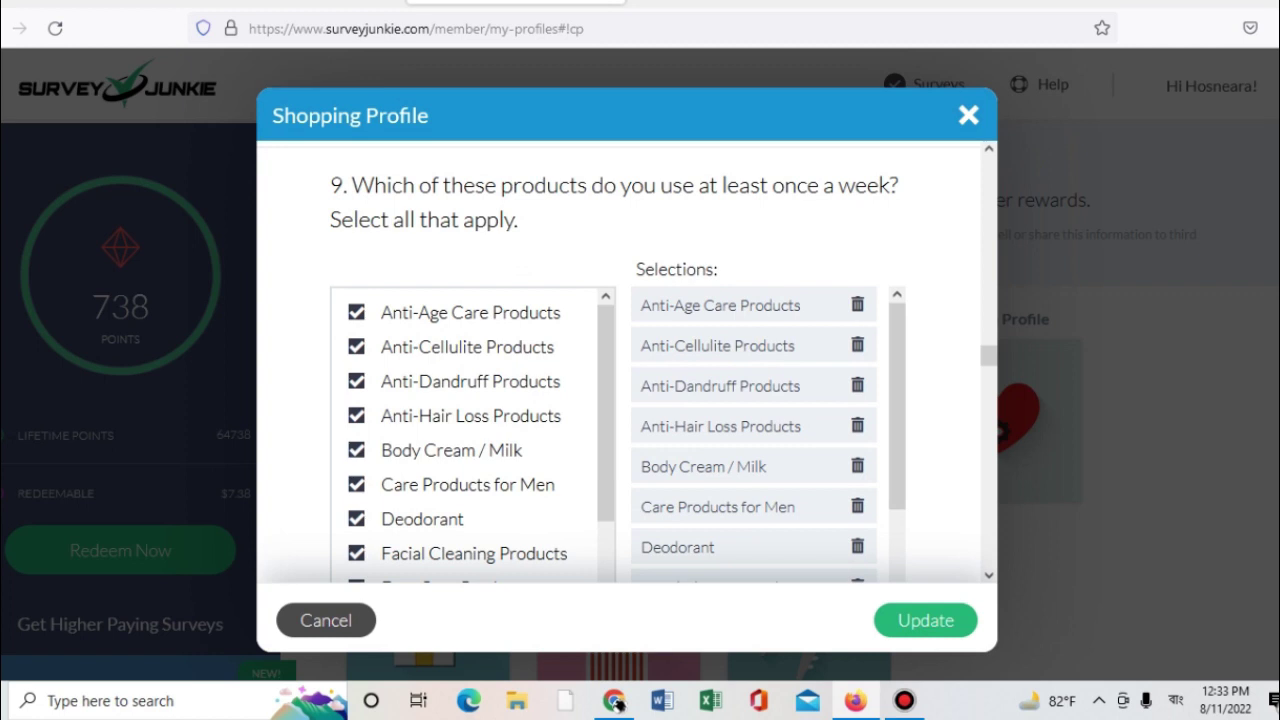
scroll(754, 434, down, 3)
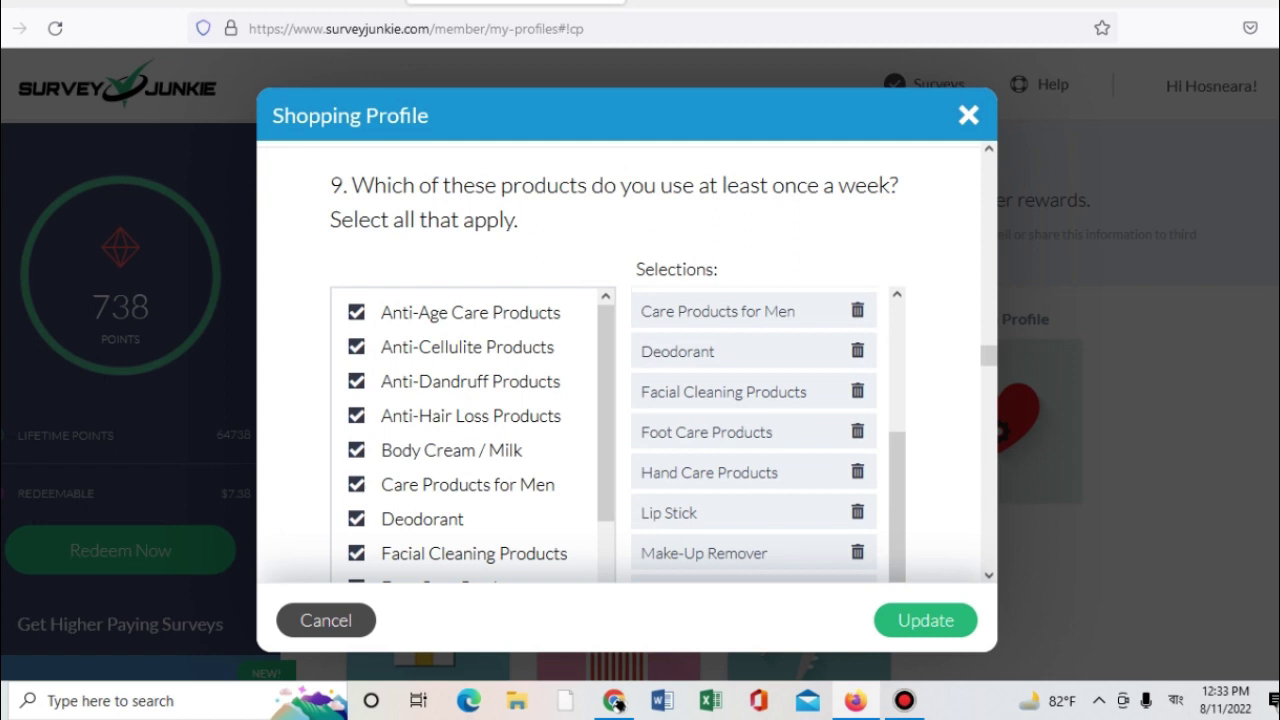
scroll(626, 400, down, 2)
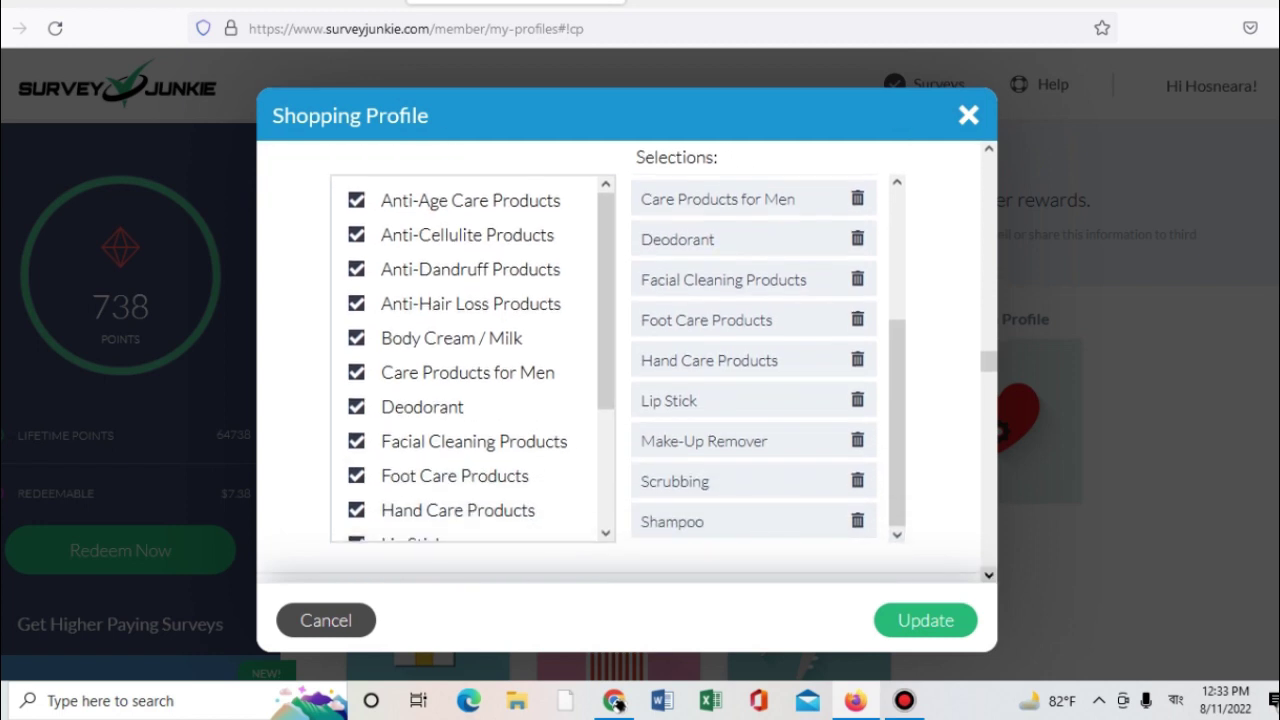
Step: Review the Shopping Profile questions on how often restaurants are visited and take-out food is bought
click(989, 575)
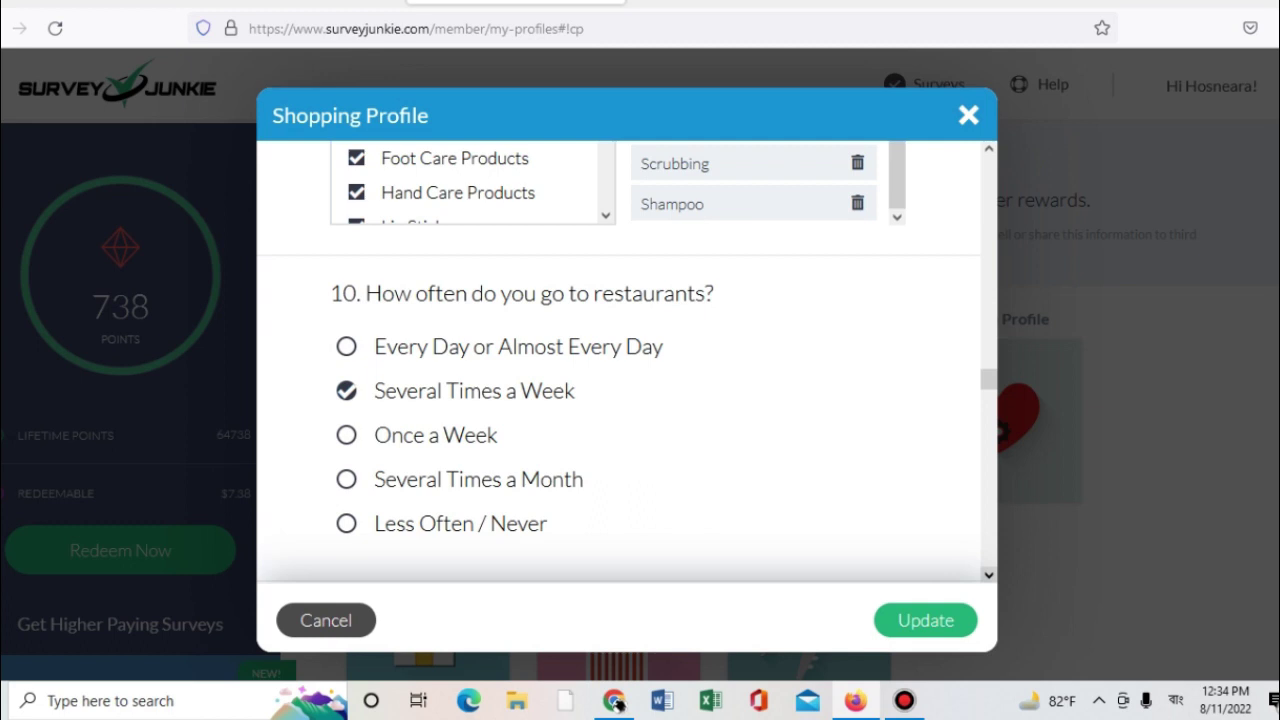
scroll(620, 400, down, 3)
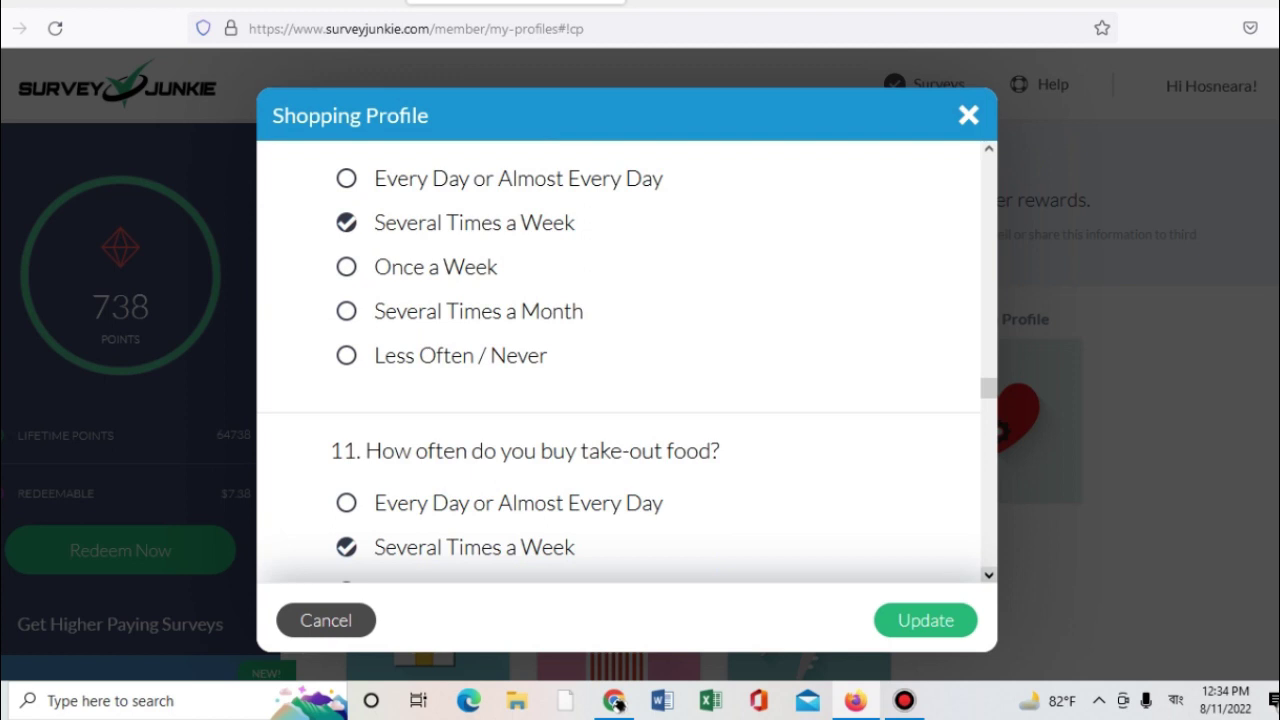
click(989, 575)
click(989, 575)
click(989, 575)
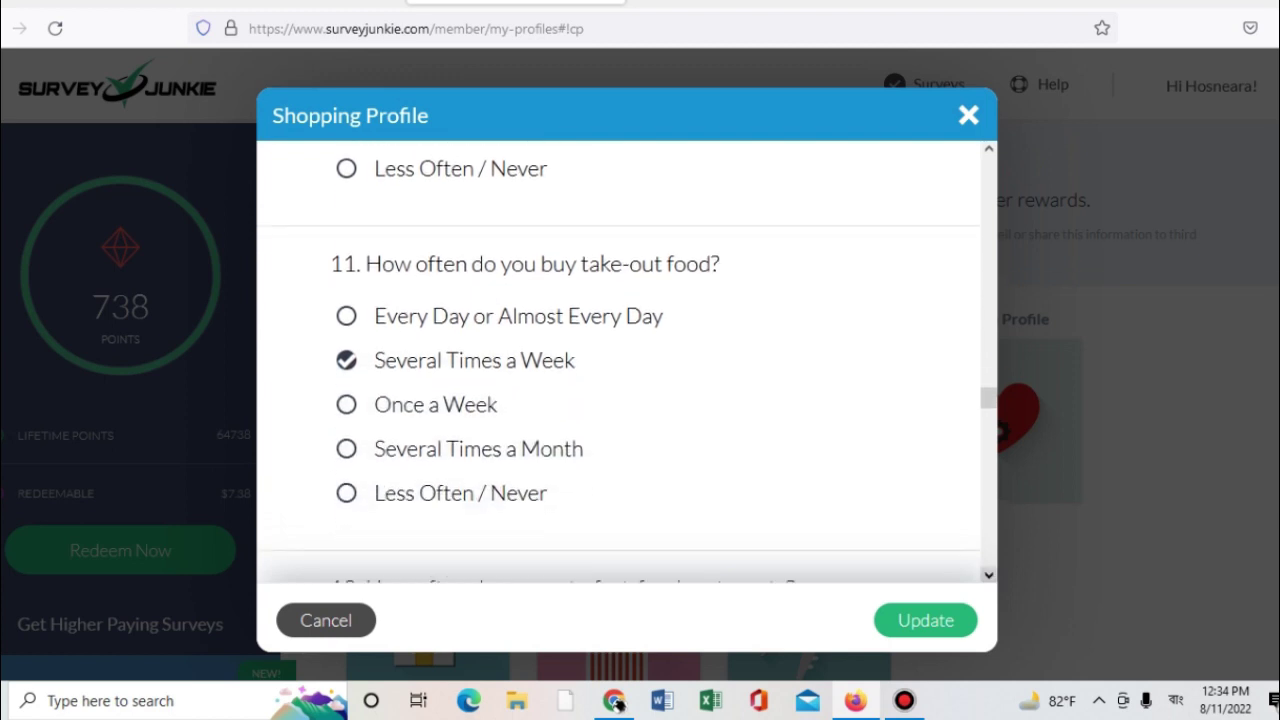
Step: Review the Shopping Profile questions on how often fast-food restaurants and bars or coffee shops are visited
click(989, 575)
click(989, 575)
click(989, 575)
click(989, 575)
click(989, 575)
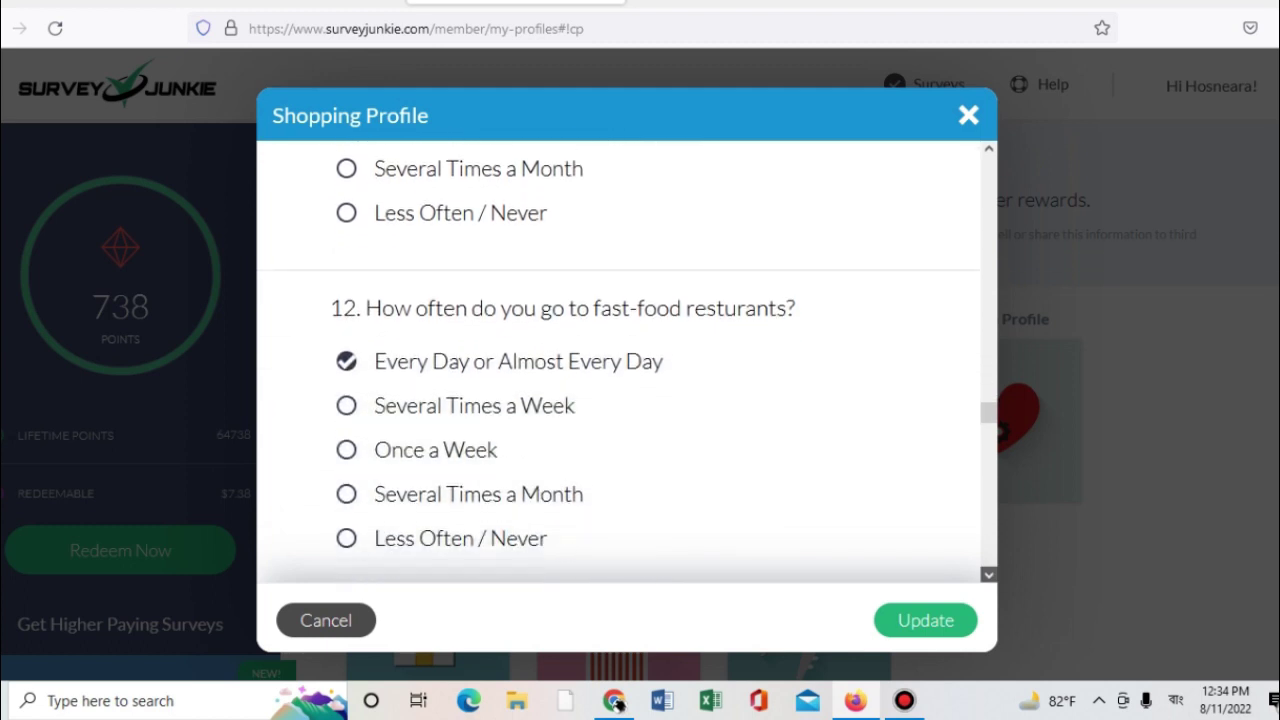
click(989, 575)
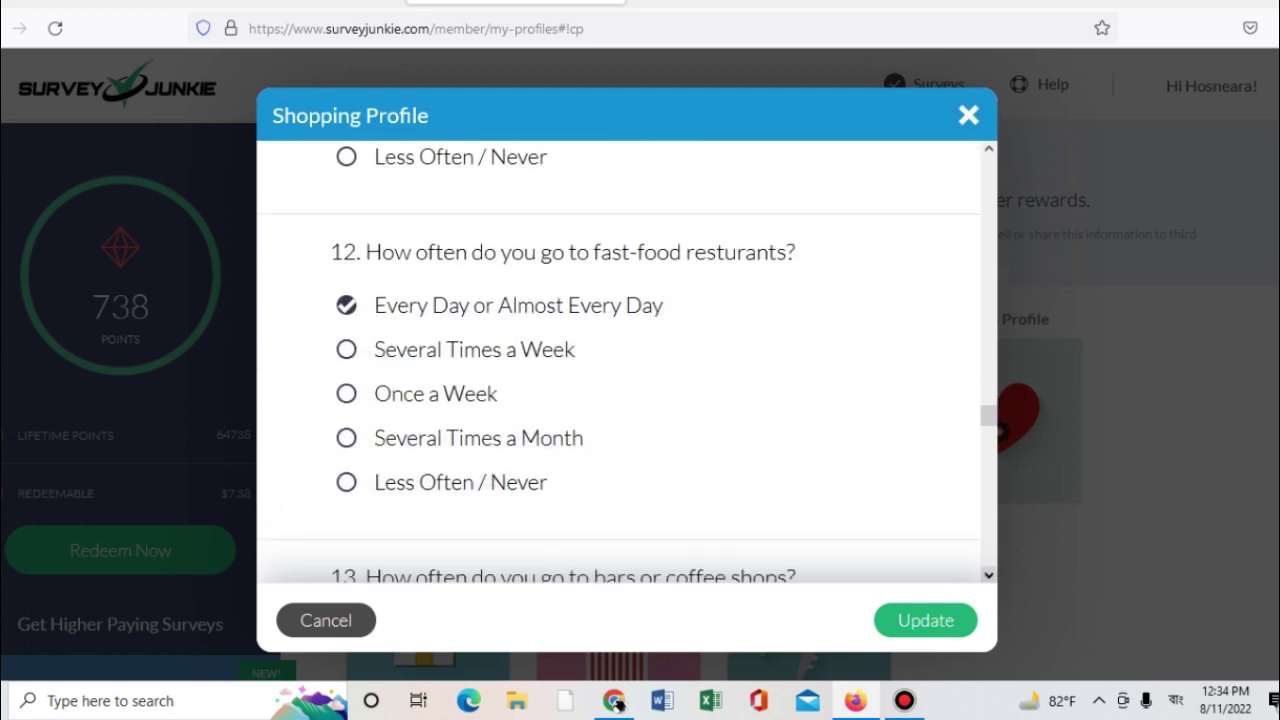
click(989, 575)
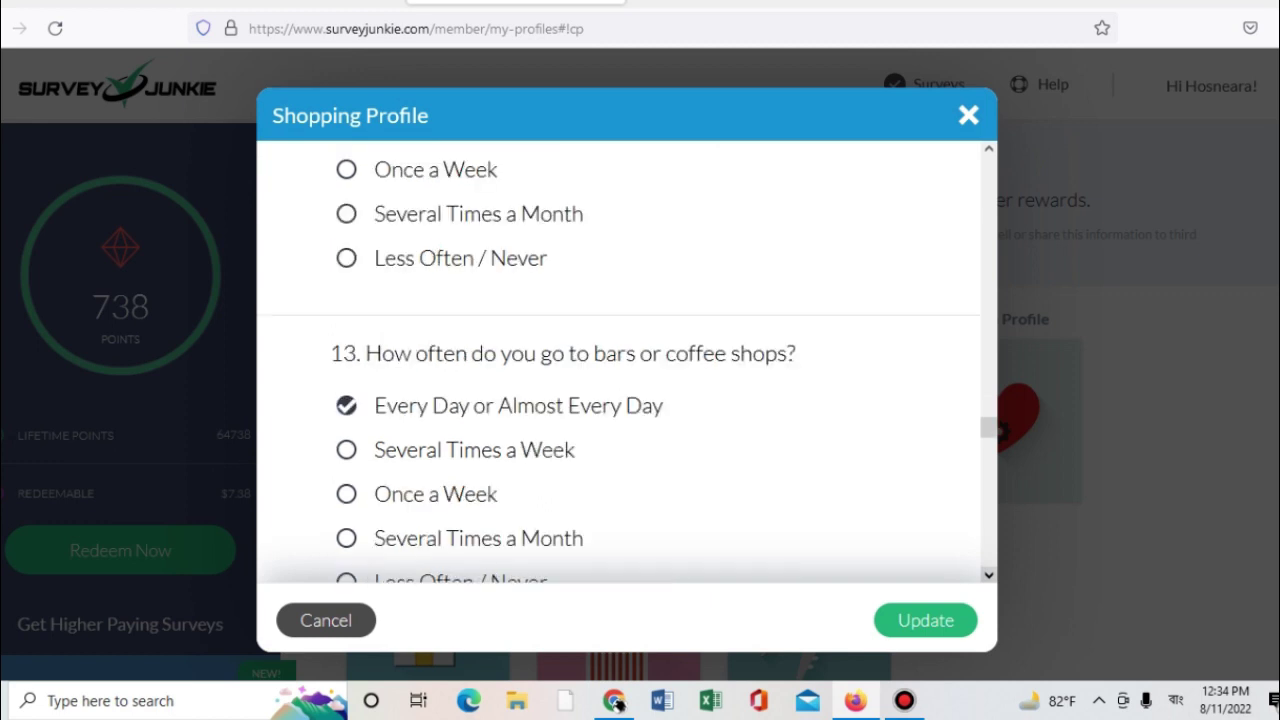
scroll(620, 360, down, 3)
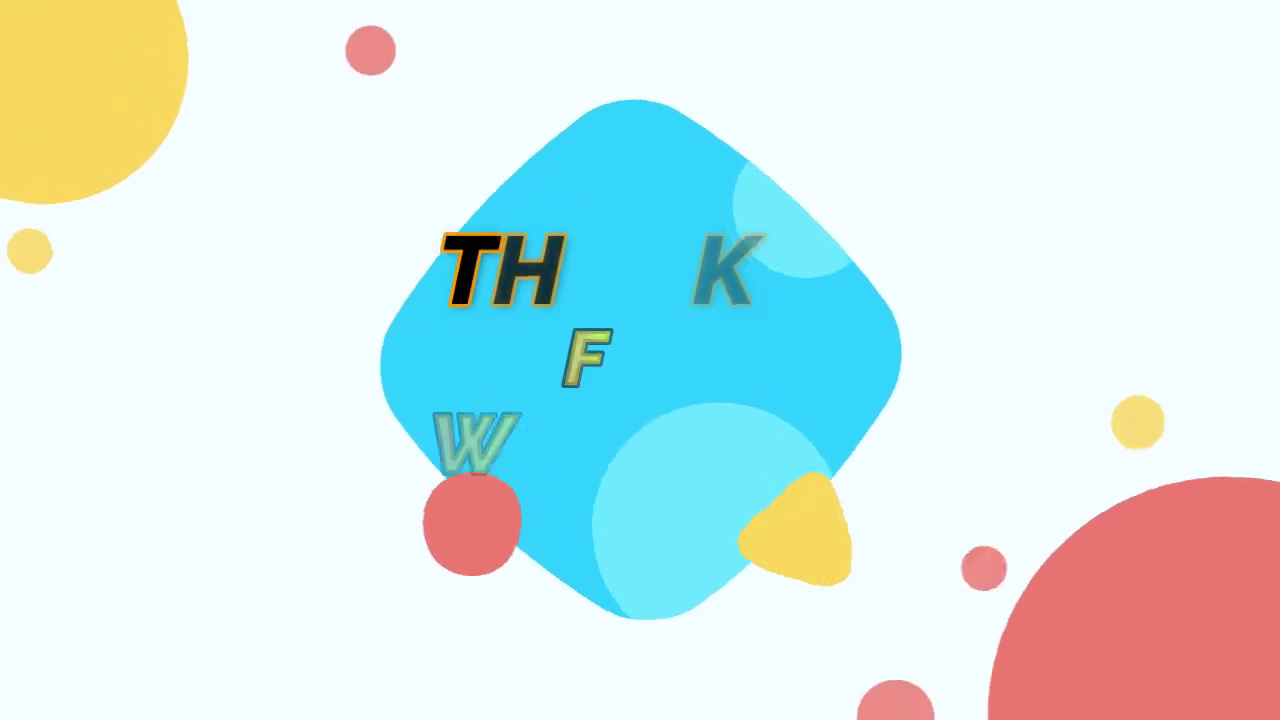